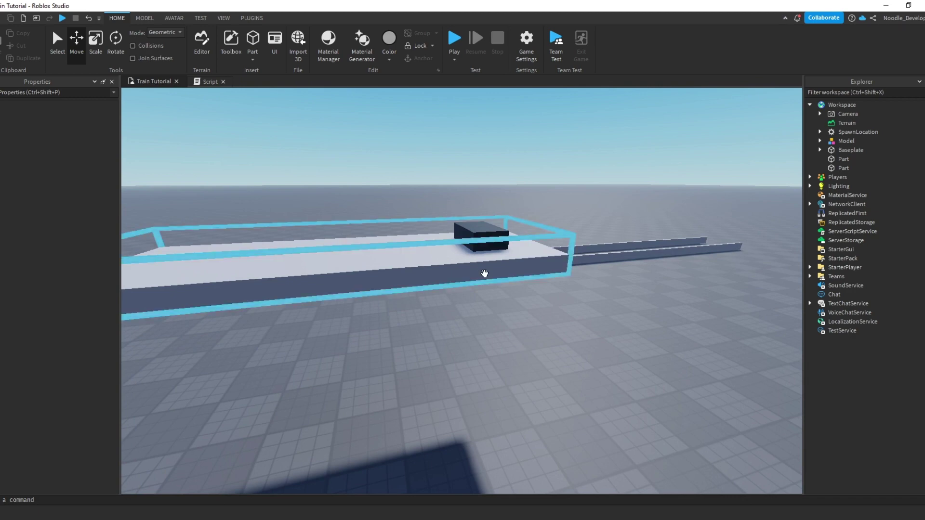
Move the train base model sideways clear of the tracks, to position 31, 11, 9.5.
{"action": "left_click", "coordinate": [482, 264]}
{"action": "left_click_drag", "start_coordinate": [344, 277], "coordinate": [345, 277]}
{"action": "right_click_drag", "start_coordinate": [345, 277], "coordinate": [345, 277]}
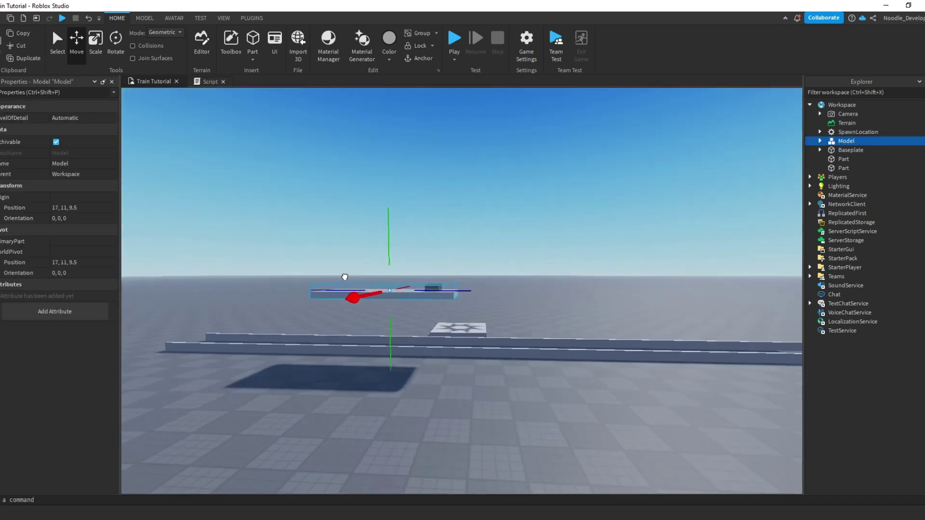
{"action": "left_click_drag", "start_coordinate": [345, 277], "coordinate": [225, 326]}
{"action": "left_click", "coordinate": [369, 376]}
{"action": "right_click_drag", "start_coordinate": [369, 375], "coordinate": [369, 376]}
{"action": "scroll", "coordinate": [371, 380], "scroll_direction": "up", "scroll_amount": 5}
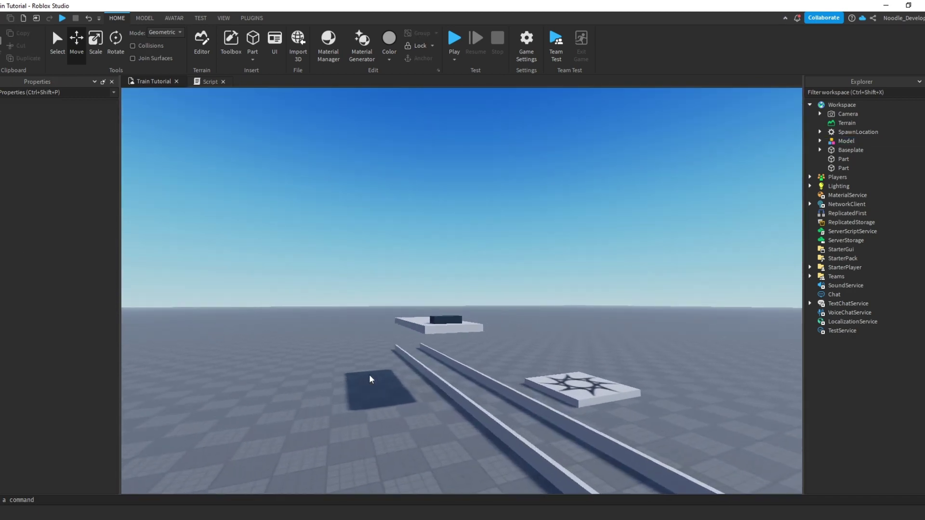
{"action": "left_click", "coordinate": [385, 343]}
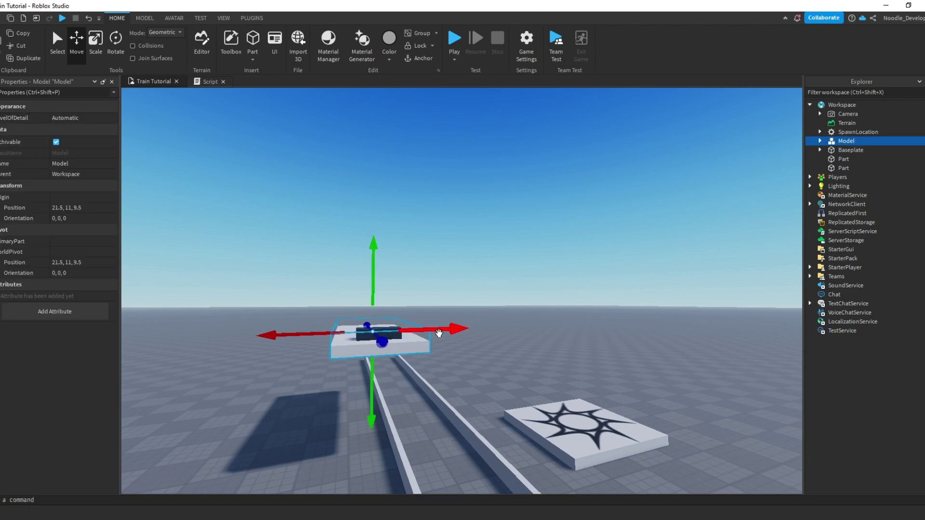
{"action": "left_click_drag", "start_coordinate": [439, 333], "coordinate": [345, 337]}
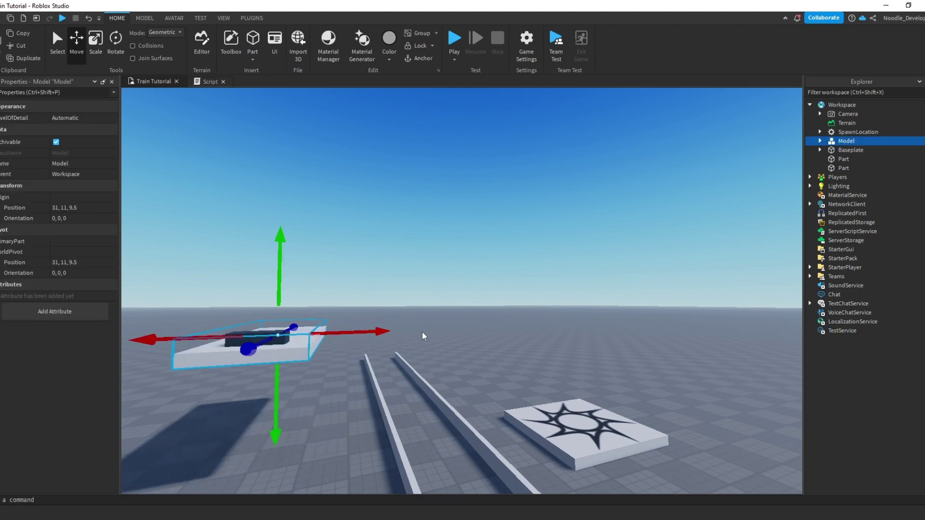
{"action": "left_click", "coordinate": [436, 340]}
Create a new folder in the Workspace and name it Tracks.
{"action": "key", "text": "w"}
{"action": "right_click_drag", "start_coordinate": [440, 344], "coordinate": [439, 343]}
{"action": "scroll", "coordinate": [371, 307], "scroll_direction": "down", "scroll_amount": 6}
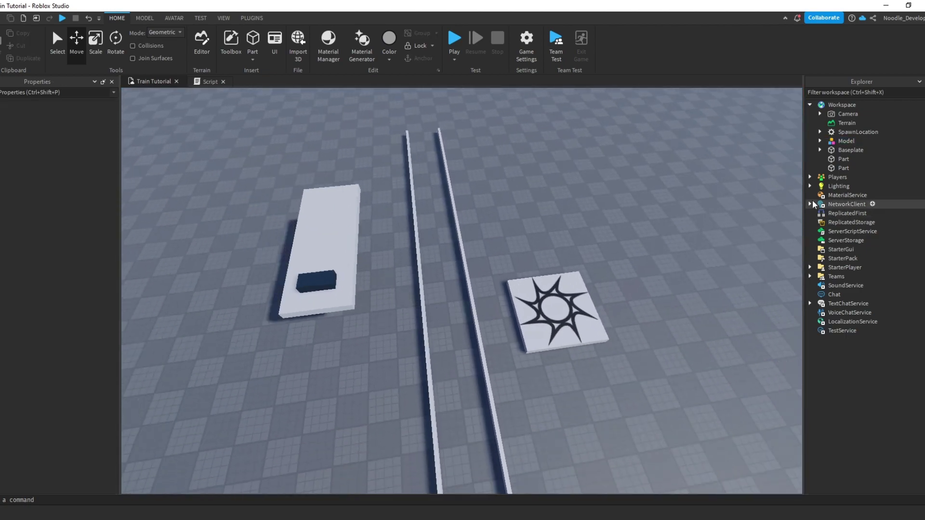
{"action": "left_click", "coordinate": [865, 161]}
{"action": "left_click", "coordinate": [843, 105]}
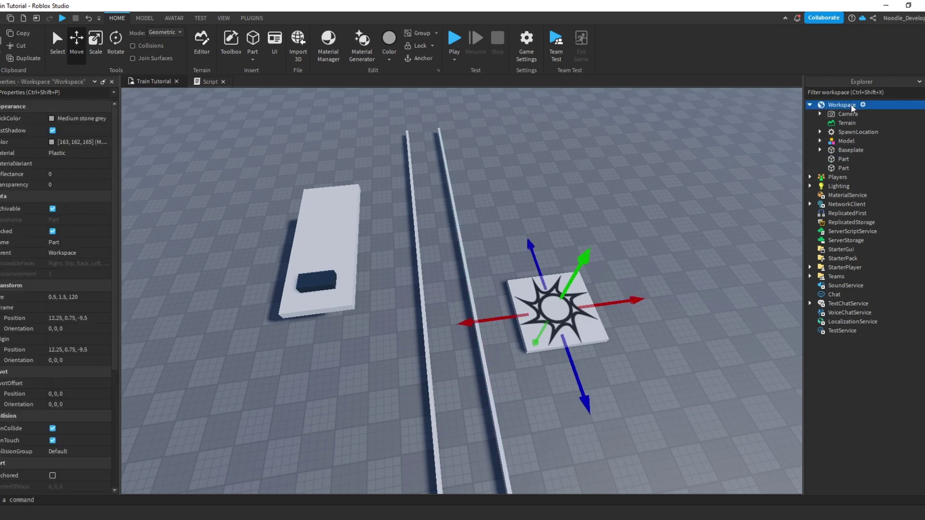
{"action": "left_click", "coordinate": [863, 105]}
{"action": "left_click", "coordinate": [828, 167]}
{"action": "right_click", "coordinate": [846, 132]}
{"action": "left_click", "coordinate": [871, 203]}
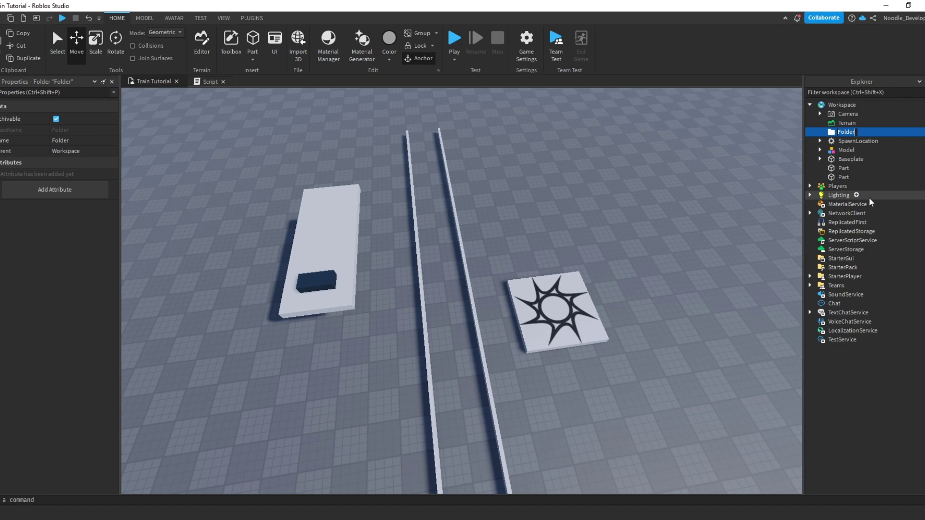
{"action": "type", "text": "Tracks"}
{"action": "key", "text": "Return"}
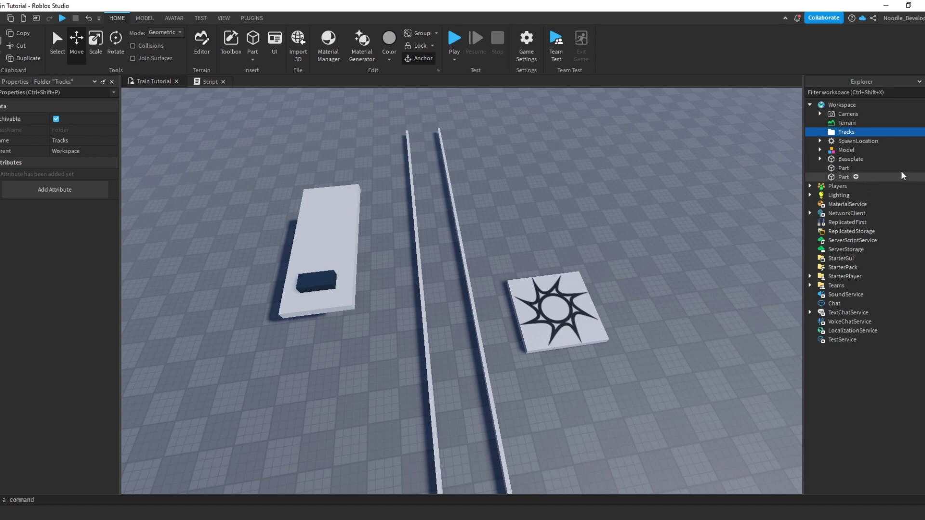
Put both rail parts from the Workspace into the Tracks folder.
{"action": "left_click", "coordinate": [903, 170]}
{"action": "left_click", "coordinate": [905, 177], "text": "shift"}
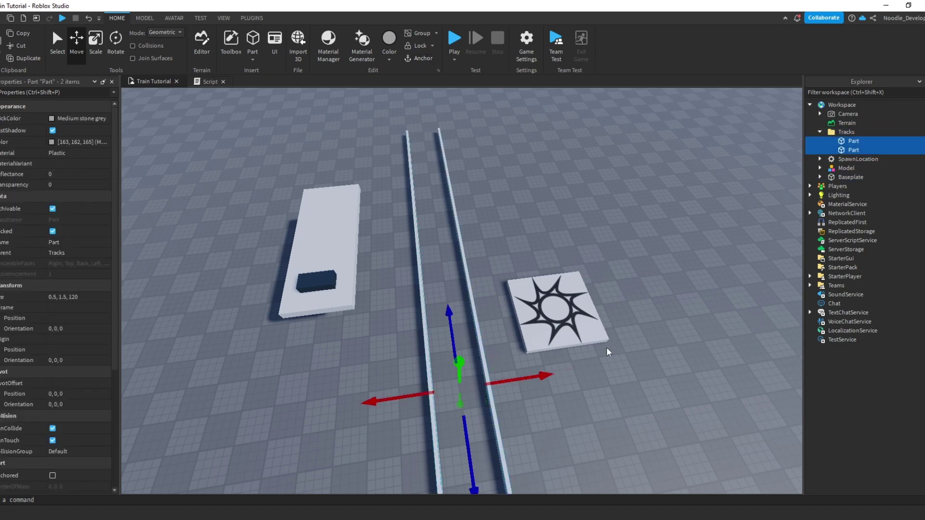
{"action": "left_click", "coordinate": [494, 239]}
Insert a new block part next to the end of the train base that carries the dark seat.
{"action": "right_click_drag", "start_coordinate": [494, 237], "coordinate": [405, 213]}
{"action": "key", "text": "w"}
{"action": "left_click", "coordinate": [405, 213]}
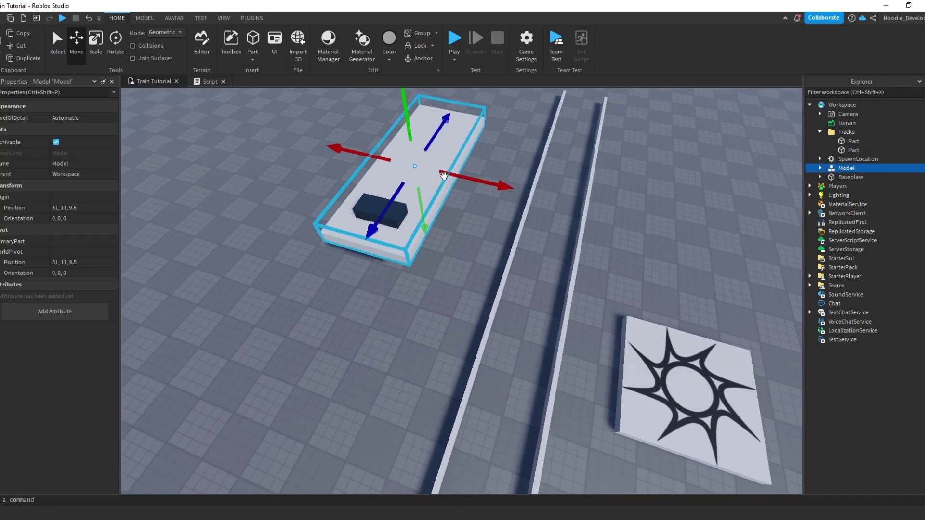
{"action": "right_click_drag", "start_coordinate": [444, 174], "coordinate": [498, 196]}
{"action": "left_click", "coordinate": [255, 351]}
{"action": "left_click", "coordinate": [253, 39]}
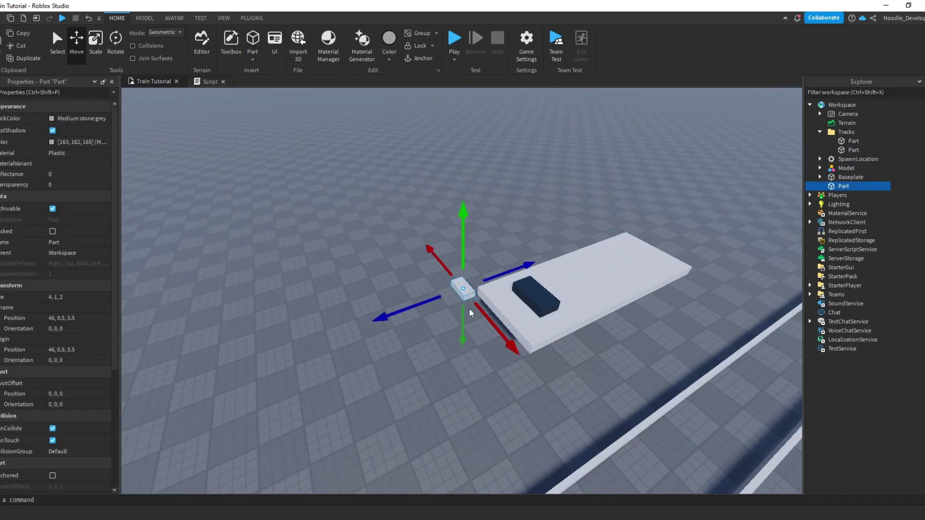
Reposition the new block on the baseplate so it lies in front of the train base, clear of it.
{"action": "left_click_drag", "start_coordinate": [459, 284], "coordinate": [463, 296]}
{"action": "right_click_drag", "start_coordinate": [459, 283], "coordinate": [463, 296]}
{"action": "left_click_drag", "start_coordinate": [463, 297], "coordinate": [460, 317]}
{"action": "right_click_drag", "start_coordinate": [464, 297], "coordinate": [460, 317]}
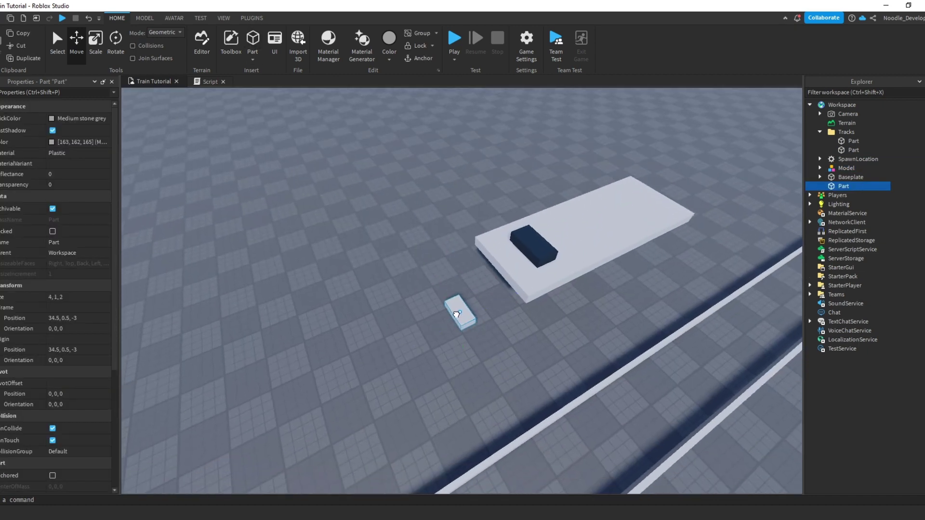
{"action": "left_click_drag", "start_coordinate": [463, 319], "coordinate": [463, 320]}
Scale the new block part to 4 × 1 × 4 studs.
{"action": "key", "text": "w"}
{"action": "left_click", "coordinate": [95, 43]}
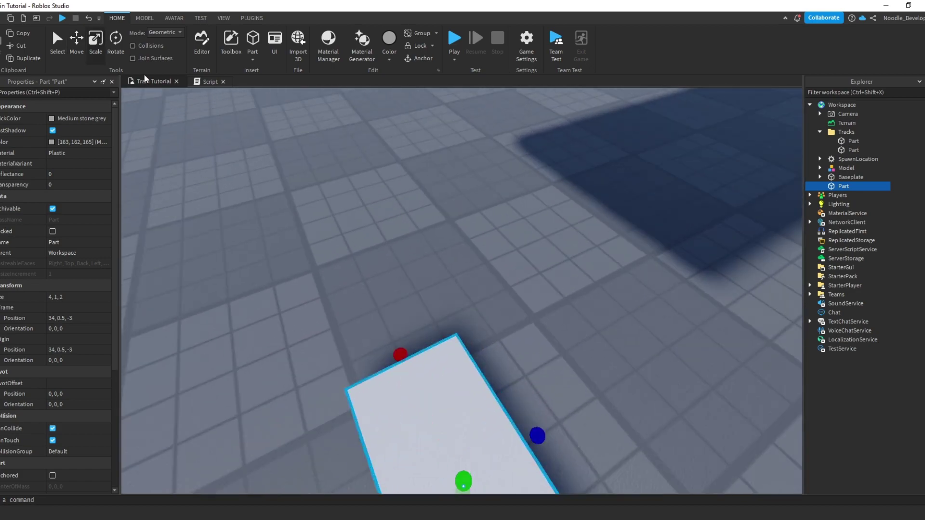
{"action": "right_click_drag", "start_coordinate": [276, 217], "coordinate": [521, 360]}
{"action": "key", "text": "a"}
{"action": "left_click_drag", "start_coordinate": [494, 329], "coordinate": [525, 293]}
{"action": "right_click_drag", "start_coordinate": [525, 293], "coordinate": [528, 297]}
Lower the block to a height of Y 8 and slide it away from the train base along Z.
{"action": "key", "text": "ctrl+2"}
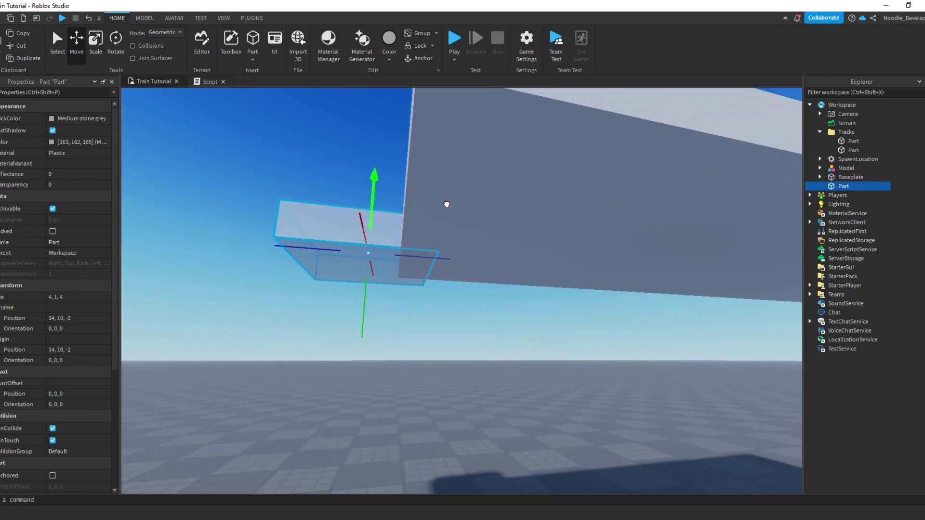
{"action": "left_click_drag", "start_coordinate": [447, 202], "coordinate": [438, 275]}
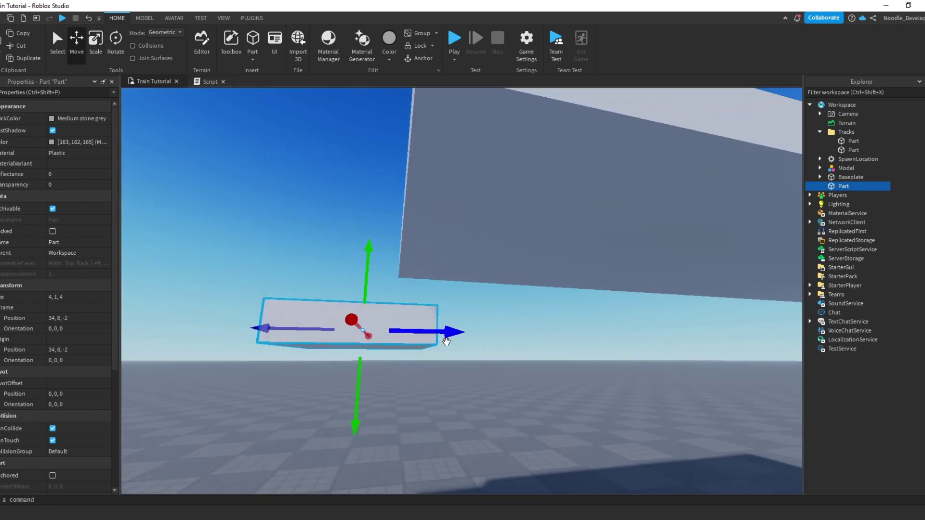
{"action": "left_click_drag", "start_coordinate": [446, 339], "coordinate": [335, 348]}
{"action": "left_click", "coordinate": [487, 396]}
Insert a sphere part beneath the block and scale it down to 1 × 1 × 1 studs.
{"action": "key", "text": "s"}
{"action": "right_click_drag", "start_coordinate": [488, 395], "coordinate": [487, 395]}
{"action": "left_click", "coordinate": [268, 81]}
{"action": "key", "text": "f"}
{"action": "left_click_drag", "start_coordinate": [465, 280], "coordinate": [426, 126]}
{"action": "left_click", "coordinate": [95, 41]}
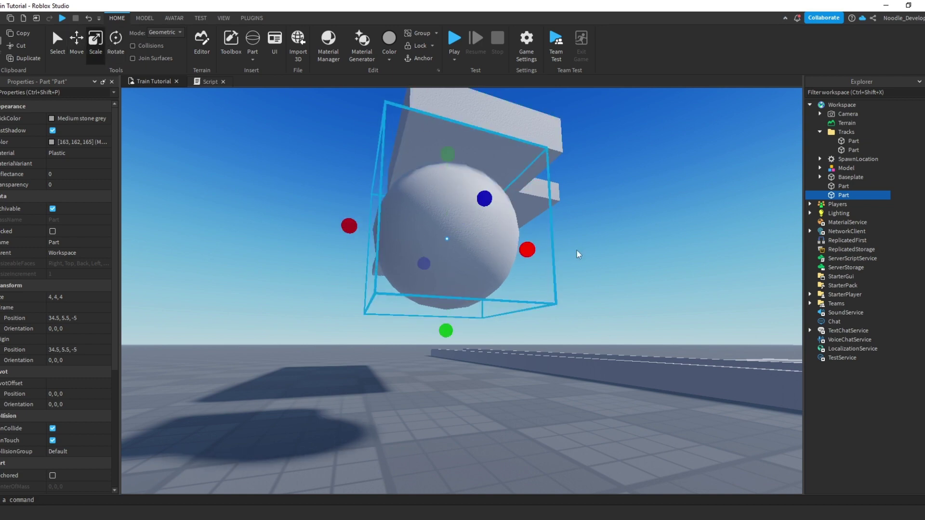
{"action": "left_click_drag", "start_coordinate": [525, 249], "coordinate": [429, 210]}
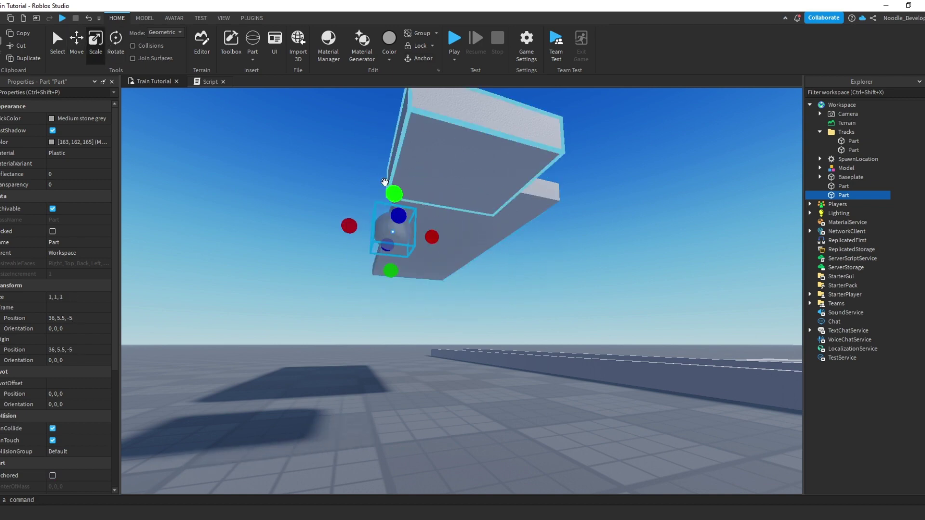
Move the sphere to position 36.5, 7, -7.5, just below and outside the block's corner.
{"action": "key", "text": "ctrl+2"}
{"action": "key", "text": "f"}
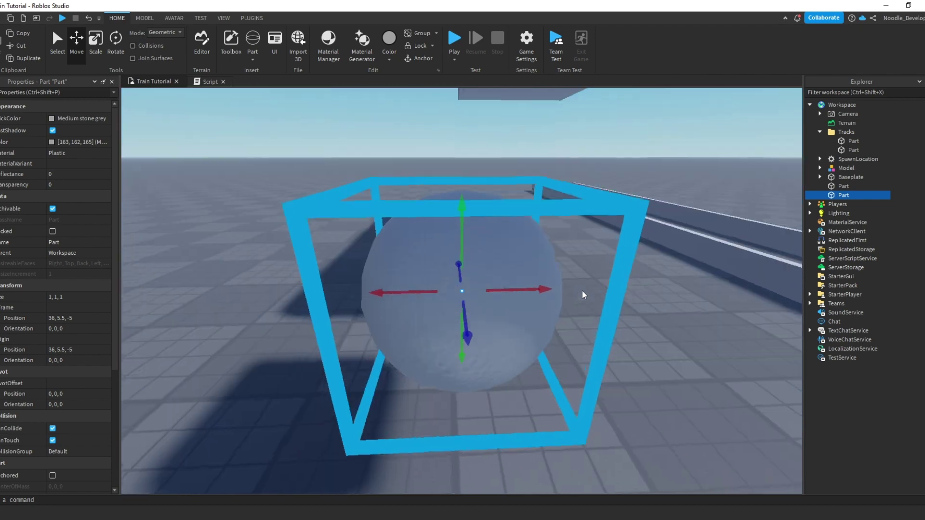
{"action": "scroll", "coordinate": [583, 295], "scroll_direction": "down", "scroll_amount": 5}
{"action": "left_click_drag", "start_coordinate": [464, 222], "coordinate": [471, 156]}
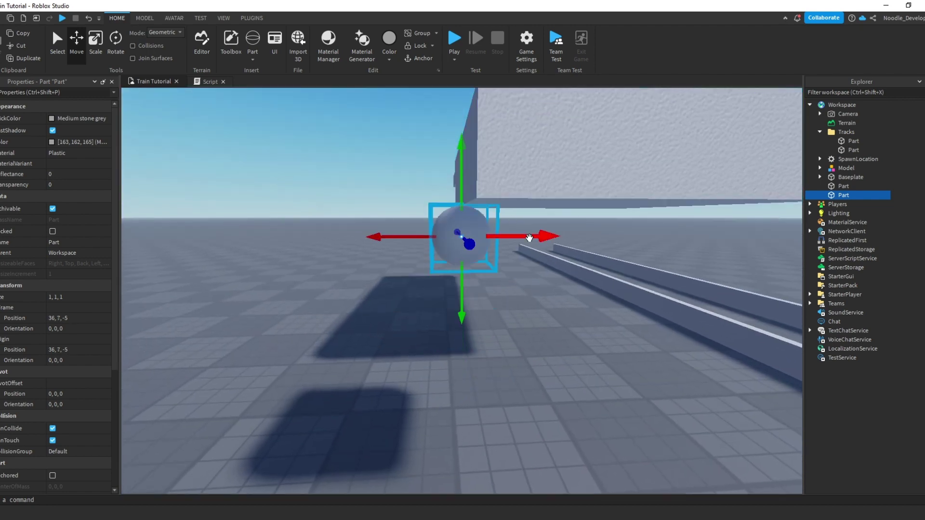
{"action": "left_click_drag", "start_coordinate": [507, 238], "coordinate": [503, 238]}
{"action": "right_click_drag", "start_coordinate": [494, 238], "coordinate": [496, 243]}
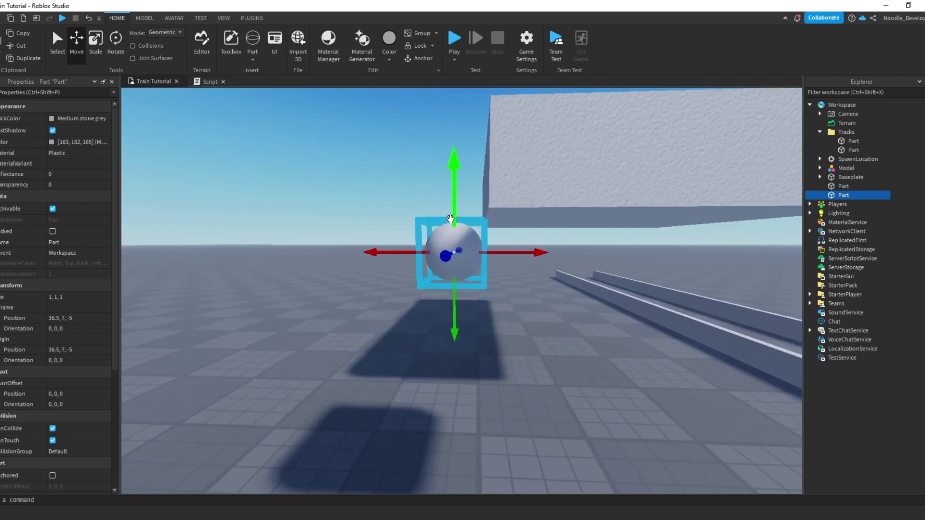
{"action": "right_click_drag", "start_coordinate": [478, 212], "coordinate": [537, 302]}
{"action": "left_click_drag", "start_coordinate": [596, 290], "coordinate": [610, 285]}
Shrink the sphere to 0.5 × 0.5 × 0.5 studs.
{"action": "key", "text": "ctrl+3"}
{"action": "right_click_drag", "start_coordinate": [548, 288], "coordinate": [516, 281]}
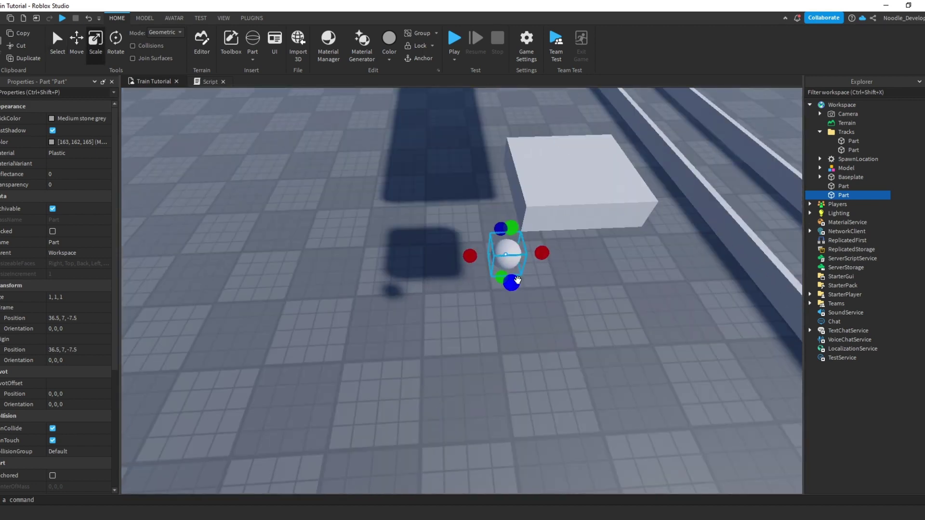
{"action": "left_click", "coordinate": [484, 262]}
{"action": "left_click", "coordinate": [500, 256]}
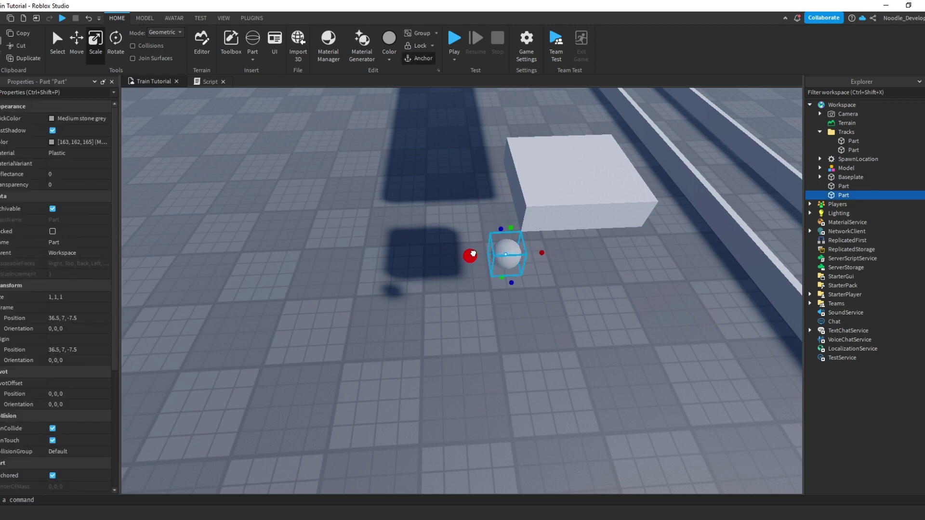
Duplicate the small sphere and offset the copy along X to position 35.75, 7, -7.5.
{"action": "right_click", "coordinate": [519, 253]}
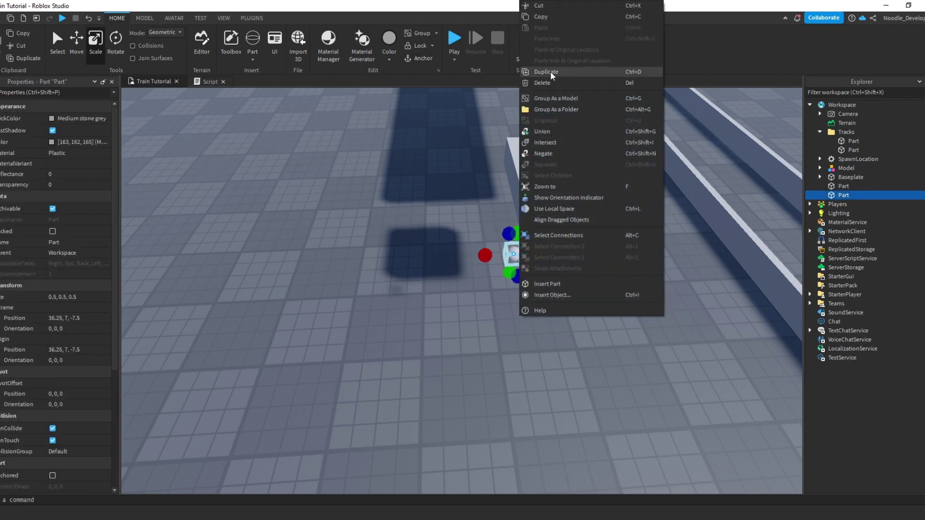
{"action": "left_click", "coordinate": [559, 69]}
{"action": "key", "text": "ctrl+2"}
{"action": "scroll", "coordinate": [684, 448], "scroll_direction": "up", "scroll_amount": 5}
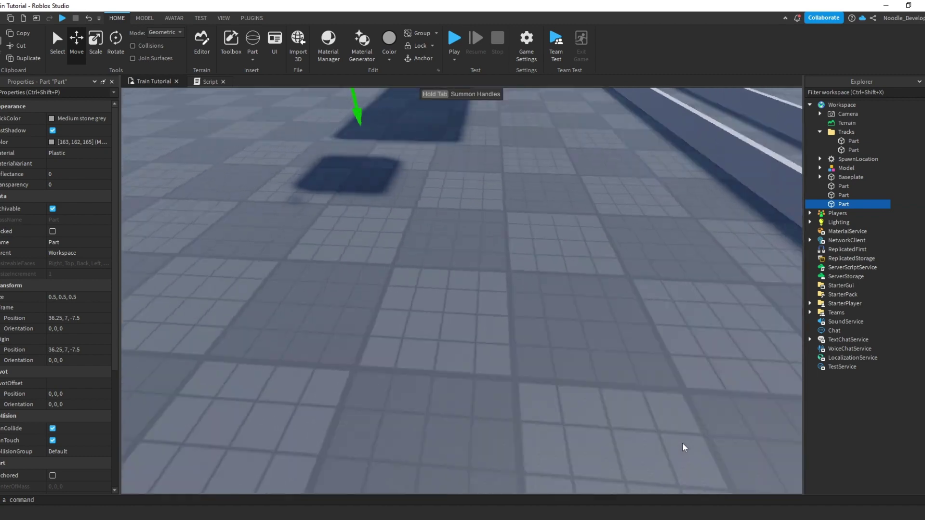
{"action": "right_click_drag", "start_coordinate": [684, 448], "coordinate": [679, 466]}
{"action": "scroll", "coordinate": [496, 277], "scroll_direction": "up", "scroll_amount": 3}
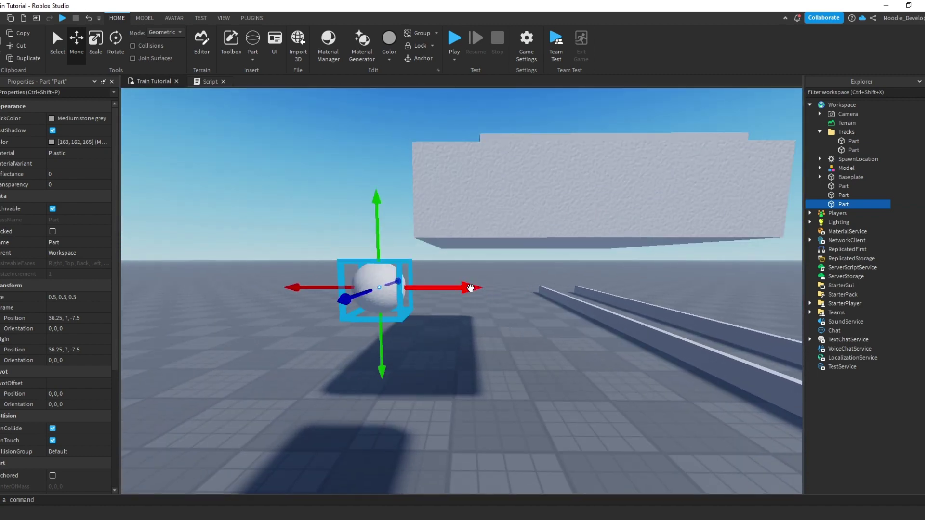
{"action": "right_click_drag", "start_coordinate": [514, 290], "coordinate": [401, 230]}
{"action": "left_click", "coordinate": [416, 235]}
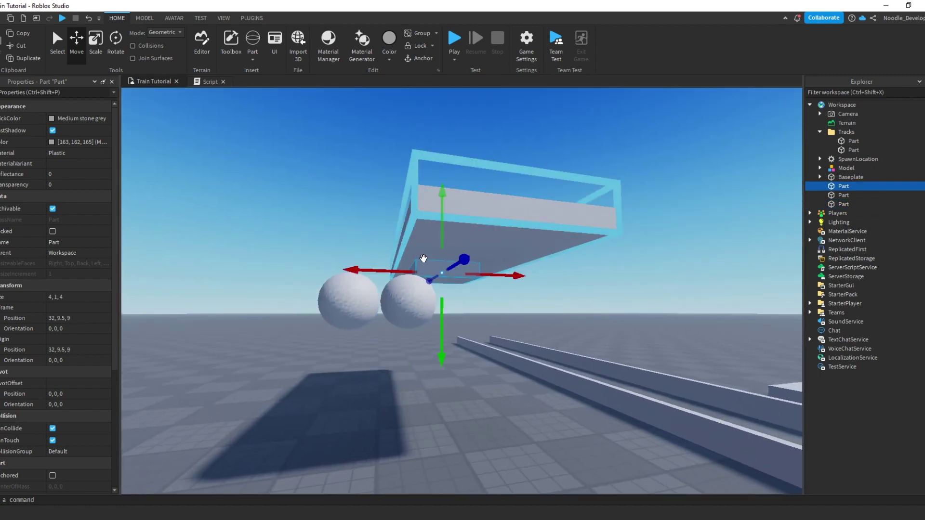
{"action": "left_click", "coordinate": [416, 297]}
{"action": "left_click_drag", "start_coordinate": [417, 297], "coordinate": [418, 301]}
{"action": "left_click", "coordinate": [362, 297]}
{"action": "left_click", "coordinate": [404, 363], "text": "ctrl"}
{"action": "left_click_drag", "start_coordinate": [380, 257], "coordinate": [383, 214]}
{"action": "right_click_drag", "start_coordinate": [415, 239], "coordinate": [551, 300]}
{"action": "left_click", "coordinate": [550, 299]}
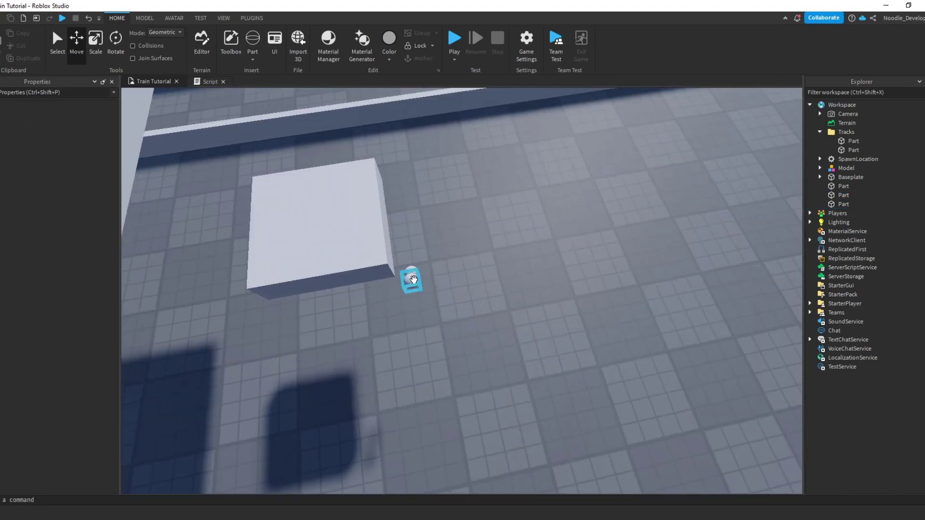
Weld the duplicated sphere at X 35.75 to the 4 × 1 × 4 block with a Weld constraint.
{"action": "left_click", "coordinate": [413, 273]}
{"action": "left_click", "coordinate": [596, 258]}
{"action": "key", "text": "w"}
{"action": "right_click_drag", "start_coordinate": [597, 259], "coordinate": [460, 312]}
{"action": "left_click", "coordinate": [396, 330]}
{"action": "left_click", "coordinate": [145, 18]}
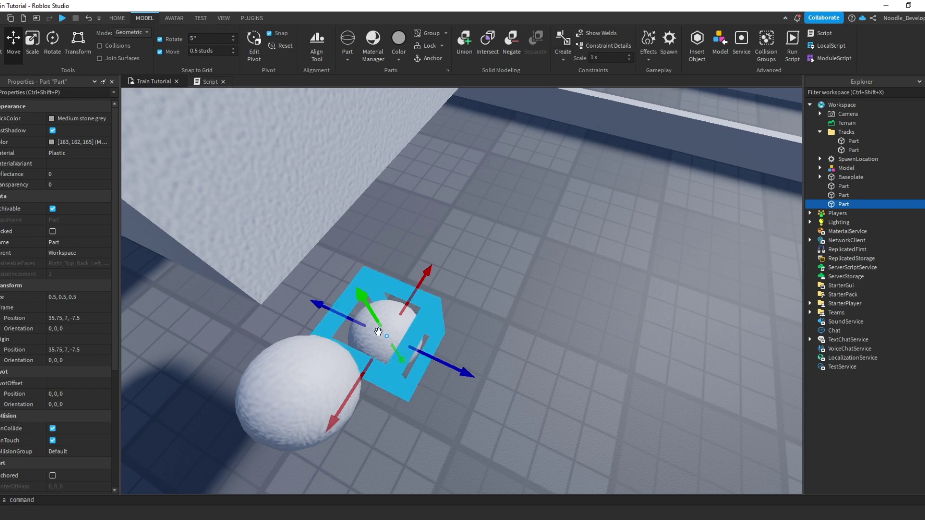
{"action": "left_click", "coordinate": [567, 57]}
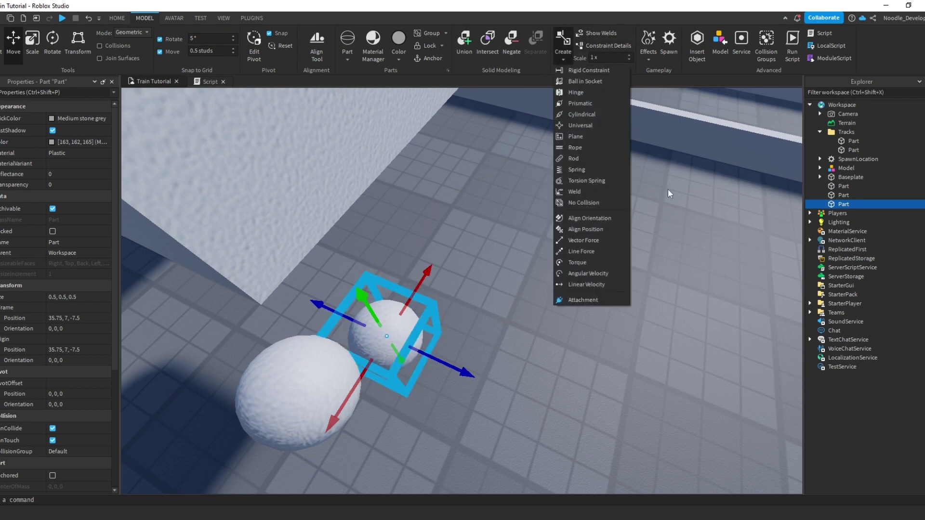
{"action": "left_click", "coordinate": [595, 192]}
{"action": "left_click", "coordinate": [385, 150]}
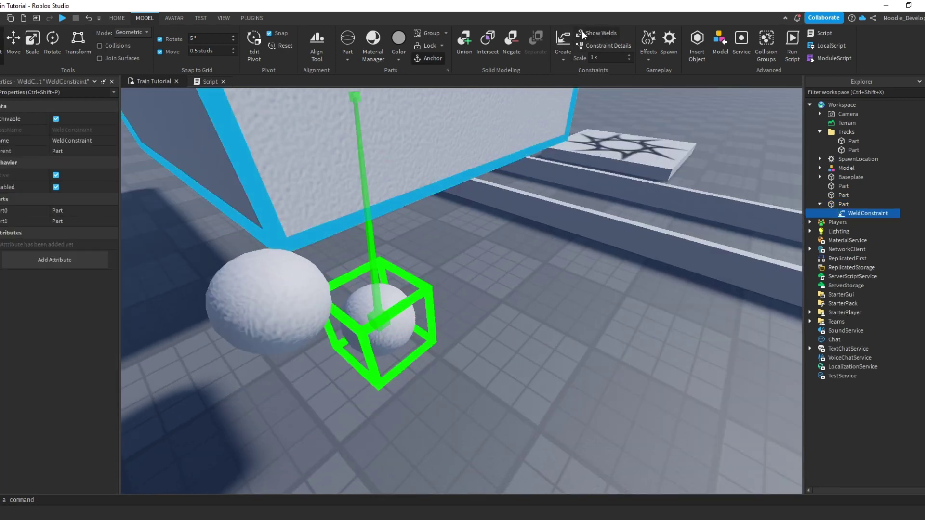
Weld the original small sphere to the block as well.
{"action": "left_click", "coordinate": [270, 308]}
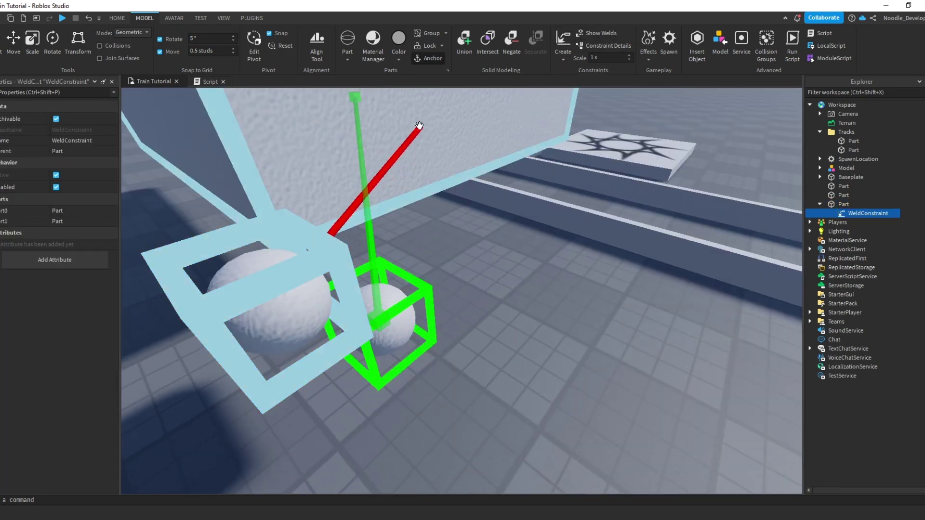
{"action": "left_click", "coordinate": [419, 124]}
{"action": "right_click_drag", "start_coordinate": [526, 128], "coordinate": [560, 265]}
{"action": "key", "text": "s"}
{"action": "left_click", "coordinate": [551, 287]}
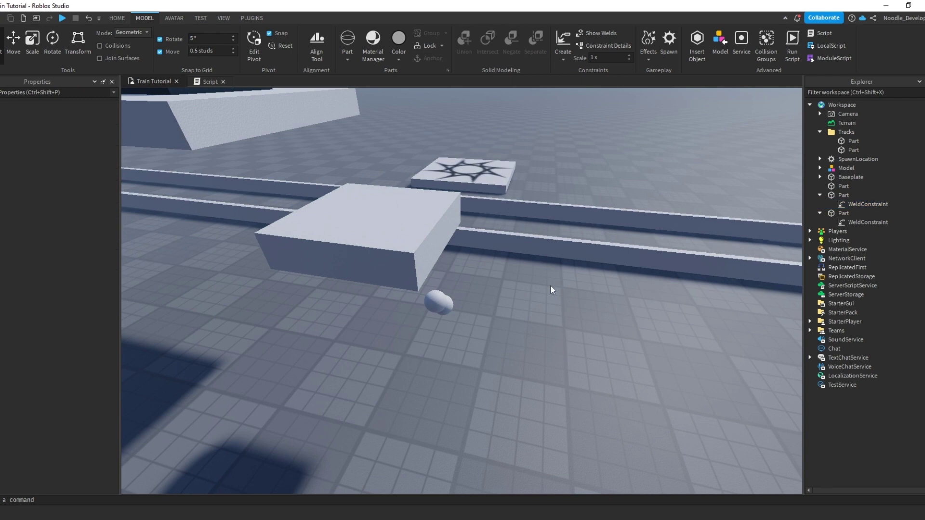
Turn on the weld display and view the connections between the two spheres and the block.
{"action": "left_click", "coordinate": [596, 36]}
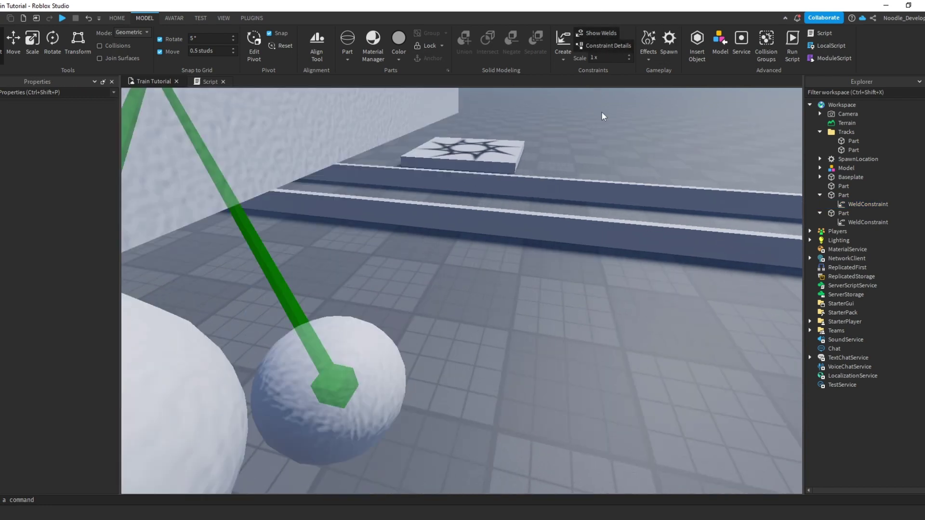
{"action": "right_click_drag", "start_coordinate": [601, 112], "coordinate": [560, 247]}
{"action": "key", "text": "s"}
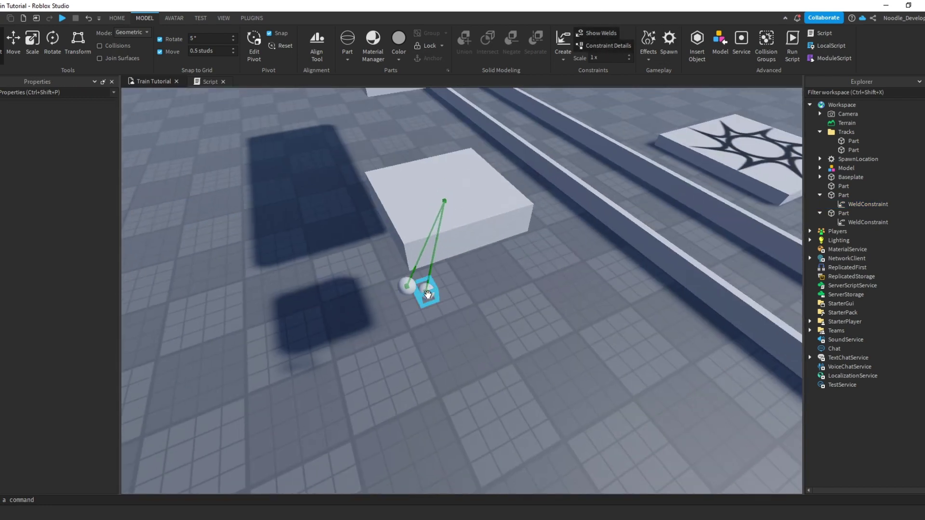
{"action": "left_click", "coordinate": [511, 323]}
Duplicate the two small welded spheres, rotate the copies 180°, and move them along X to the opposite side of the block.
{"action": "scroll", "coordinate": [511, 323], "scroll_direction": "up", "scroll_amount": 5}
{"action": "left_click", "coordinate": [421, 335]}
{"action": "left_click", "coordinate": [341, 326], "text": "ctrl"}
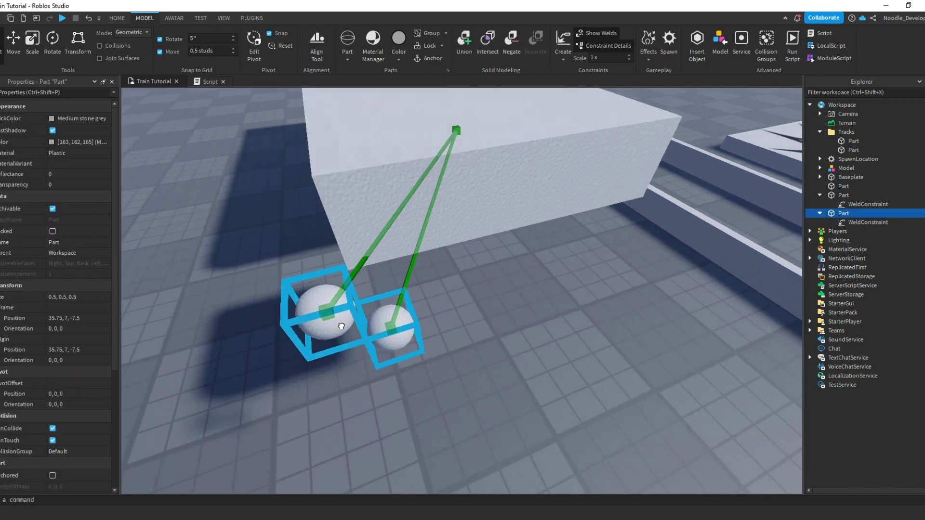
{"action": "right_click", "coordinate": [341, 327]}
{"action": "left_click", "coordinate": [395, 90]}
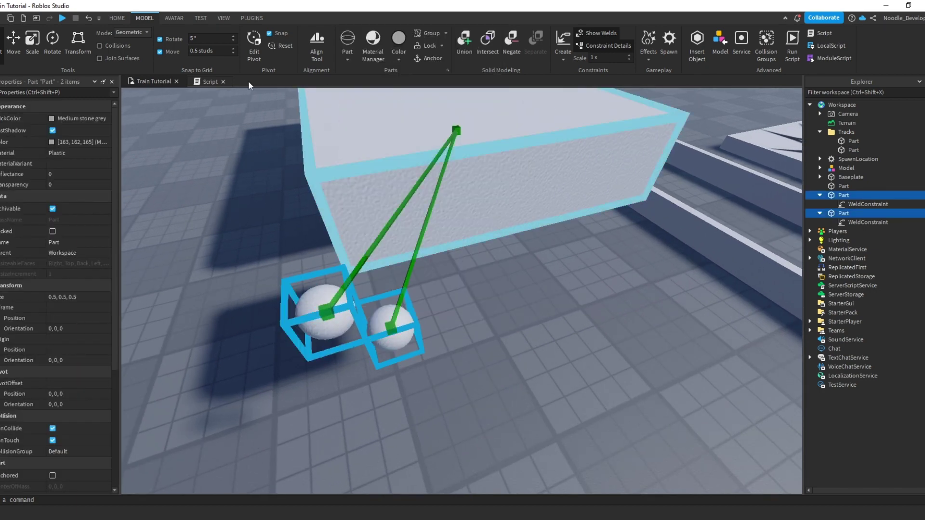
{"action": "key", "text": "ctrl+d"}
{"action": "left_click", "coordinate": [53, 43]}
{"action": "left_click_drag", "start_coordinate": [414, 337], "coordinate": [305, 290]}
{"action": "left_click", "coordinate": [12, 51]}
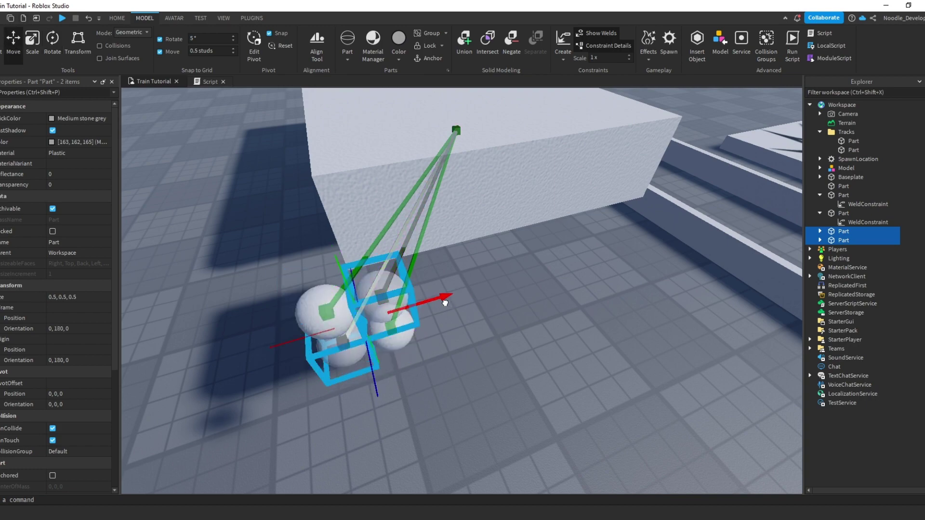
{"action": "left_click_drag", "start_coordinate": [445, 303], "coordinate": [514, 270]}
{"action": "right_click_drag", "start_coordinate": [514, 270], "coordinate": [535, 250]}
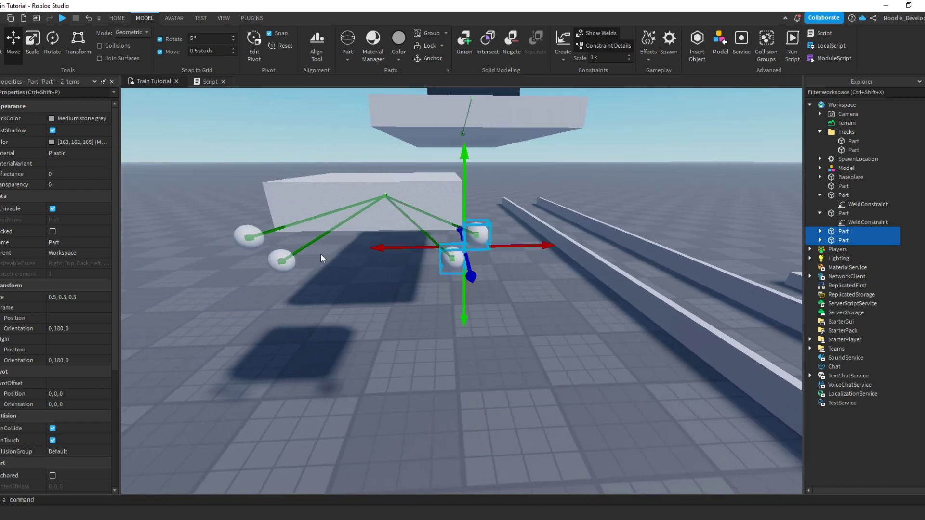
Duplicate all four small spheres and move the copies along Z to the other end of the block.
{"action": "right_click", "coordinate": [359, 250]}
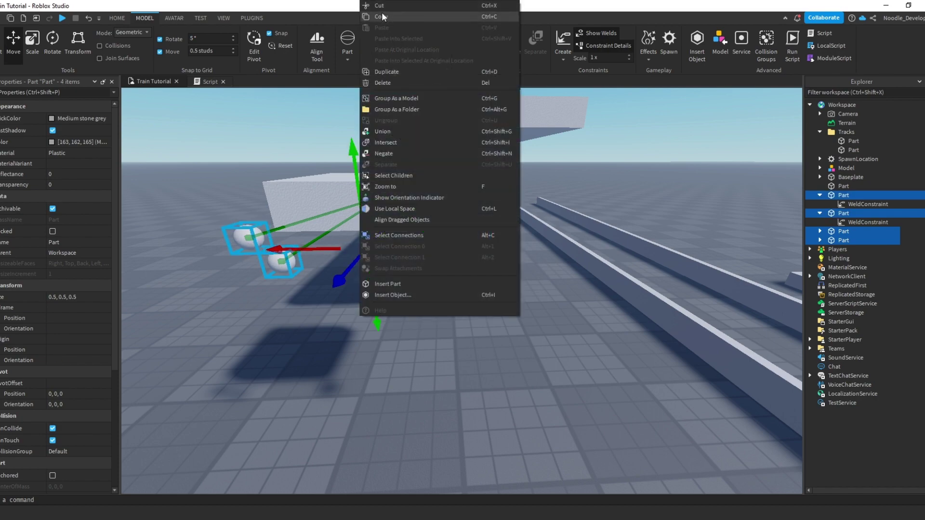
{"action": "left_click", "coordinate": [389, 73]}
{"action": "key", "text": "f"}
{"action": "right_click_drag", "start_coordinate": [421, 250], "coordinate": [420, 250]}
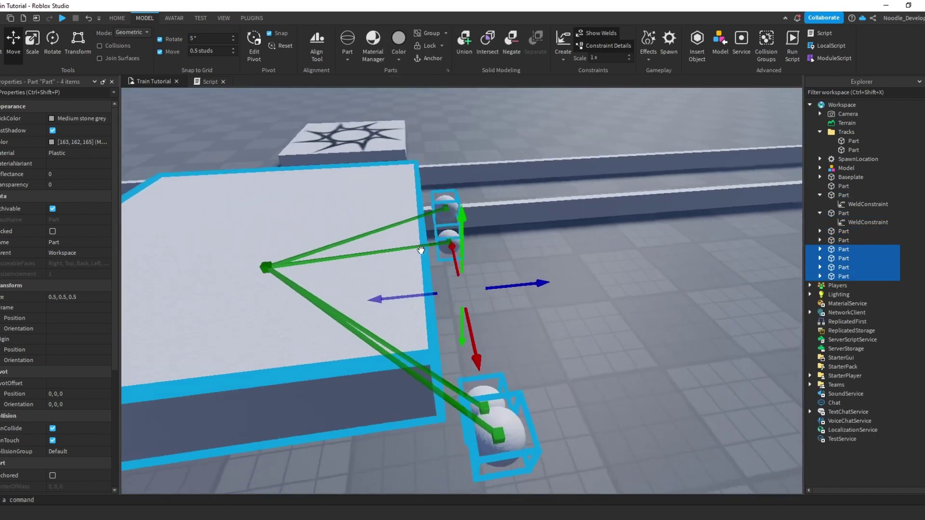
{"action": "left_click_drag", "start_coordinate": [540, 281], "coordinate": [450, 270]}
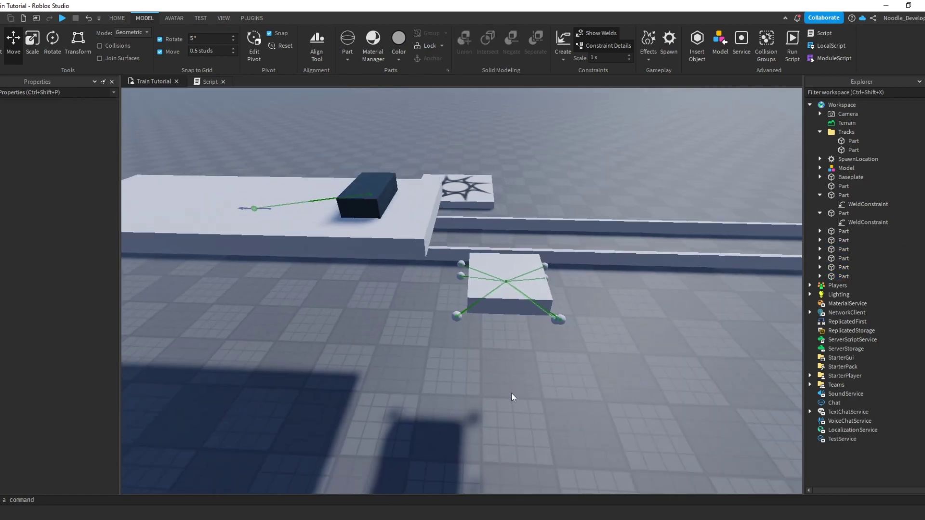
Group the small block and its eight welded spheres as a model.
{"action": "right_click_drag", "start_coordinate": [512, 394], "coordinate": [512, 393]}
{"action": "right_click_drag", "start_coordinate": [472, 302], "coordinate": [470, 301]}
{"action": "left_click_drag", "start_coordinate": [337, 158], "coordinate": [446, 280]}
{"action": "left_click_drag", "start_coordinate": [498, 310], "coordinate": [502, 308]}
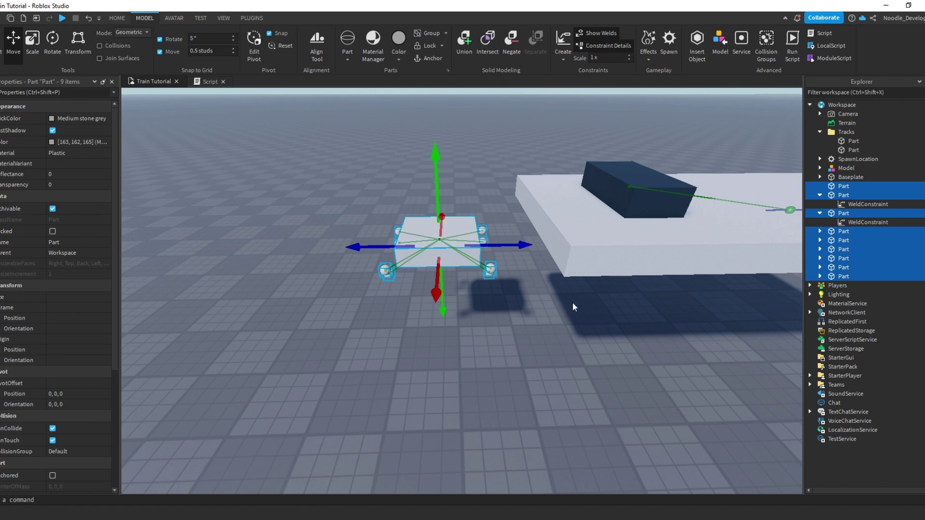
{"action": "left_click", "coordinate": [820, 213]}
{"action": "left_click", "coordinate": [820, 195]}
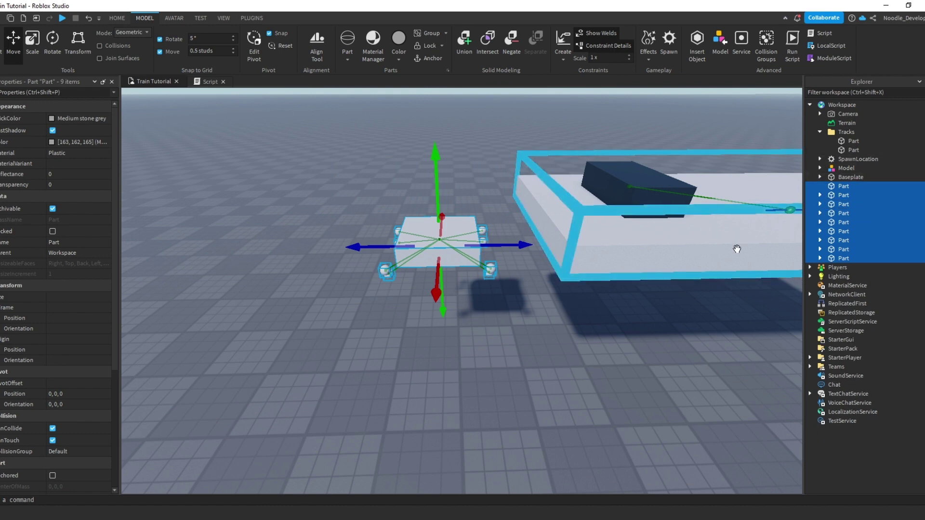
{"action": "right_click_drag", "start_coordinate": [270, 258], "coordinate": [271, 259]}
{"action": "right_click_drag", "start_coordinate": [505, 391], "coordinate": [506, 391]}
{"action": "right_click", "coordinate": [199, 316]}
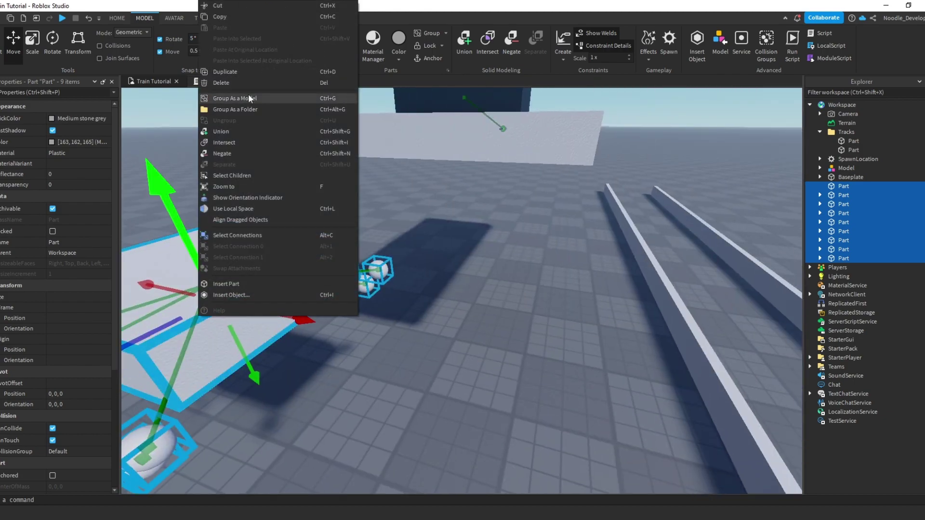
{"action": "left_click", "coordinate": [245, 99]}
Rename the new block-and-spheres model as Bogie.
{"action": "left_click", "coordinate": [525, 329]}
{"action": "right_click_drag", "start_coordinate": [524, 328], "coordinate": [527, 328]}
{"action": "left_click", "coordinate": [403, 370]}
{"action": "right_click_drag", "start_coordinate": [404, 370], "coordinate": [437, 380]}
{"action": "scroll", "coordinate": [437, 380], "scroll_direction": "up", "scroll_amount": 4}
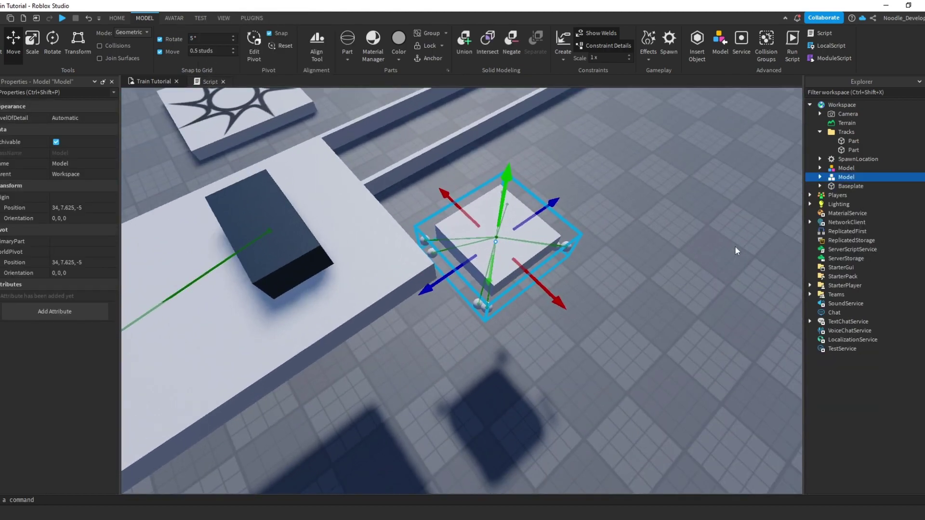
{"action": "right_click", "coordinate": [907, 178]}
{"action": "left_click", "coordinate": [867, 251]}
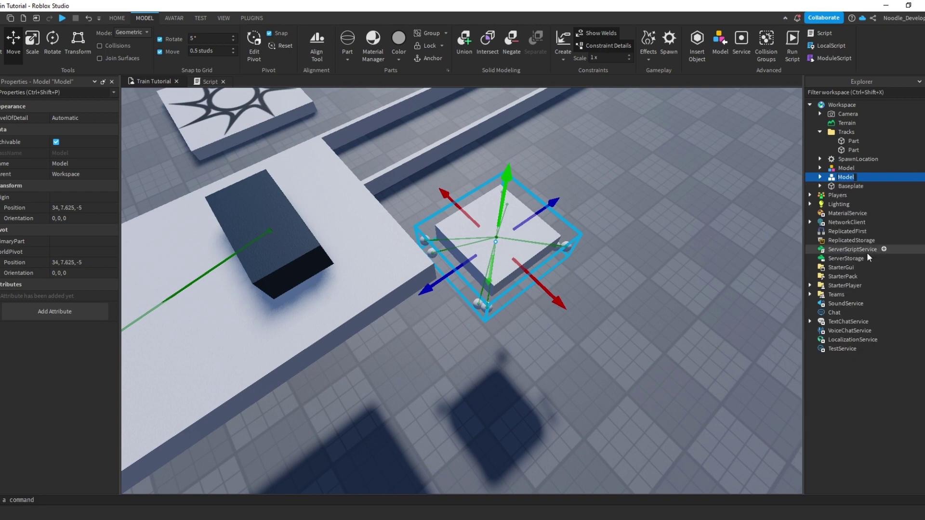
{"action": "type", "text": "Bogie"}
{"action": "key", "text": "Return"}
Move the Bogie model under one end of the train base, at position 31, 8.625, 2.
{"action": "right_click_drag", "start_coordinate": [757, 236], "coordinate": [757, 236]}
{"action": "right_click_drag", "start_coordinate": [551, 257], "coordinate": [553, 258]}
{"action": "scroll", "coordinate": [555, 255], "scroll_direction": "up", "scroll_amount": 4}
{"action": "scroll", "coordinate": [553, 258], "scroll_direction": "down", "scroll_amount": 4}
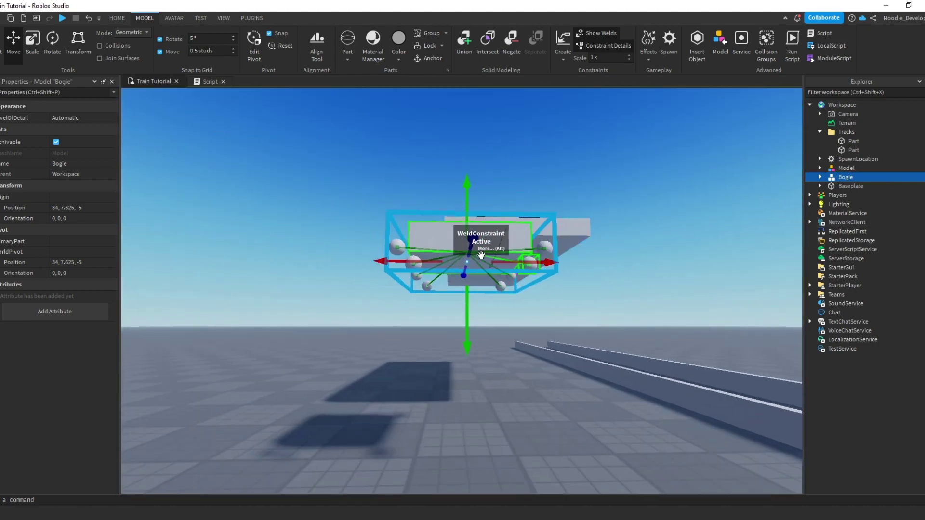
{"action": "left_click_drag", "start_coordinate": [490, 242], "coordinate": [481, 228]}
{"action": "right_click_drag", "start_coordinate": [491, 238], "coordinate": [481, 227]}
{"action": "left_click_drag", "start_coordinate": [481, 227], "coordinate": [457, 273]}
{"action": "right_click_drag", "start_coordinate": [481, 227], "coordinate": [456, 273]}
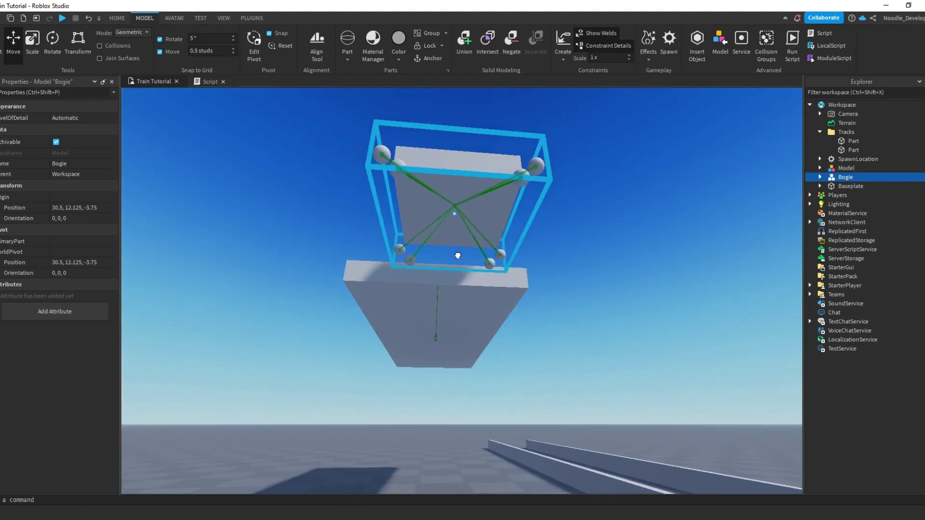
{"action": "left_click_drag", "start_coordinate": [456, 273], "coordinate": [448, 291]}
{"action": "right_click_drag", "start_coordinate": [466, 223], "coordinate": [468, 260]}
{"action": "left_click_drag", "start_coordinate": [487, 227], "coordinate": [434, 208]}
Duplicate the Bogie and move the copy along Z under the other end of the base, to position 31, 8.625, 17.
{"action": "right_click", "coordinate": [445, 216]}
{"action": "left_click", "coordinate": [490, 291]}
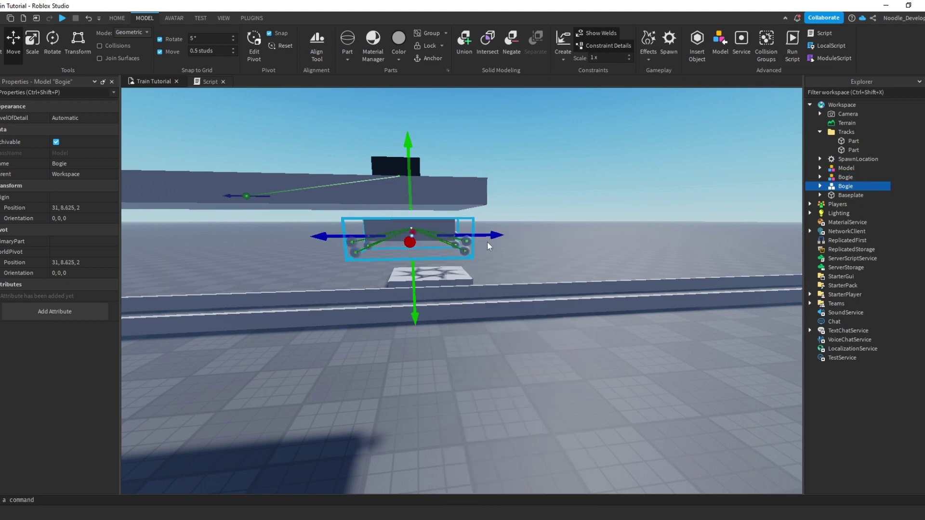
{"action": "left_click_drag", "start_coordinate": [497, 234], "coordinate": [535, 229]}
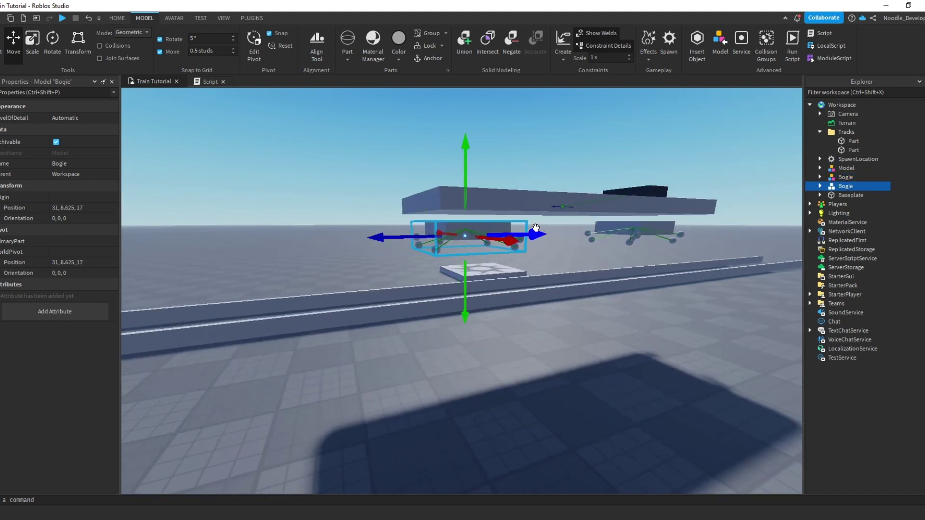
{"action": "right_click_drag", "start_coordinate": [536, 228], "coordinate": [536, 235]}
{"action": "left_click", "coordinate": [536, 232]}
Create a Hinge constraint joining the block of the Bogie at Z 17 to the underside of the train base.
{"action": "key", "text": "w"}
{"action": "left_click", "coordinate": [564, 59]}
{"action": "right_click_drag", "start_coordinate": [427, 421], "coordinate": [427, 421]}
{"action": "key", "text": "s"}
{"action": "right_click_drag", "start_coordinate": [447, 314], "coordinate": [447, 314]}
{"action": "scroll", "coordinate": [511, 297], "scroll_direction": "up", "scroll_amount": 5}
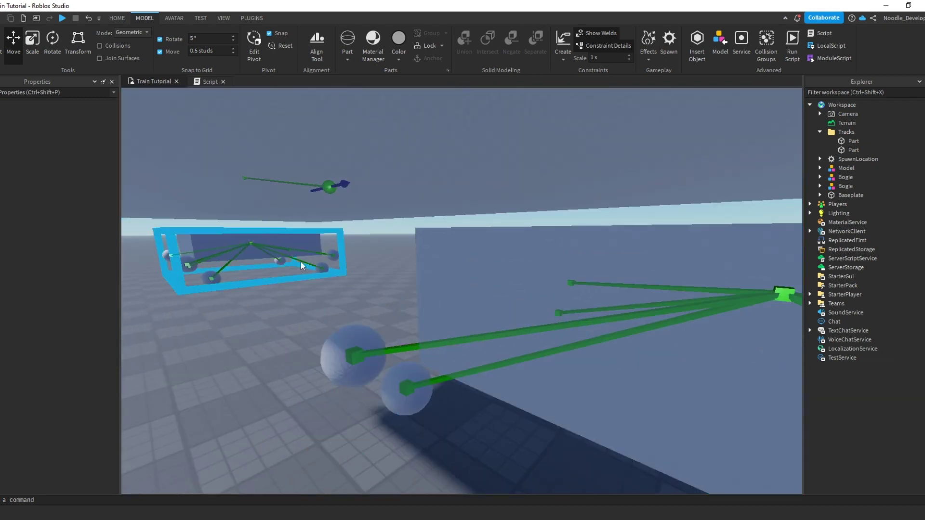
{"action": "left_click", "coordinate": [425, 258]}
{"action": "right_click_drag", "start_coordinate": [539, 233], "coordinate": [539, 234]}
{"action": "left_click", "coordinate": [569, 50]}
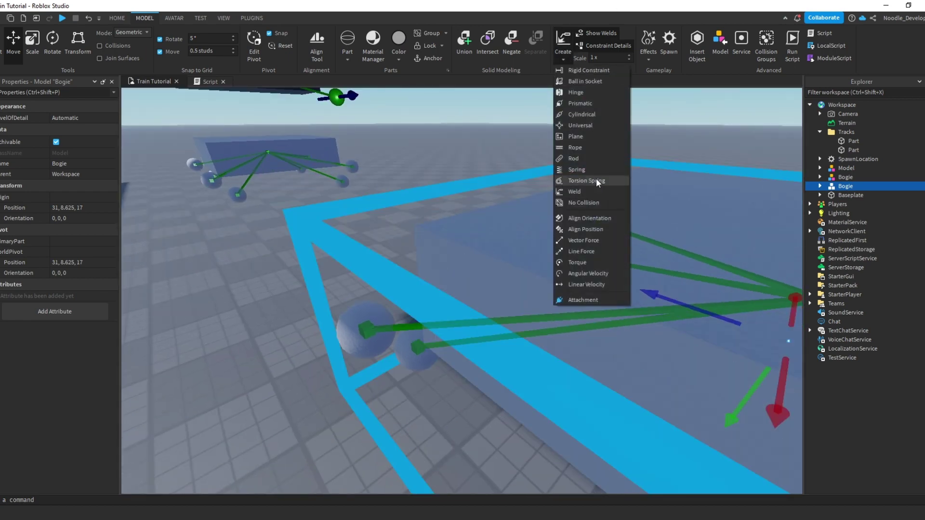
{"action": "left_click", "coordinate": [601, 93]}
{"action": "right_click_drag", "start_coordinate": [513, 255], "coordinate": [452, 310]}
{"action": "left_click", "coordinate": [508, 360]}
{"action": "left_click", "coordinate": [453, 309]}
{"action": "left_click", "coordinate": [497, 403]}
{"action": "right_click_drag", "start_coordinate": [497, 404], "coordinate": [496, 399]}
{"action": "key", "text": "s"}
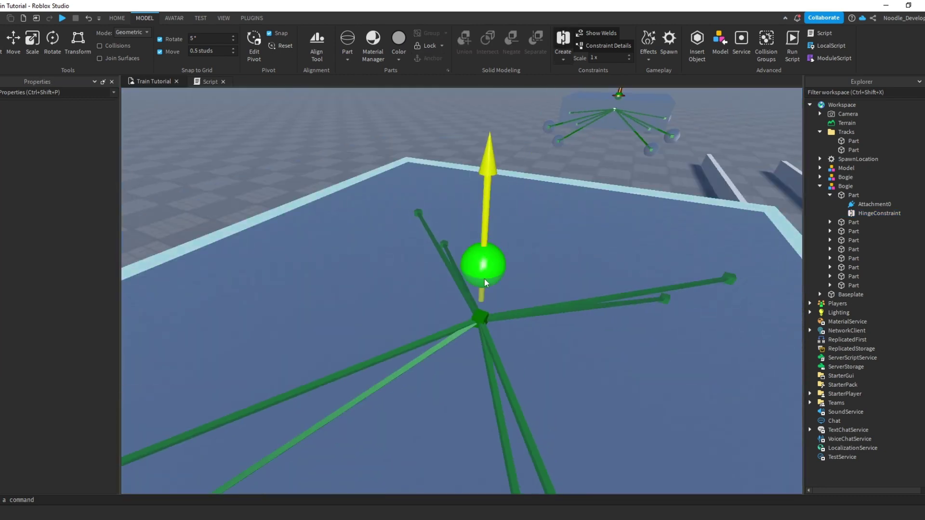
Add a matching Hinge constraint between the block of the Bogie at Z 2 and the train base.
{"action": "right_click_drag", "start_coordinate": [502, 307], "coordinate": [493, 303]}
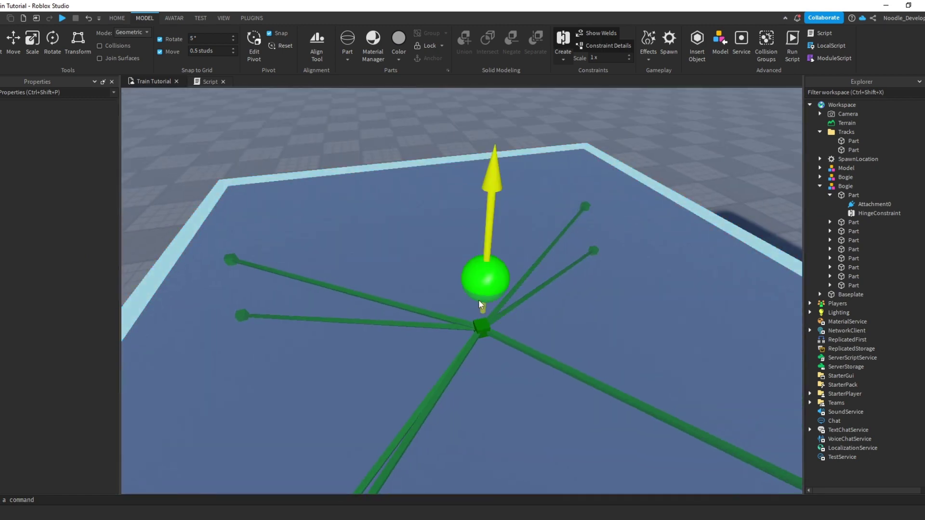
{"action": "left_click", "coordinate": [479, 300]}
{"action": "mouse_move", "coordinate": [480, 300]}
{"action": "right_mouse_down"}
{"action": "mouse_move", "coordinate": [496, 298]}
{"action": "mouse_move", "coordinate": [505, 371]}
{"action": "mouse_move", "coordinate": [498, 265]}
{"action": "mouse_move", "coordinate": [483, 301]}
{"action": "right_mouse_up"}
{"action": "scroll", "coordinate": [481, 365], "scroll_direction": "up", "scroll_amount": 1}
{"action": "scroll", "coordinate": [478, 334], "scroll_direction": "down", "scroll_amount": 1}
{"action": "scroll", "coordinate": [478, 333], "scroll_direction": "down", "scroll_amount": 2}
{"action": "right_click_drag", "start_coordinate": [478, 334], "coordinate": [436, 340]}
{"action": "scroll", "coordinate": [461, 334], "scroll_direction": "up", "scroll_amount": 2}
{"action": "left_click", "coordinate": [346, 438]}
{"action": "scroll", "coordinate": [436, 340], "scroll_direction": "down", "scroll_amount": 3}
{"action": "scroll", "coordinate": [436, 341], "scroll_direction": "down", "scroll_amount": 10}
{"action": "left_click", "coordinate": [513, 204]}
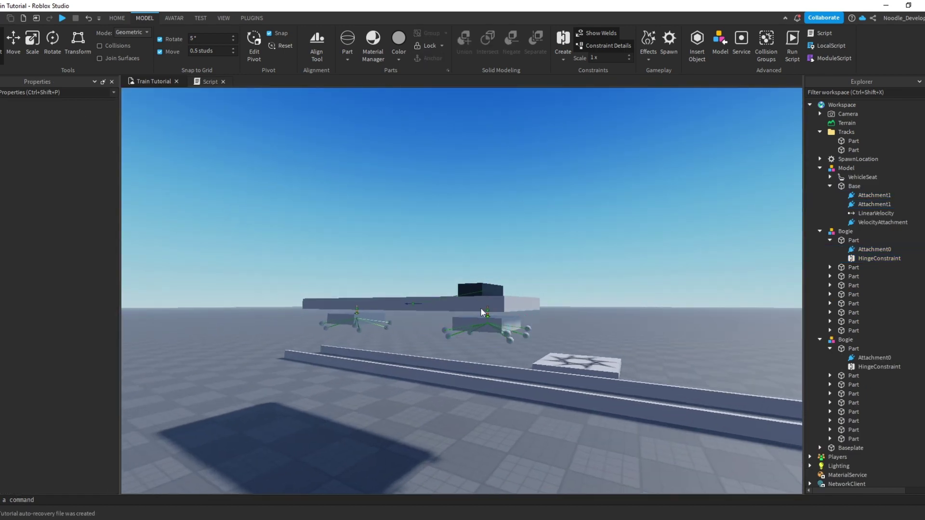
{"action": "left_click", "coordinate": [483, 299]}
{"action": "right_click_drag", "start_coordinate": [483, 299], "coordinate": [483, 299]}
{"action": "left_click", "coordinate": [117, 19]}
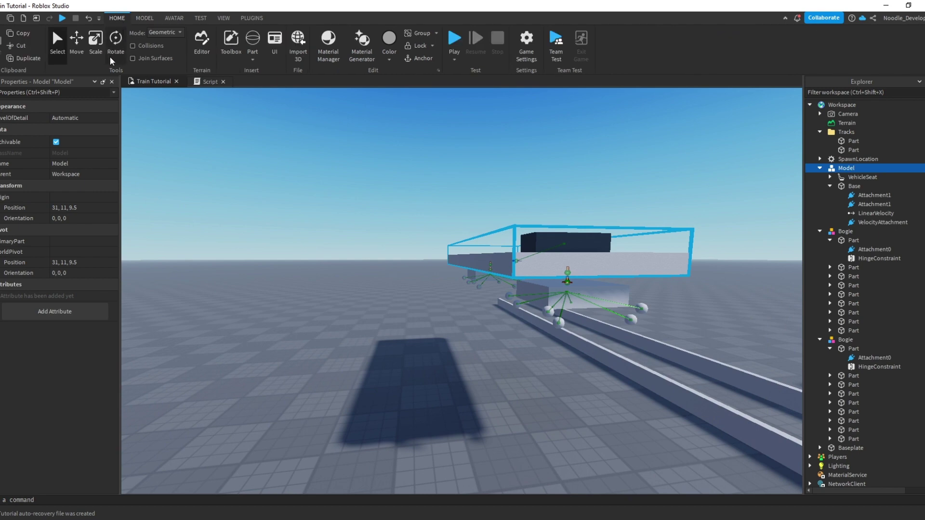
{"action": "left_click", "coordinate": [76, 45]}
{"action": "right_click_drag", "start_coordinate": [580, 271], "coordinate": [580, 270]}
{"action": "key", "text": "d"}
{"action": "left_click_drag", "start_coordinate": [473, 234], "coordinate": [473, 238]}
{"action": "right_click_drag", "start_coordinate": [472, 235], "coordinate": [473, 237]}
{"action": "key", "text": "d"}
{"action": "left_click_drag", "start_coordinate": [472, 237], "coordinate": [459, 252]}
{"action": "key", "text": "ctrl+z"}
{"action": "key", "text": "a"}
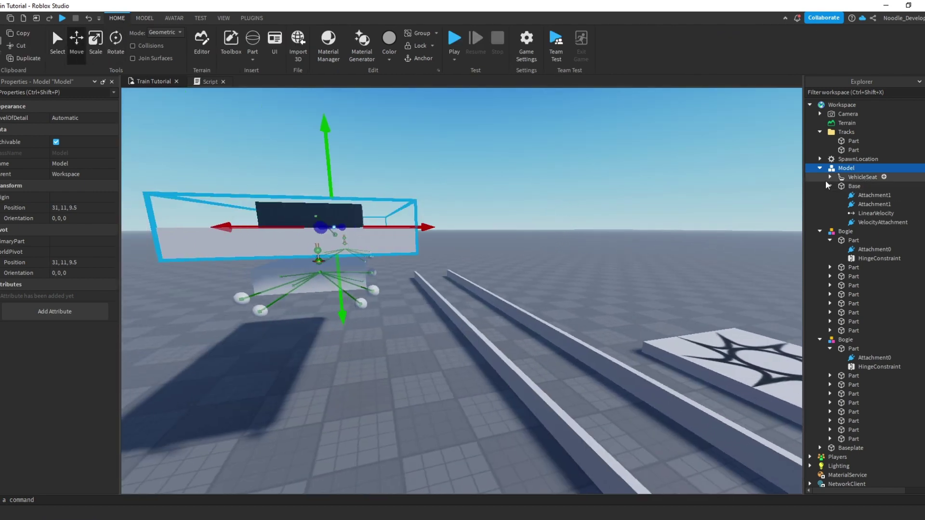
Move both Bogie models into the train's Model so that they belong to the same group.
{"action": "left_click", "coordinate": [821, 231]}
{"action": "left_click", "coordinate": [820, 241]}
{"action": "left_click", "coordinate": [835, 232]}
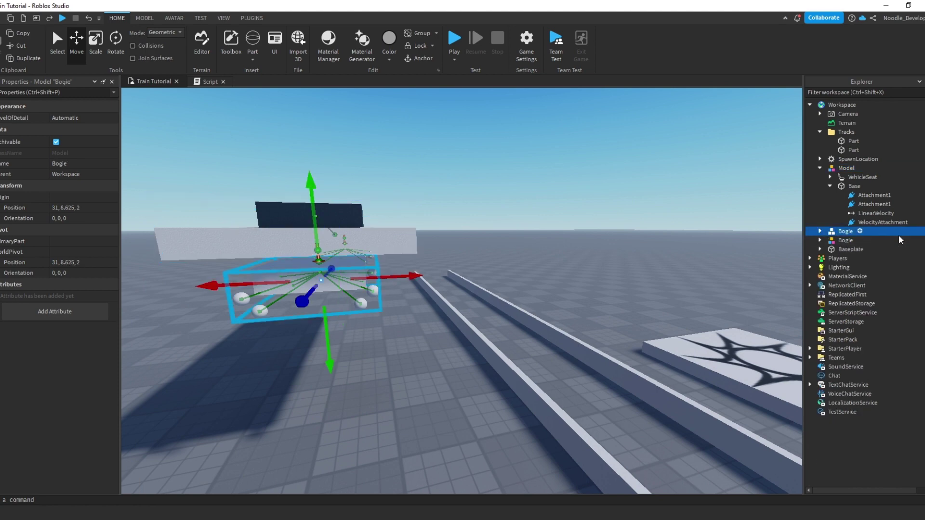
{"action": "left_click", "coordinate": [877, 240], "text": "shift"}
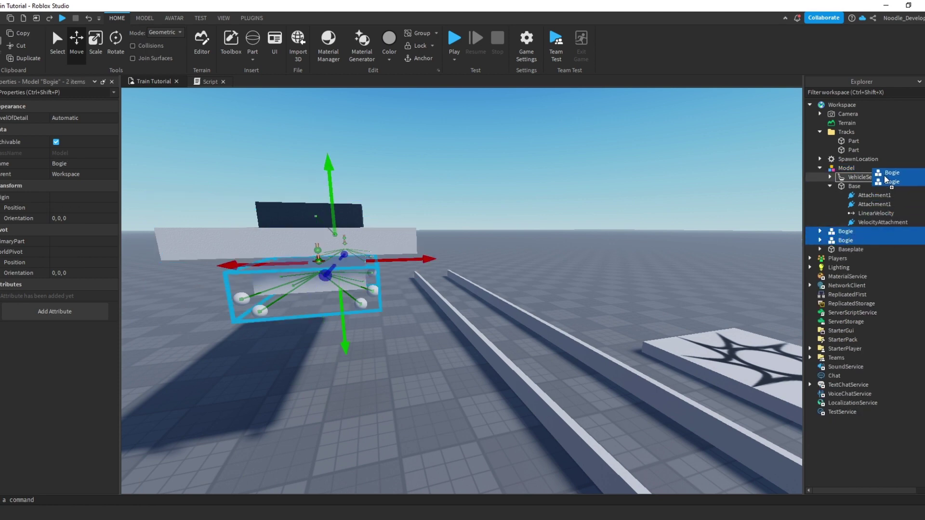
{"action": "left_click_drag", "start_coordinate": [897, 169], "coordinate": [891, 168]}
{"action": "left_click", "coordinate": [830, 204]}
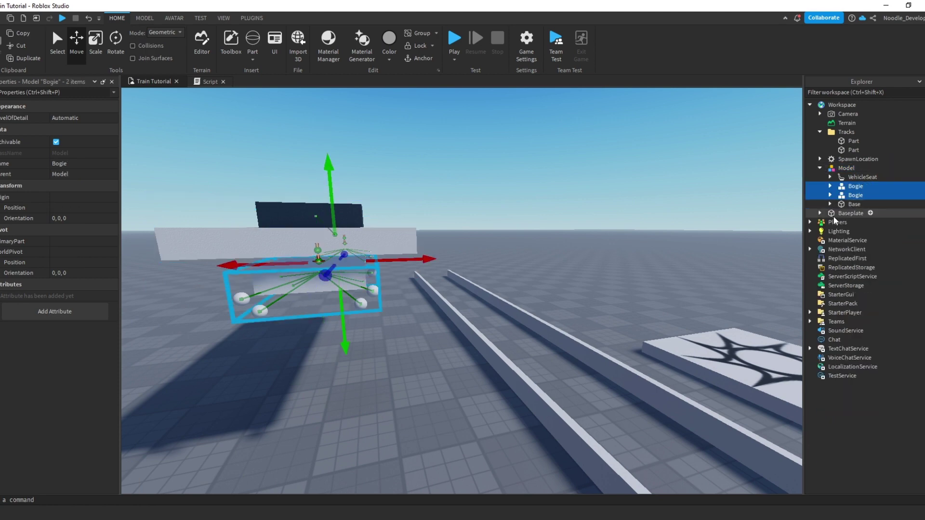
Move the complete train model sideways to X 16.5 and lower it toward the rails.
{"action": "left_click", "coordinate": [447, 234]}
{"action": "right_click_drag", "start_coordinate": [446, 233], "coordinate": [423, 233]}
{"action": "left_click", "coordinate": [423, 233]}
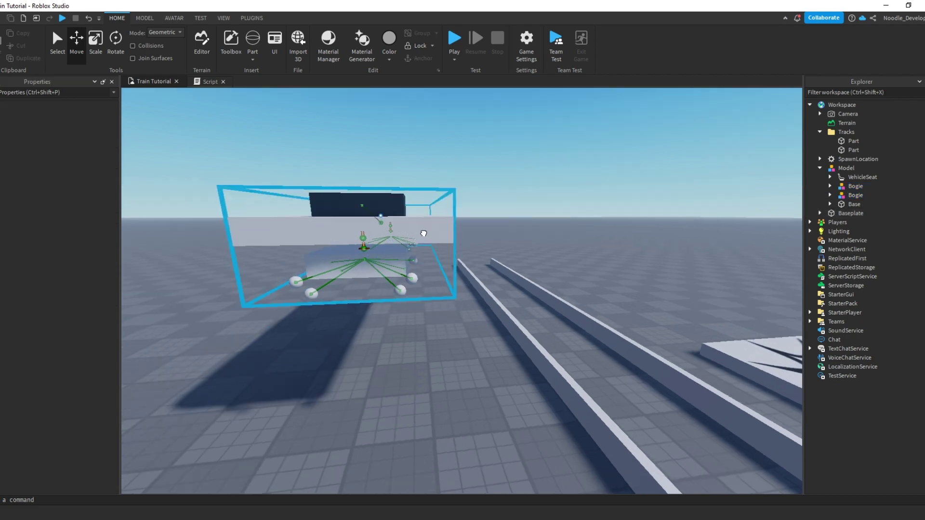
{"action": "left_click_drag", "start_coordinate": [460, 216], "coordinate": [483, 227]}
{"action": "key", "text": "d"}
{"action": "left_click_drag", "start_coordinate": [401, 138], "coordinate": [409, 218]}
{"action": "right_click_drag", "start_coordinate": [409, 218], "coordinate": [409, 215]}
{"action": "key", "text": "w"}
{"action": "key", "text": "s"}
{"action": "mouse_move", "coordinate": [417, 237]}
{"action": "left_mouse_down"}
{"action": "mouse_move", "coordinate": [420, 247]}
{"action": "mouse_move", "coordinate": [418, 231]}
{"action": "left_mouse_up"}
{"action": "left_click", "coordinate": [475, 270]}
{"action": "right_click_drag", "start_coordinate": [475, 270], "coordinate": [477, 272]}
{"action": "key", "text": "d"}
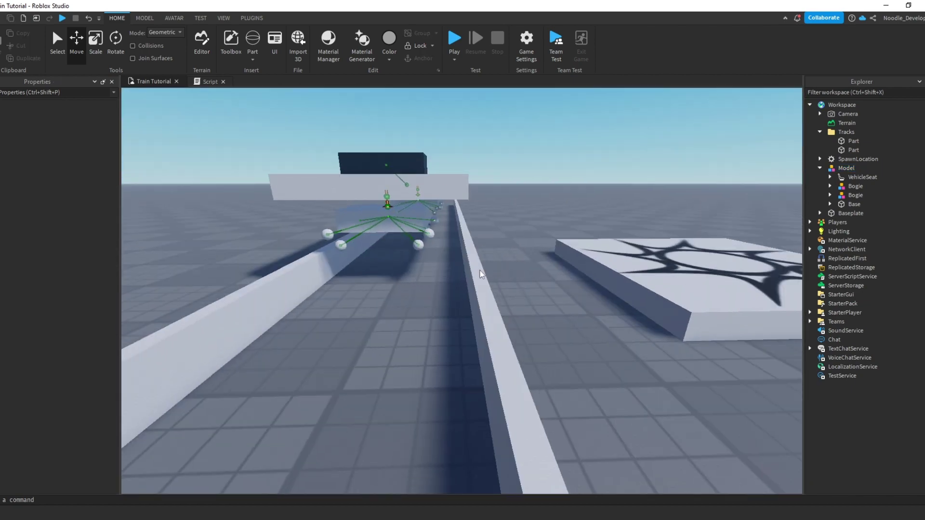
Unlock both rail parts in the Tracks folder.
{"action": "key", "text": "s"}
{"action": "left_click", "coordinate": [843, 141]}
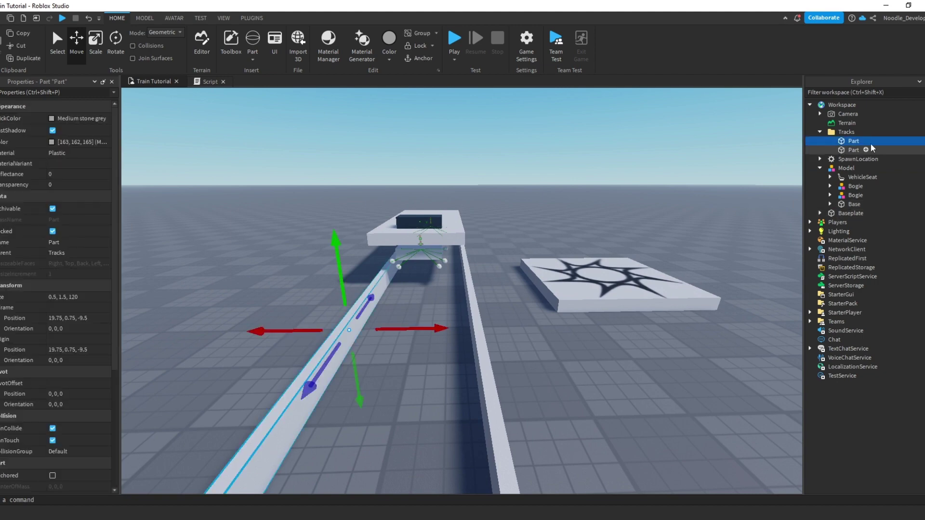
{"action": "left_click", "coordinate": [885, 152], "text": "shift"}
{"action": "left_click", "coordinate": [52, 232]}
Move the rail at X 19.75 inward to position 18.75, 0.75, -9.5.
{"action": "left_click", "coordinate": [489, 216]}
{"action": "right_click_drag", "start_coordinate": [489, 216], "coordinate": [479, 241]}
{"action": "key", "text": "w"}
{"action": "key", "text": "a"}
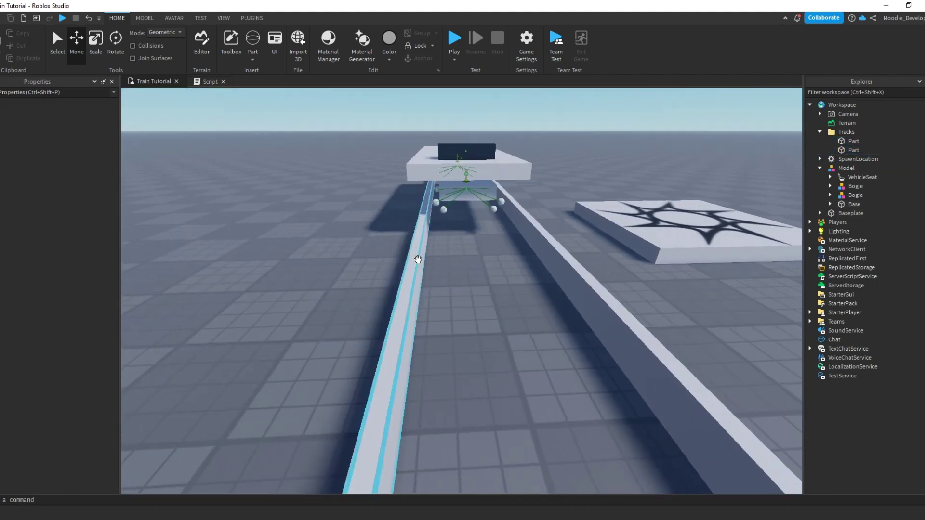
{"action": "left_click", "coordinate": [423, 261]}
{"action": "left_click_drag", "start_coordinate": [466, 281], "coordinate": [485, 287]}
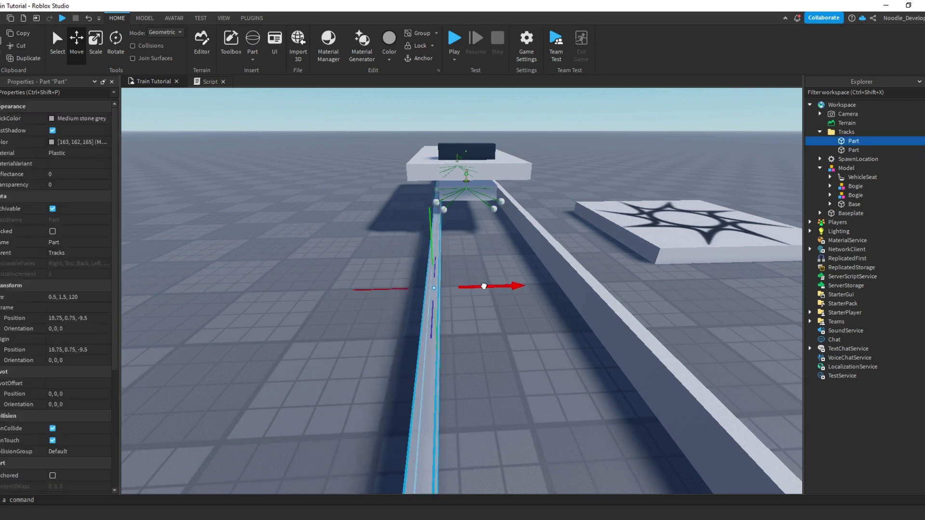
Lower the train model toward the rails, to position 16.5, 4.5, 9.5.
{"action": "key", "text": "w"}
{"action": "right_click_drag", "start_coordinate": [483, 286], "coordinate": [487, 286]}
{"action": "left_click", "coordinate": [475, 182]}
{"action": "key", "text": "f"}
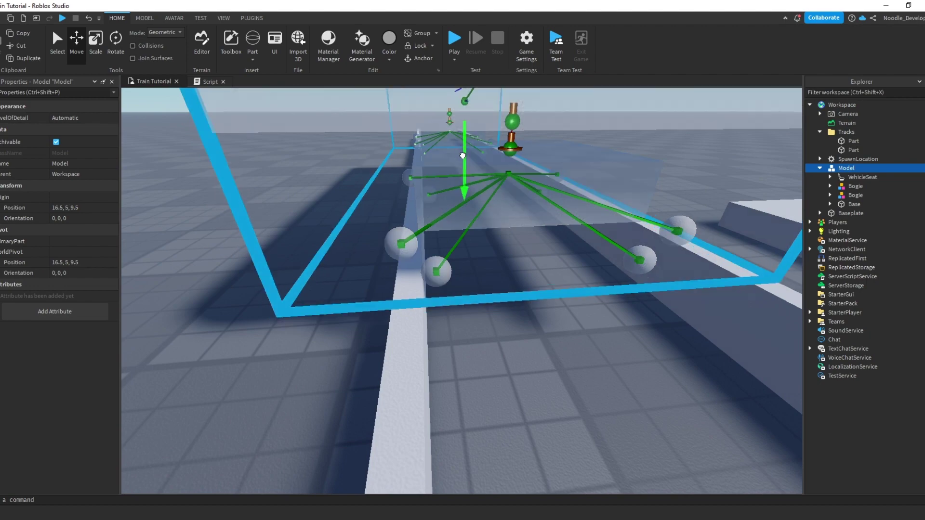
{"action": "left_click_drag", "start_coordinate": [463, 159], "coordinate": [464, 160]}
{"action": "key", "text": "w"}
{"action": "right_click_drag", "start_coordinate": [465, 160], "coordinate": [465, 162]}
{"action": "scroll", "coordinate": [464, 162], "scroll_direction": "down", "scroll_amount": 15}
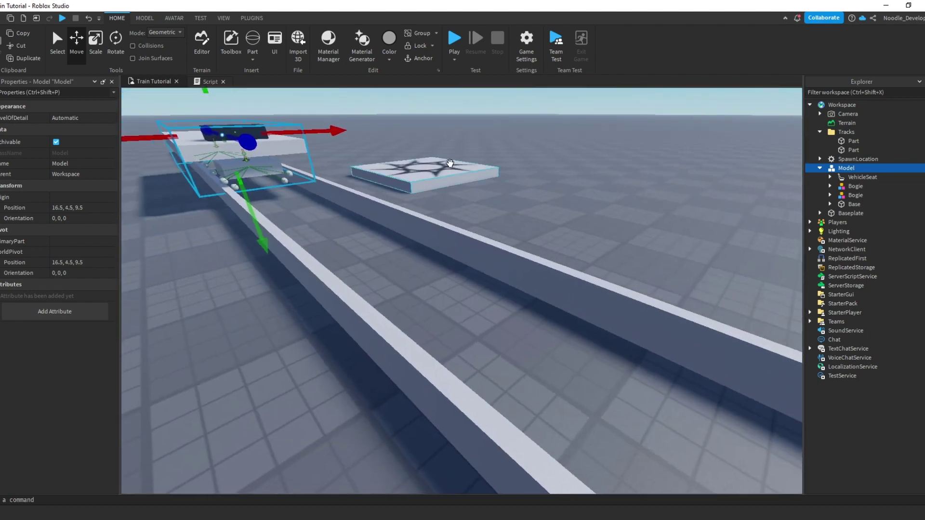
Set the move snap increment to 0.25 studs and fine-adjust the fit between the train and the rails.
{"action": "left_click", "coordinate": [144, 18]}
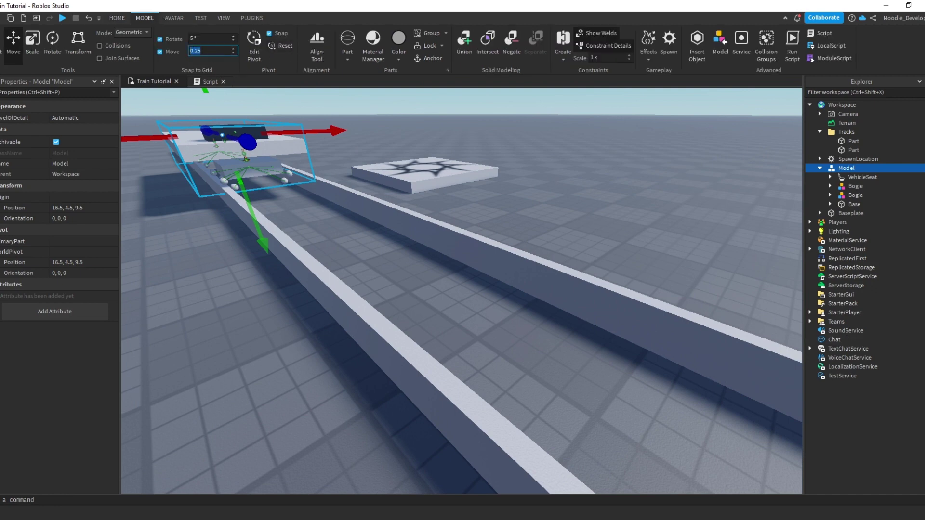
{"action": "left_click", "coordinate": [502, 451]}
{"action": "left_click_drag", "start_coordinate": [333, 215], "coordinate": [330, 214]}
{"action": "left_click", "coordinate": [364, 258]}
{"action": "key", "text": "d"}
{"action": "right_click_drag", "start_coordinate": [368, 260], "coordinate": [365, 256]}
{"action": "left_click", "coordinate": [368, 250]}
{"action": "right_click_drag", "start_coordinate": [430, 223], "coordinate": [427, 222]}
{"action": "left_click_drag", "start_coordinate": [465, 200], "coordinate": [445, 206]}
Inspect from several angles how the bogies' guide spheres sit against the rails.
{"action": "key", "text": "w"}
{"action": "right_click_drag", "start_coordinate": [445, 205], "coordinate": [440, 206]}
{"action": "key", "text": "s"}
{"action": "key", "text": "d"}
{"action": "key", "text": "a"}
{"action": "key", "text": "s"}
{"action": "key", "text": "d"}
{"action": "key", "text": "w"}
{"action": "right_click_drag", "start_coordinate": [401, 267], "coordinate": [401, 267]}
{"action": "key", "text": "a"}
Start a play test of the place.
{"action": "left_click", "coordinate": [258, 93]}
{"action": "left_click", "coordinate": [113, 19]}
{"action": "left_click", "coordinate": [454, 41]}
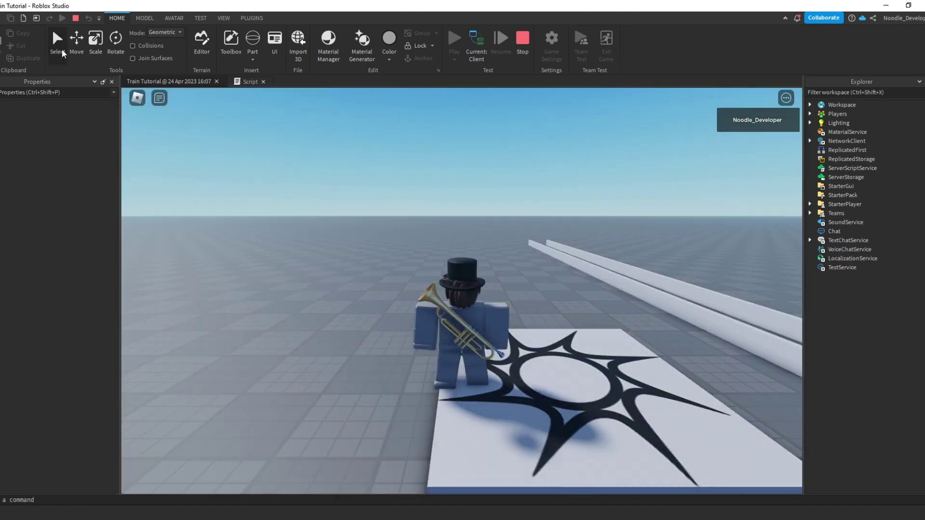
Board the train in the play test, drive it along the rails and stop the test.
{"action": "key", "text": "w"}
{"action": "key", "text": "space"}
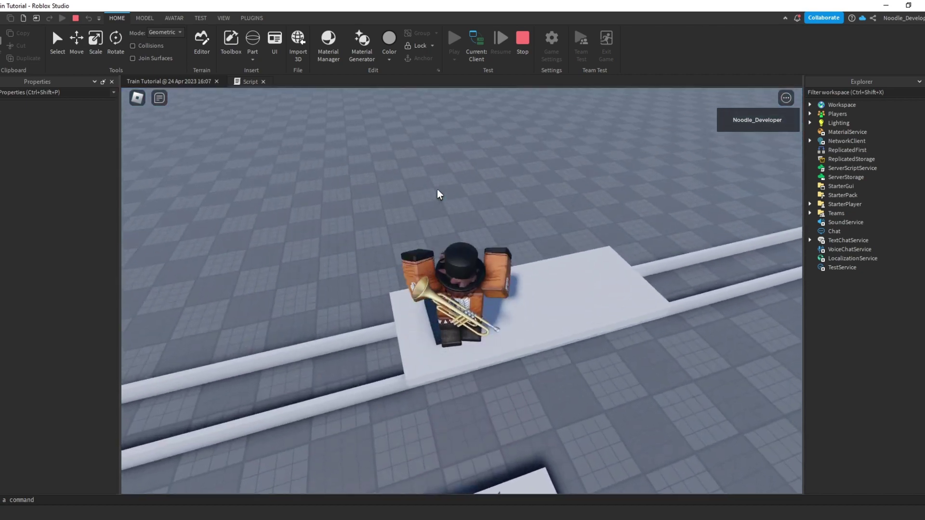
{"action": "right_click_drag", "start_coordinate": [466, 201], "coordinate": [466, 201]}
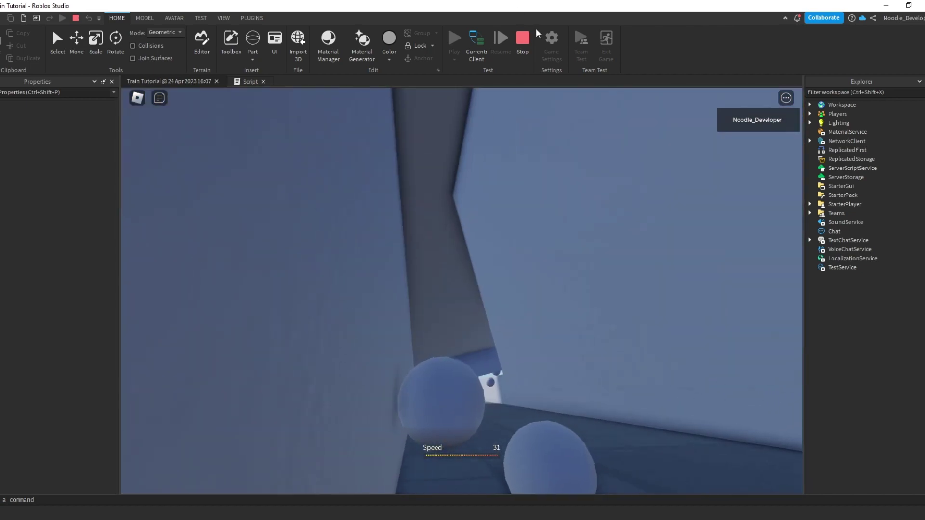
{"action": "key", "text": "shift+F5"}
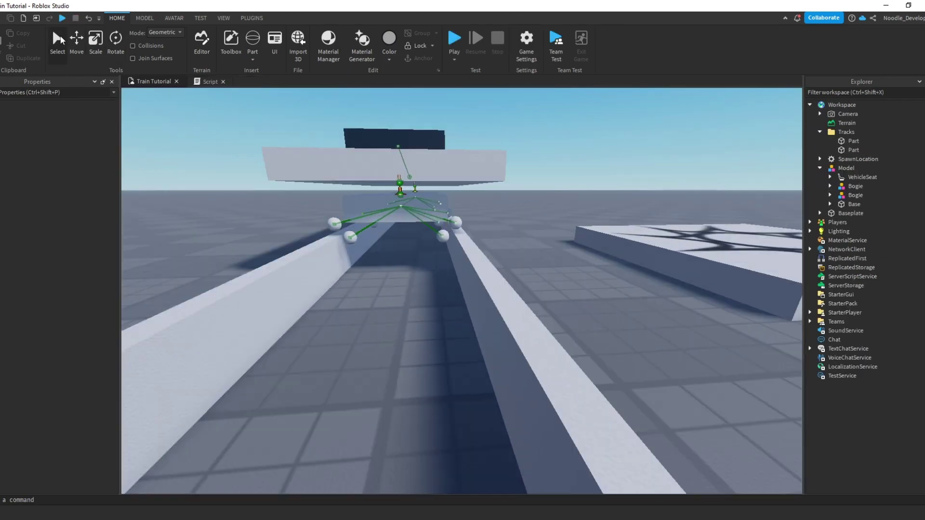
Move the rail nearest the spawn platform to X position 14.25 and check it against the guide spheres.
{"action": "key", "text": "ctrl+2"}
{"action": "key", "text": "a"}
{"action": "right_click_drag", "start_coordinate": [414, 266], "coordinate": [448, 279]}
{"action": "left_click", "coordinate": [440, 274]}
{"action": "key", "text": "d"}
{"action": "key", "text": "a"}
{"action": "left_click_drag", "start_coordinate": [511, 384], "coordinate": [523, 383]}
{"action": "left_click", "coordinate": [599, 320]}
{"action": "key", "text": "d"}
{"action": "left_click", "coordinate": [585, 295]}
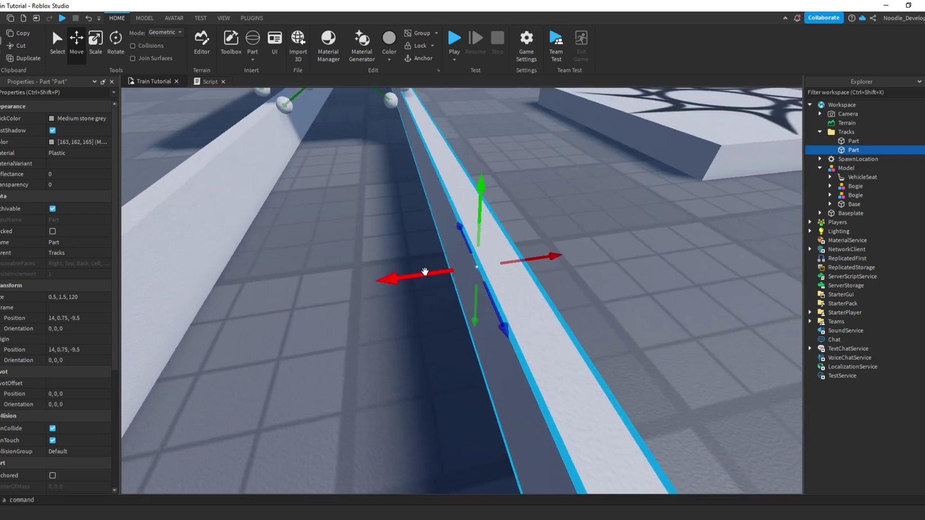
{"action": "mouse_move", "coordinate": [424, 273]}
{"action": "left_mouse_down"}
{"action": "mouse_move", "coordinate": [409, 269]}
{"action": "mouse_move", "coordinate": [425, 265]}
{"action": "left_mouse_up"}
{"action": "left_click", "coordinate": [415, 268]}
{"action": "left_click", "coordinate": [481, 276]}
{"action": "right_click_drag", "start_coordinate": [425, 264], "coordinate": [416, 257]}
{"action": "key", "text": "w"}
{"action": "key", "text": "w"}
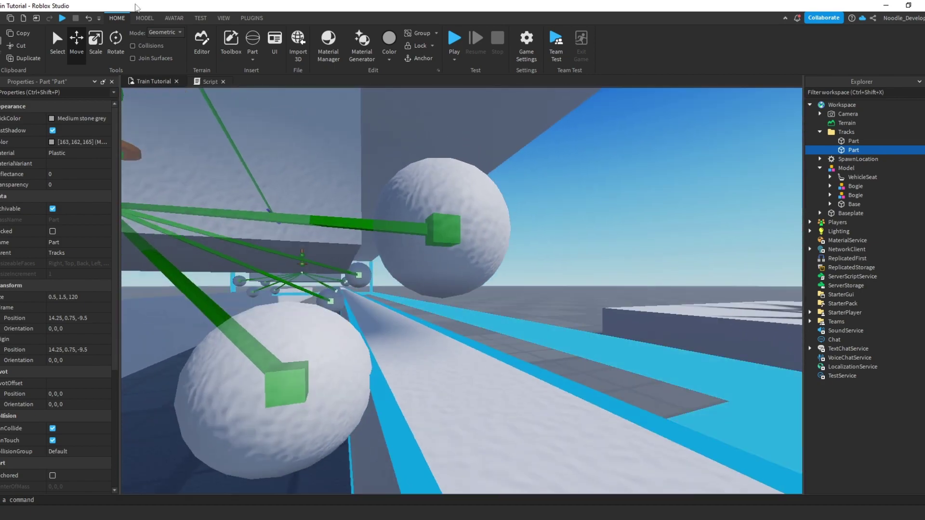
Set the move snap increment to 0.1 studs and shift the same rail to X position 14.15.
{"action": "left_click", "coordinate": [144, 18]}
{"action": "double_click", "coordinate": [208, 50]}
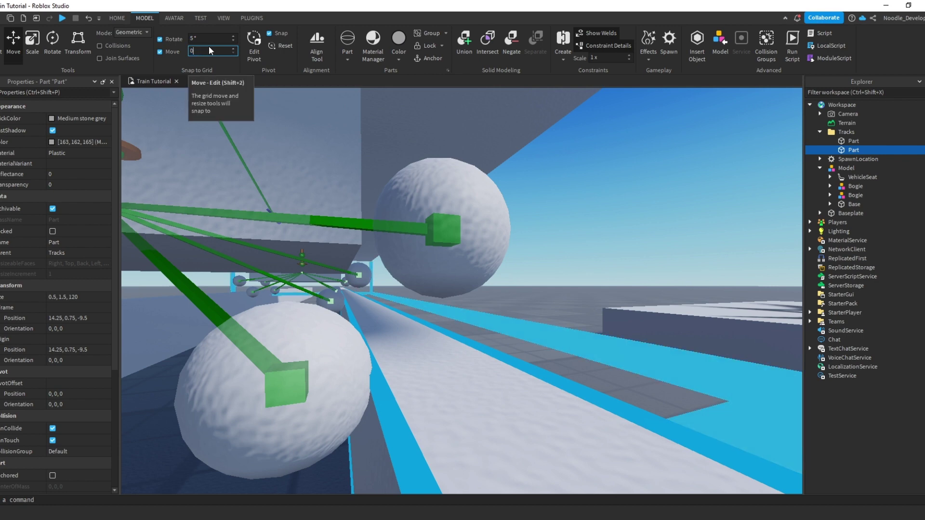
{"action": "type", "text": "0.1"}
{"action": "key", "text": "Return"}
{"action": "key", "text": "s"}
{"action": "right_click_drag", "start_coordinate": [514, 292], "coordinate": [513, 286]}
{"action": "key", "text": "d"}
{"action": "left_click_drag", "start_coordinate": [453, 384], "coordinate": [456, 380]}
{"action": "right_click_drag", "start_coordinate": [444, 337], "coordinate": [403, 252]}
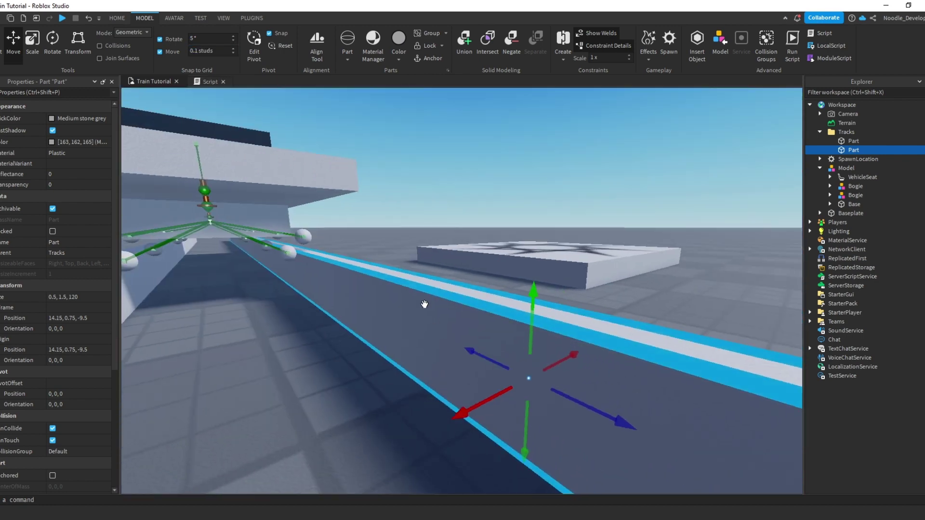
Play-test from the current camera location, drive the train along the rails and stop the test.
{"action": "left_click", "coordinate": [403, 153]}
{"action": "key", "text": "s"}
{"action": "right_click_drag", "start_coordinate": [402, 153], "coordinate": [410, 148]}
{"action": "key", "text": "s"}
{"action": "left_click", "coordinate": [116, 18]}
{"action": "left_click", "coordinate": [473, 83]}
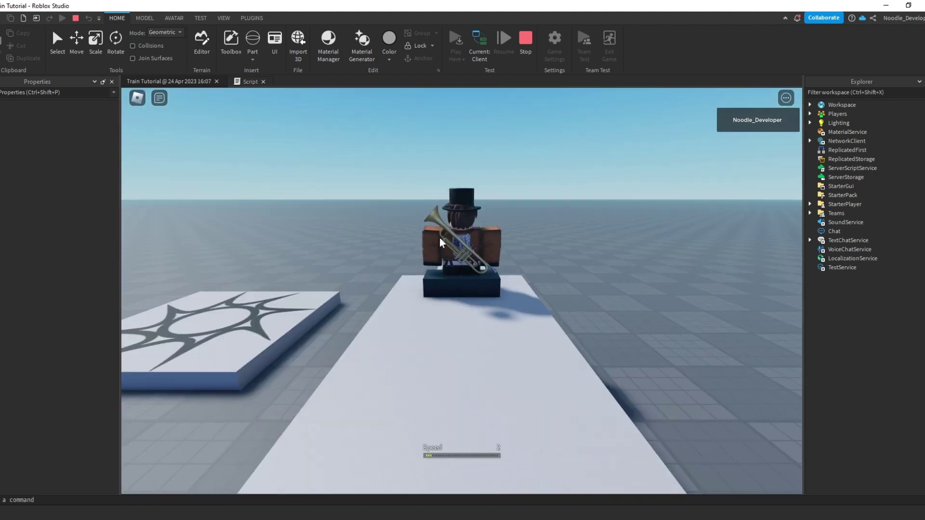
{"action": "right_click_drag", "start_coordinate": [441, 239], "coordinate": [442, 238]}
{"action": "key", "text": "w"}
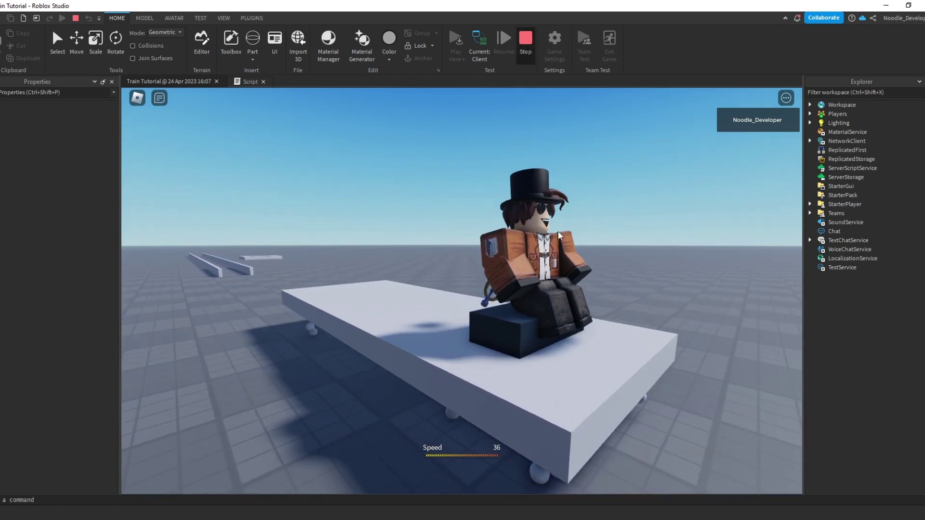
{"action": "key", "text": "shift+F5"}
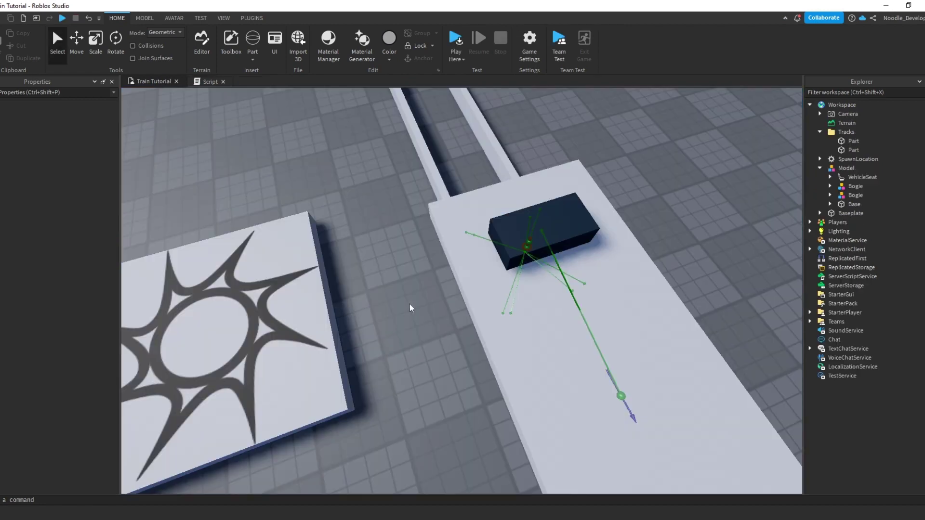
Try resizing the rail nearest the spawn platform lengthwise with the Scale tool.
{"action": "right_click_drag", "start_coordinate": [450, 306], "coordinate": [407, 267]}
{"action": "left_click", "coordinate": [81, 44]}
{"action": "left_click", "coordinate": [439, 259]}
{"action": "left_click", "coordinate": [97, 49]}
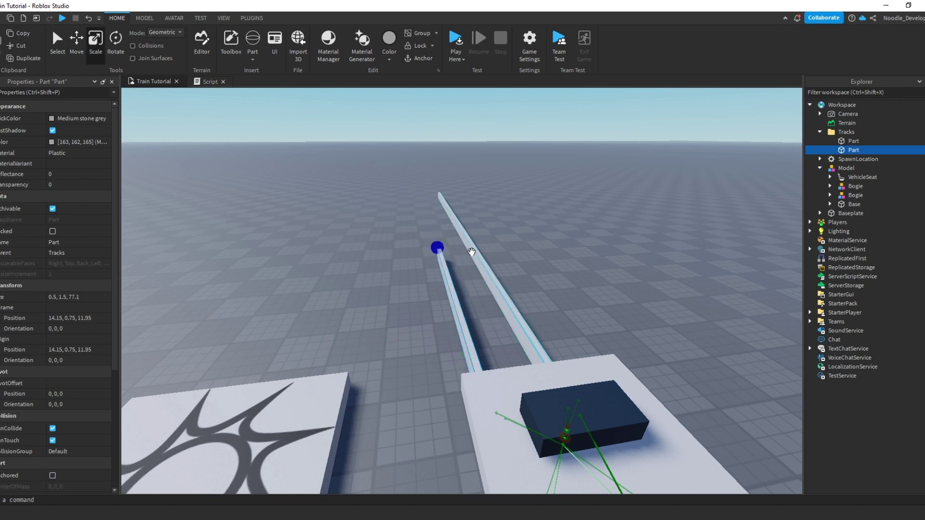
{"action": "left_click_drag", "start_coordinate": [449, 219], "coordinate": [445, 219]}
{"action": "key", "text": "w"}
{"action": "right_click_drag", "start_coordinate": [446, 219], "coordinate": [445, 219]}
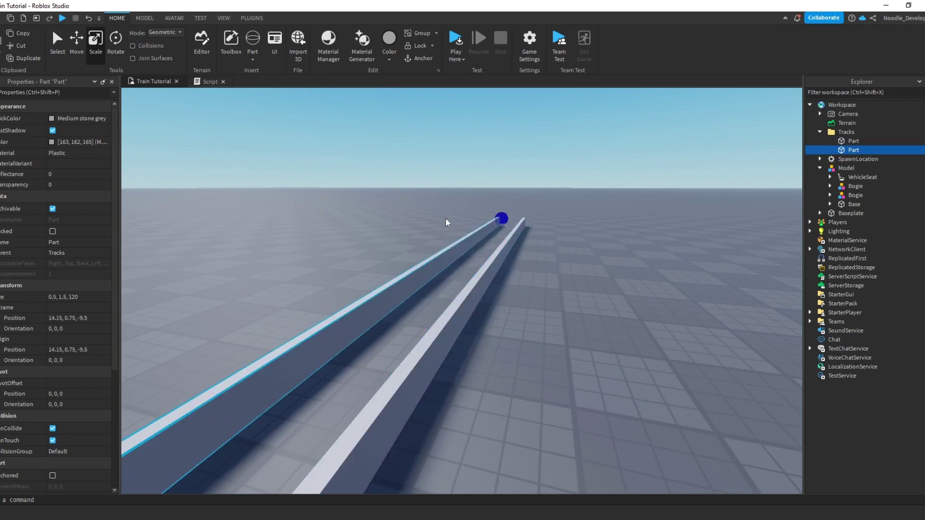
Select both rails and union them into one track part.
{"action": "left_click", "coordinate": [430, 224]}
{"action": "key", "text": "s"}
{"action": "right_click_drag", "start_coordinate": [430, 224], "coordinate": [403, 279]}
{"action": "left_click", "coordinate": [386, 279]}
{"action": "key", "text": "w"}
{"action": "left_click", "coordinate": [402, 299], "text": "ctrl"}
{"action": "right_click", "coordinate": [401, 299]}
{"action": "left_click", "coordinate": [139, 19]}
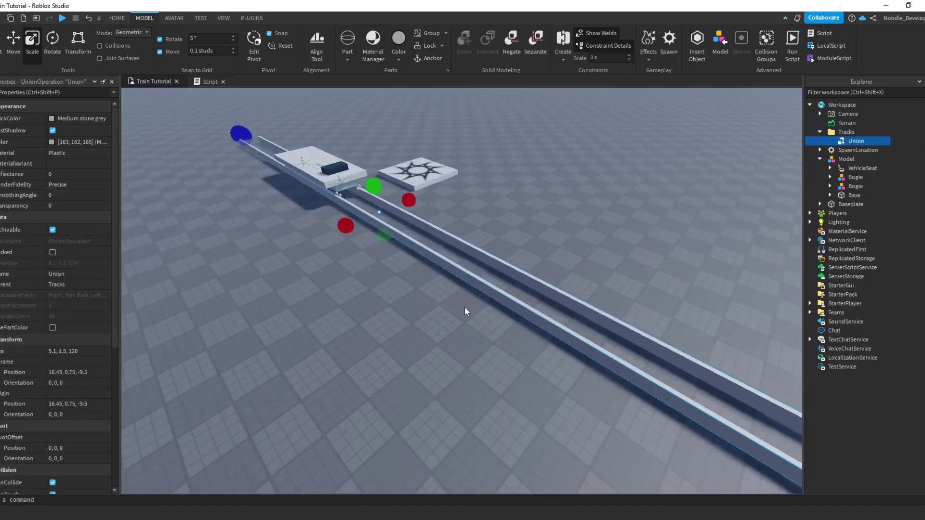
Shorten the track union to about 68.8 studs and set its CollisionFidelity to PreciseConvexDecomposition.
{"action": "key", "text": "w"}
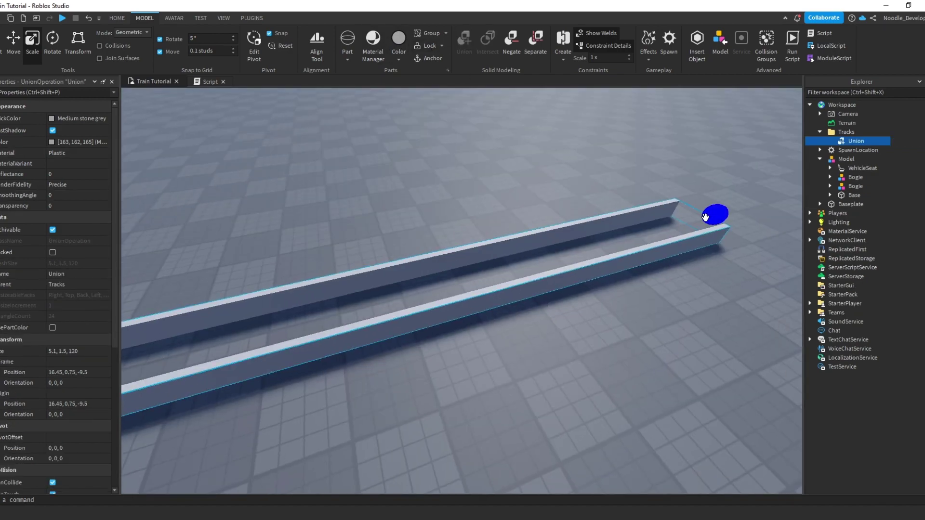
{"action": "left_click_drag", "start_coordinate": [705, 217], "coordinate": [681, 222]}
{"action": "scroll", "coordinate": [69, 342], "scroll_direction": "down", "scroll_amount": 5}
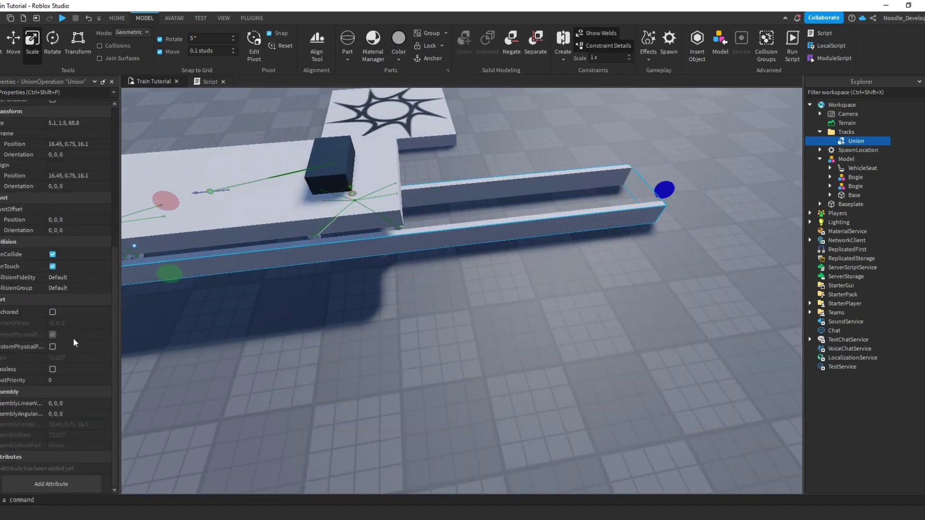
{"action": "left_click", "coordinate": [91, 278]}
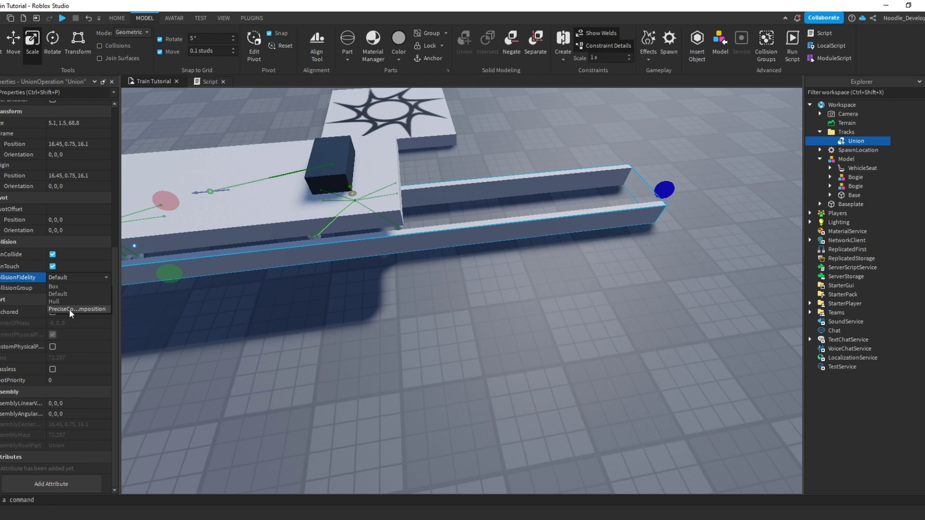
{"action": "left_click", "coordinate": [70, 309]}
Shorten the track union further to about 29.5 studs, just beyond the train's length.
{"action": "right_click_drag", "start_coordinate": [528, 222], "coordinate": [500, 275]}
{"action": "left_click", "coordinate": [570, 240]}
{"action": "left_click", "coordinate": [473, 259]}
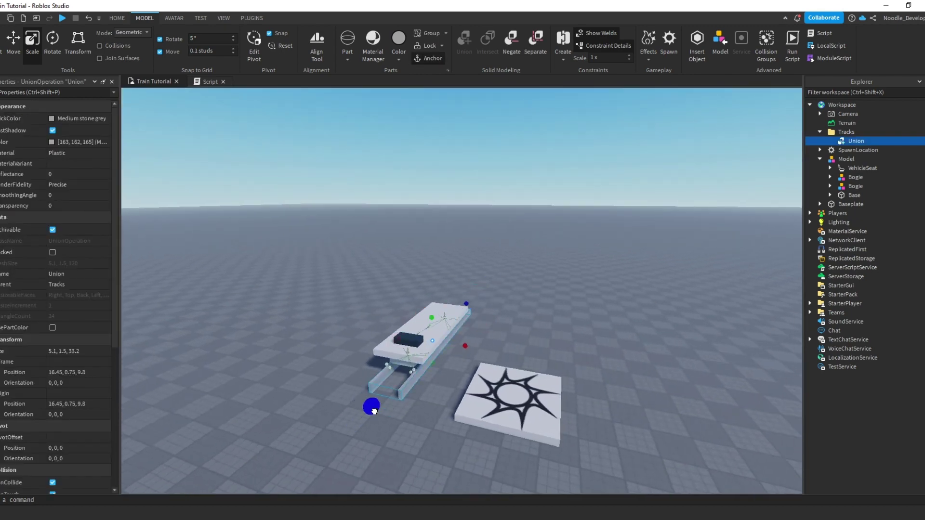
Launch the Archimedes plugin on the track union and choose its front face for the curve.
{"action": "left_click", "coordinate": [255, 19]}
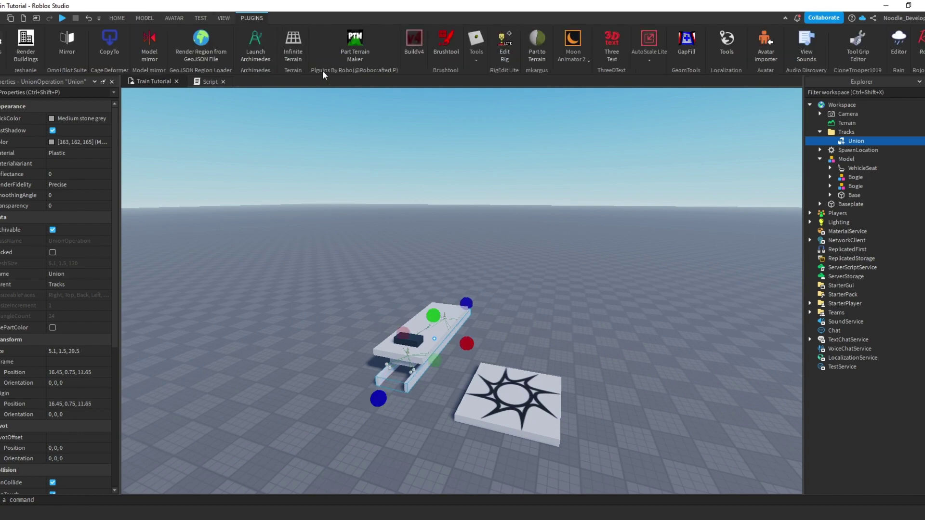
{"action": "left_click", "coordinate": [258, 51]}
{"action": "right_click_drag", "start_coordinate": [427, 283], "coordinate": [427, 283]}
{"action": "scroll", "coordinate": [427, 280], "scroll_direction": "up", "scroll_amount": 10}
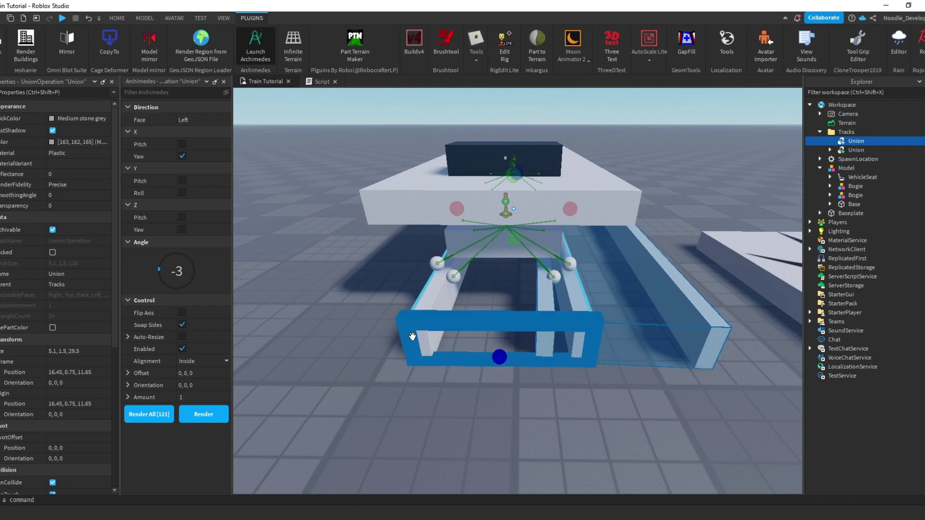
{"action": "left_click", "coordinate": [413, 336]}
{"action": "right_click_drag", "start_coordinate": [414, 336], "coordinate": [406, 320]}
Render a first curved track segment with an angle of 3 and Z yaw, and shorten it to 5 studs.
{"action": "left_click", "coordinate": [182, 271]}
{"action": "type", "text": "3"}
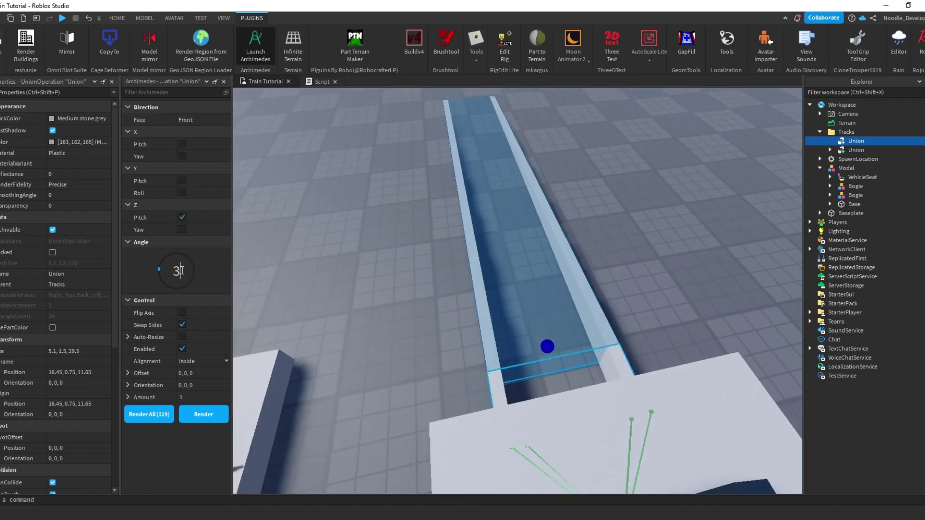
{"action": "left_click", "coordinate": [193, 231]}
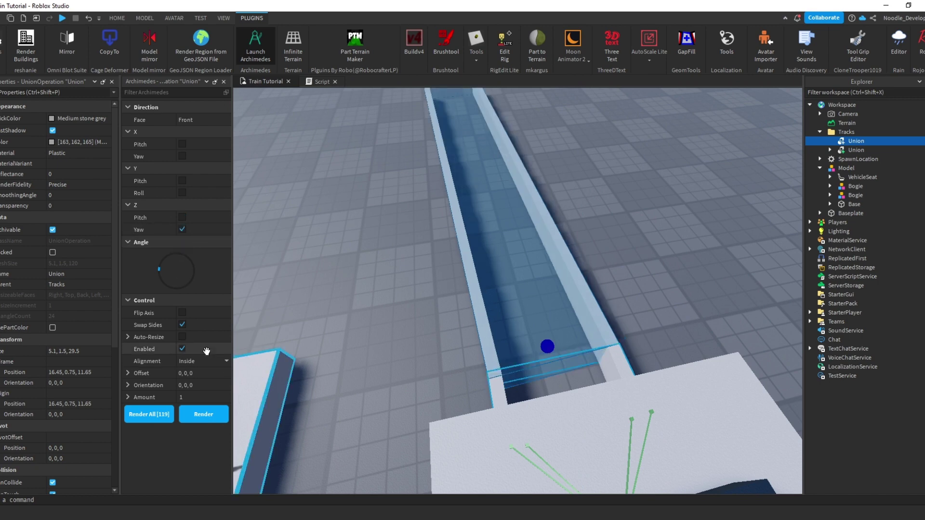
{"action": "left_click", "coordinate": [203, 414]}
{"action": "scroll", "coordinate": [607, 314], "scroll_direction": "down", "scroll_amount": 10}
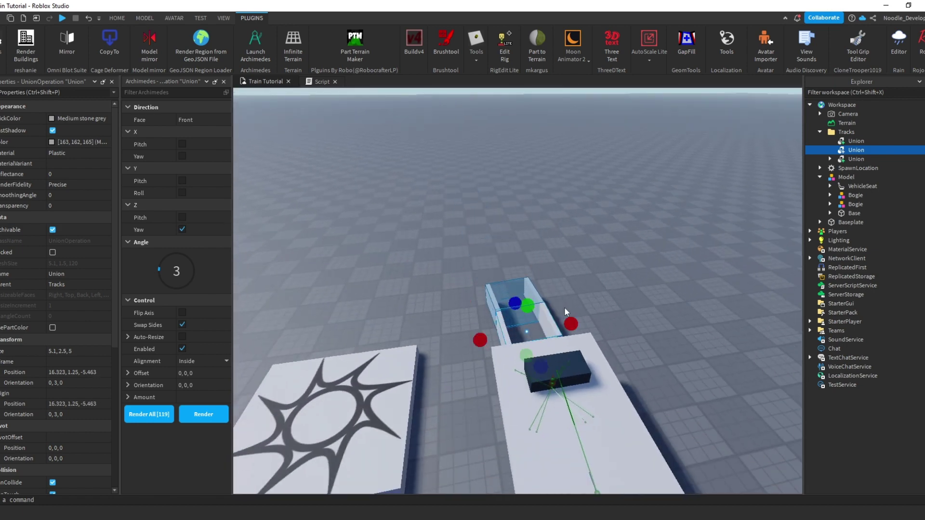
Undo the curved segment's height change and examine how the curve preview joins the rails.
{"action": "key", "text": "ctrl+z"}
{"action": "key", "text": "w"}
{"action": "right_click_drag", "start_coordinate": [571, 270], "coordinate": [571, 274]}
{"action": "left_click", "coordinate": [571, 270]}
{"action": "left_click", "coordinate": [538, 391]}
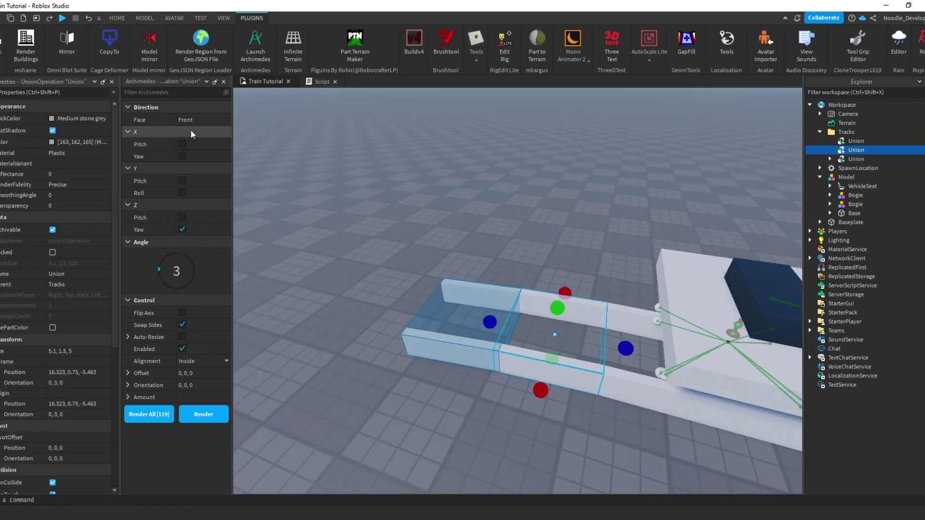
{"action": "key", "text": "a"}
{"action": "right_click_drag", "start_coordinate": [399, 315], "coordinate": [399, 316]}
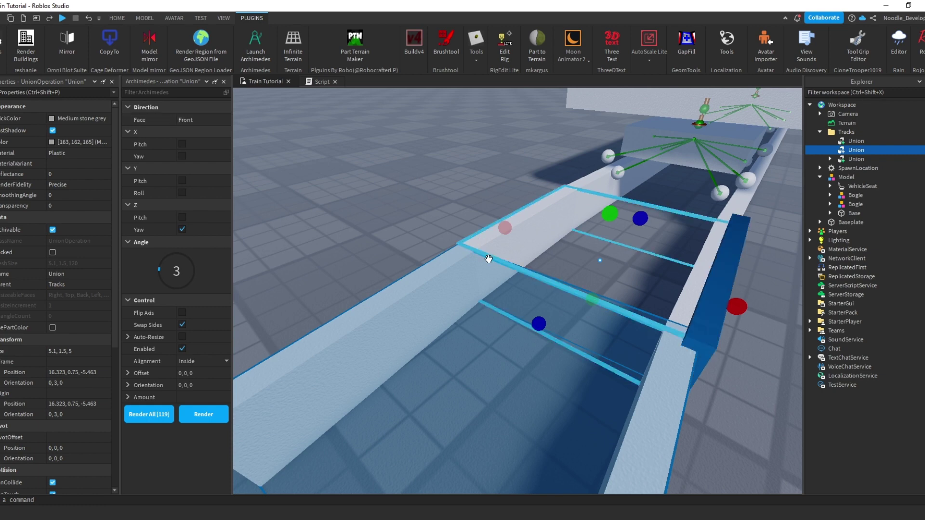
{"action": "right_click_drag", "start_coordinate": [541, 289], "coordinate": [542, 289]}
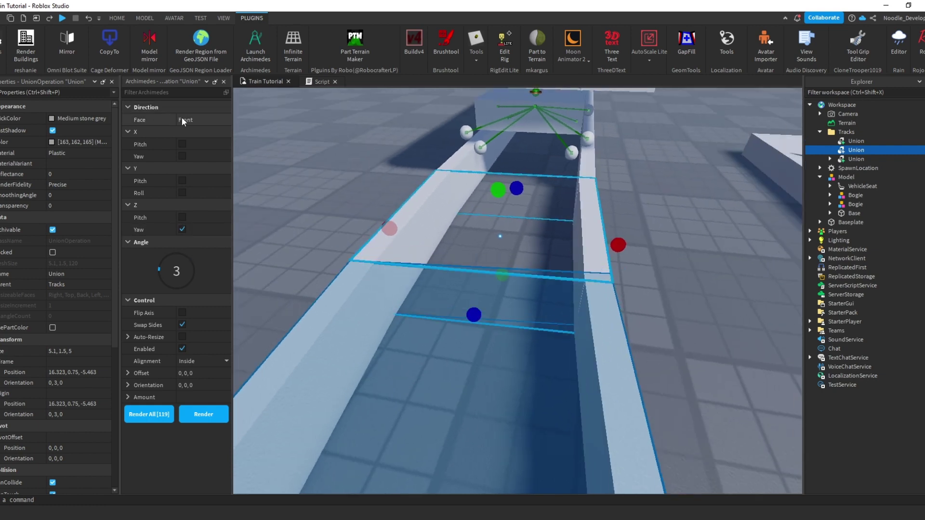
Try the Top face and Z pitch for the curve preview, and return to the Front face with Z yaw.
{"action": "key", "text": "Delete"}
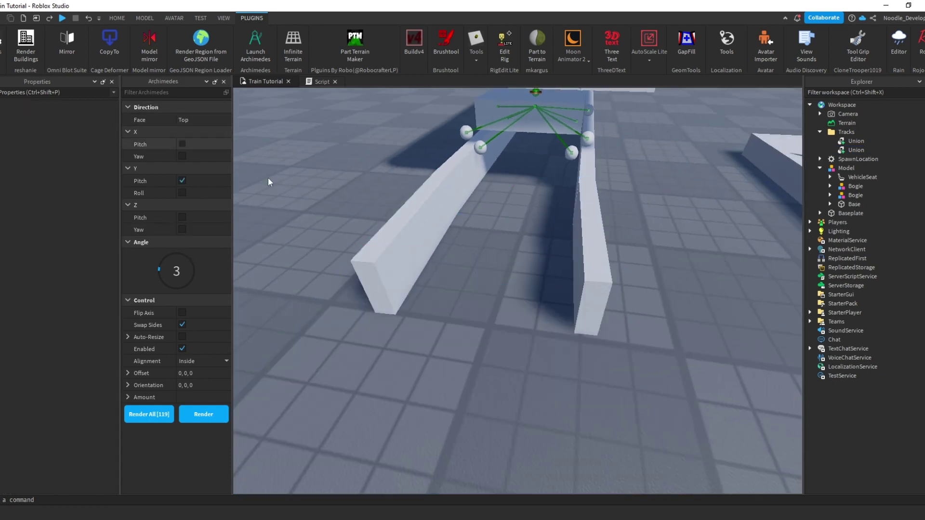
{"action": "left_click", "coordinate": [358, 268]}
{"action": "left_click", "coordinate": [367, 278]}
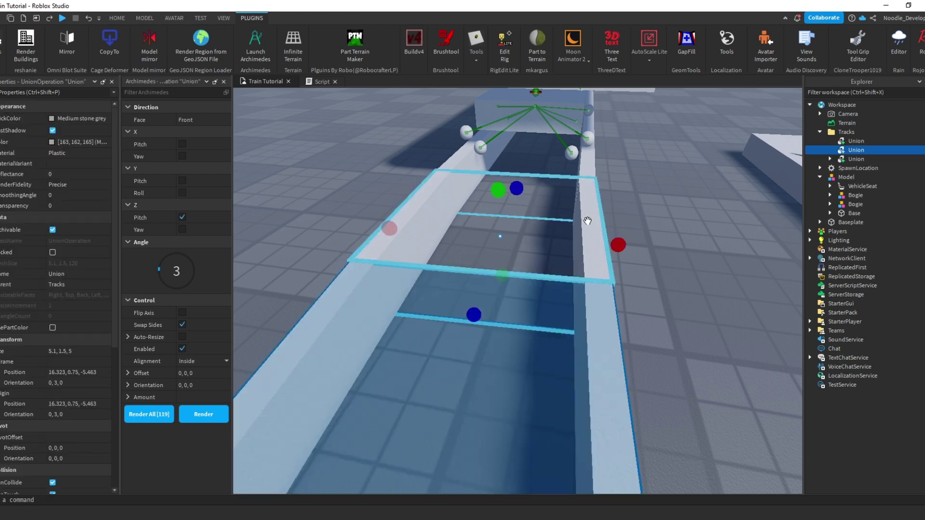
{"action": "scroll", "coordinate": [587, 222], "scroll_direction": "up", "scroll_amount": 5}
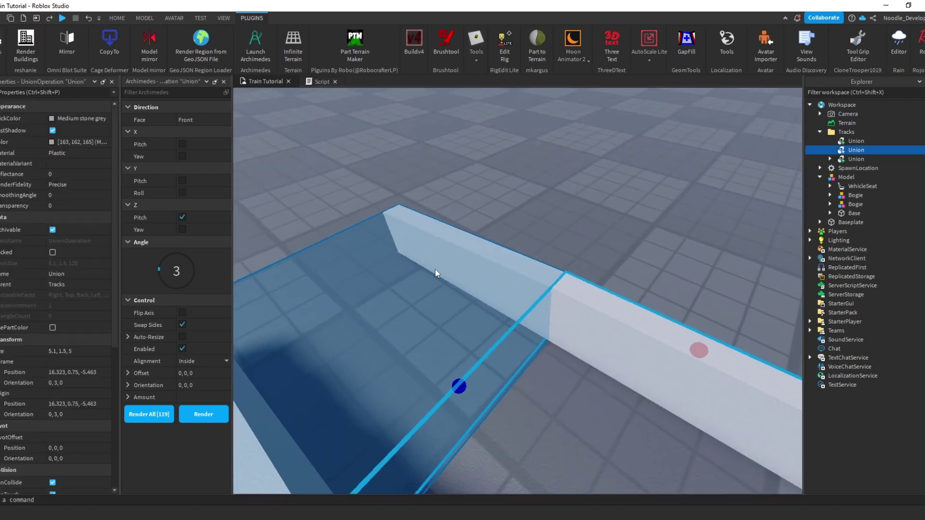
{"action": "left_click", "coordinate": [183, 229]}
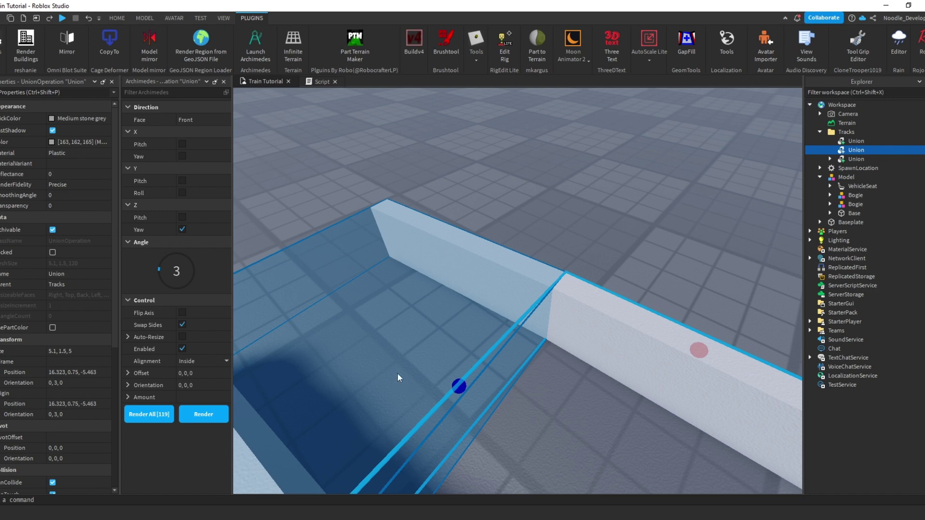
Try the Outside alignment on the curve preview and set the alignment back to Inside.
{"action": "right_click_drag", "start_coordinate": [400, 370], "coordinate": [315, 348]}
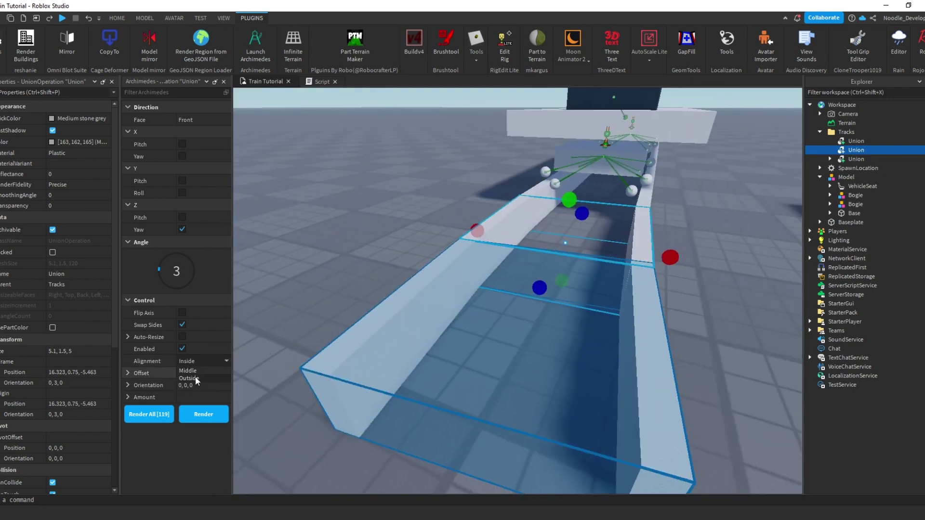
{"action": "left_click", "coordinate": [195, 377]}
{"action": "scroll", "coordinate": [456, 310], "scroll_direction": "up", "scroll_amount": 5}
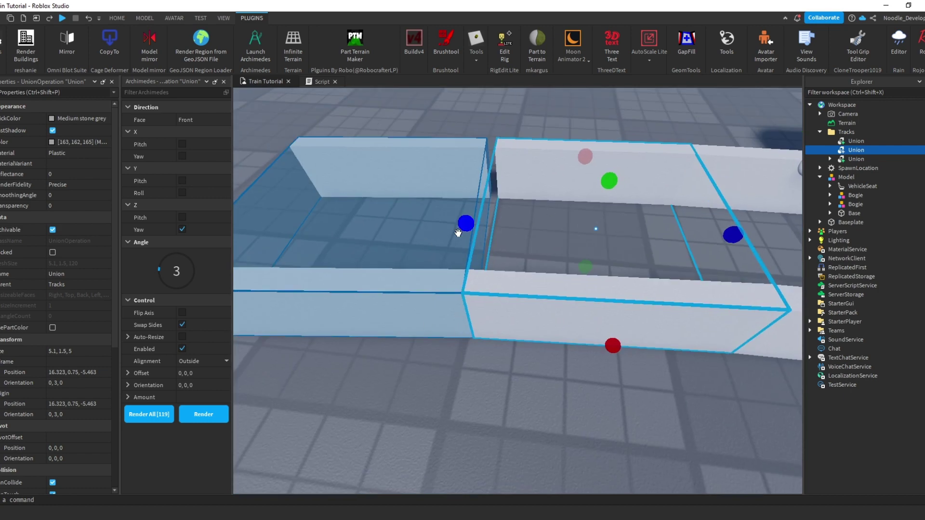
{"action": "left_click", "coordinate": [199, 361]}
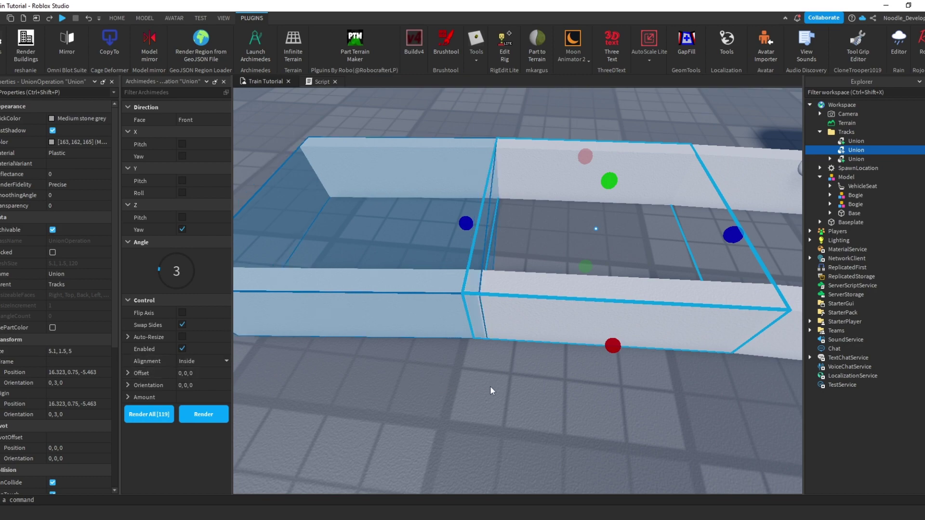
Render ten more 5-stud track segments at an angle of 3 with Z yaw to extend the curve.
{"action": "right_click_drag", "start_coordinate": [490, 386], "coordinate": [481, 346]}
{"action": "left_click", "coordinate": [453, 397]}
{"action": "left_click", "coordinate": [540, 328]}
{"action": "right_click_drag", "start_coordinate": [540, 328], "coordinate": [283, 385]}
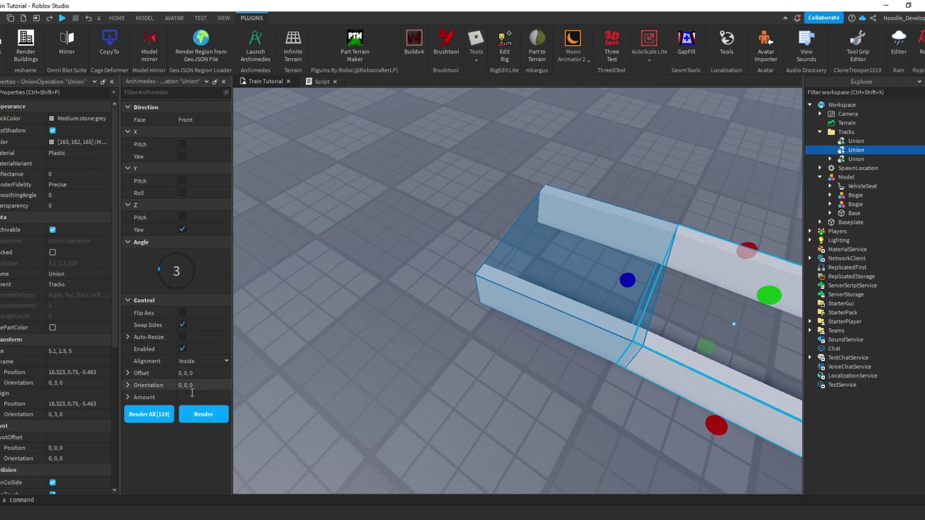
{"action": "left_click", "coordinate": [218, 416]}
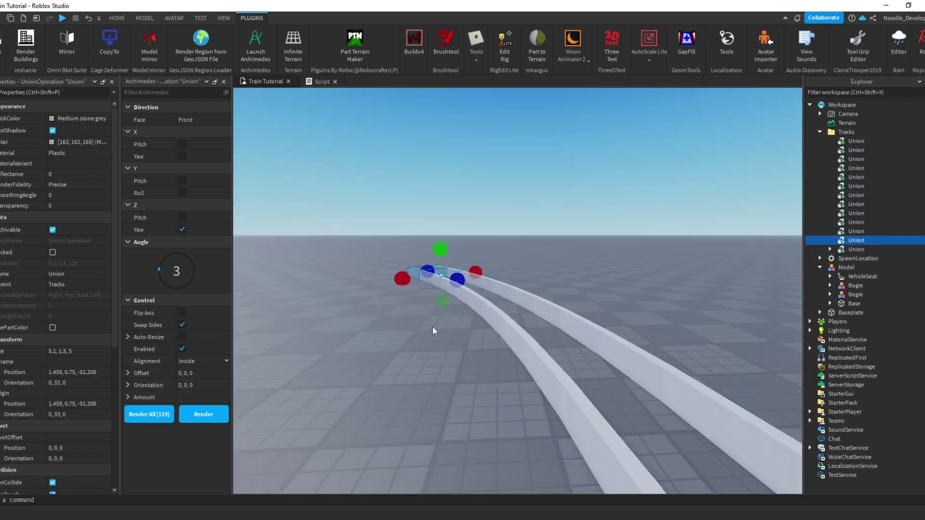
{"action": "right_click_drag", "start_coordinate": [432, 326], "coordinate": [429, 331]}
{"action": "key", "text": "w"}
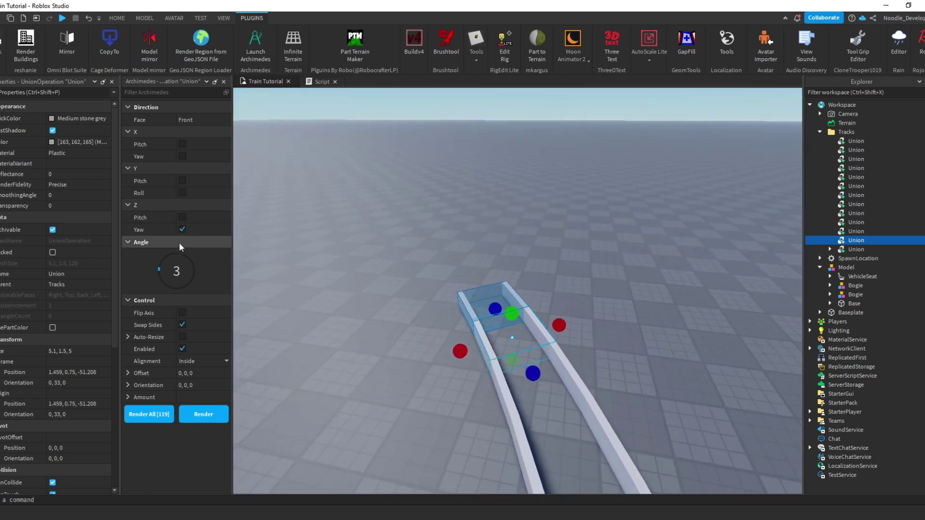
Turn Flip Axis on and render twelve more 5-stud track segments at an angle of 3 to bend the track the opposite way.
{"action": "double_click", "coordinate": [218, 417]}
{"action": "left_click", "coordinate": [219, 416]}
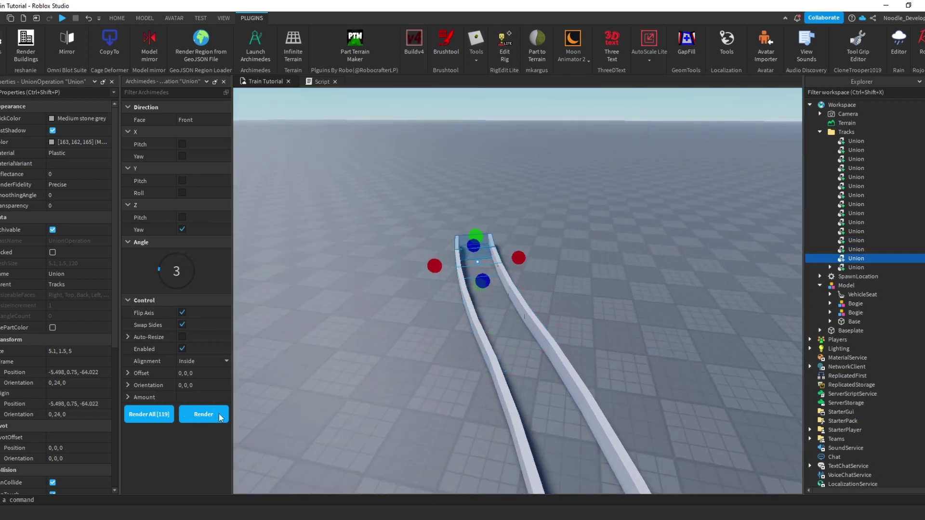
{"action": "double_click", "coordinate": [220, 414]}
{"action": "left_click", "coordinate": [220, 414]}
{"action": "left_click", "coordinate": [221, 414]}
{"action": "double_click", "coordinate": [221, 413]}
{"action": "left_click", "coordinate": [222, 413]}
{"action": "left_click", "coordinate": [221, 413]}
{"action": "left_click", "coordinate": [223, 416]}
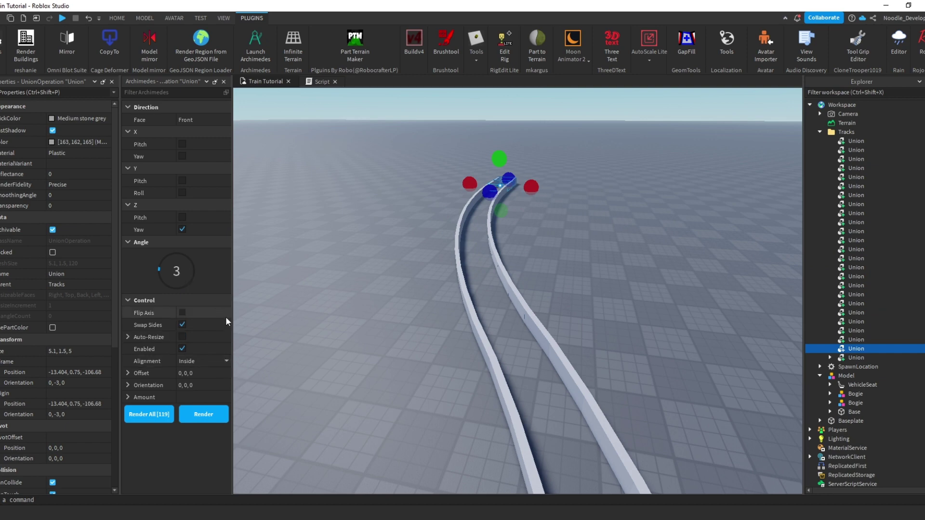
Turn Flip Axis off and render six more track segments at an angle of 3 to reverse the bend.
{"action": "left_click", "coordinate": [215, 416]}
{"action": "left_click", "coordinate": [215, 415]}
{"action": "left_click", "coordinate": [216, 415]}
{"action": "left_click", "coordinate": [215, 416]}
{"action": "left_click", "coordinate": [215, 415]}
{"action": "left_click", "coordinate": [216, 415]}
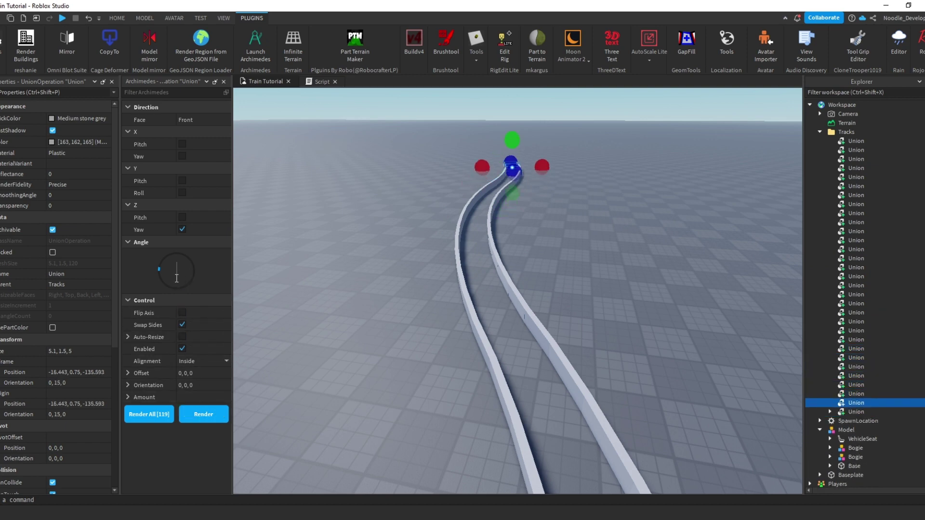
Set the angle to 0, render six straight track segments, and stretch the last one into a long straight.
{"action": "left_click", "coordinate": [209, 414]}
{"action": "left_click", "coordinate": [209, 414]}
{"action": "left_click", "coordinate": [209, 413]}
{"action": "left_click", "coordinate": [209, 413]}
{"action": "left_click", "coordinate": [209, 414]}
{"action": "left_click", "coordinate": [209, 414]}
{"action": "key", "text": "f"}
{"action": "right_click_drag", "start_coordinate": [565, 331], "coordinate": [567, 332]}
{"action": "left_click_drag", "start_coordinate": [432, 250], "coordinate": [427, 226]}
{"action": "right_click_drag", "start_coordinate": [427, 226], "coordinate": [427, 226]}
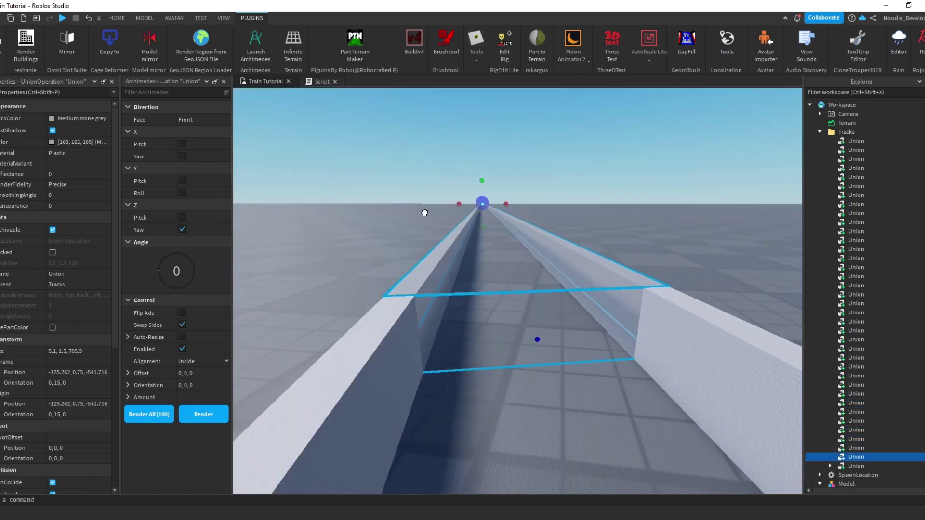
{"action": "left_click_drag", "start_coordinate": [451, 234], "coordinate": [450, 228]}
Deselect the new track segment and close the Archimedes plugin panel.
{"action": "left_click", "coordinate": [646, 220]}
{"action": "key", "text": "w"}
{"action": "right_click_drag", "start_coordinate": [654, 225], "coordinate": [655, 226]}
{"action": "key", "text": "w"}
{"action": "right_click_drag", "start_coordinate": [582, 227], "coordinate": [583, 227]}
{"action": "left_click", "coordinate": [117, 18]}
{"action": "left_click", "coordinate": [224, 81]}
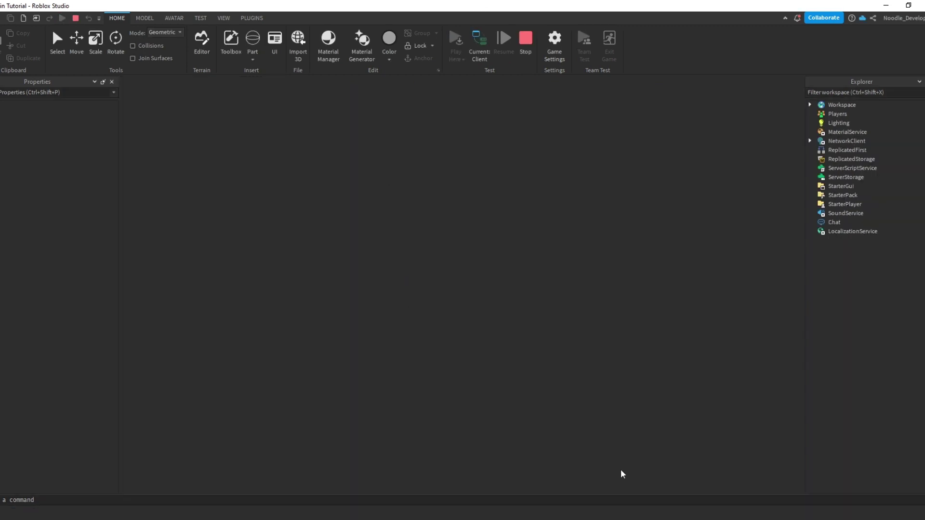
Play-test the train by driving it from the vehicle seat onto the new curved track, and stop the test.
{"action": "double_click", "coordinate": [352, 4]}
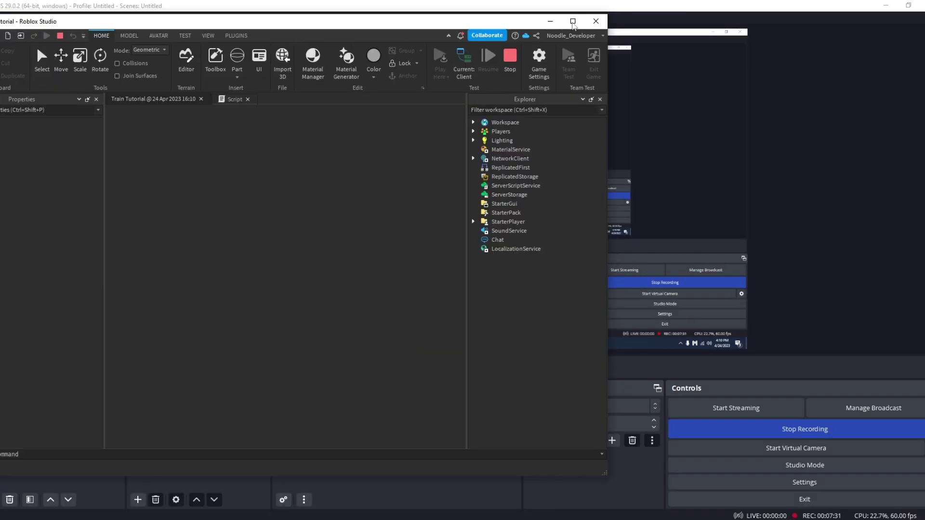
{"action": "left_click", "coordinate": [573, 21]}
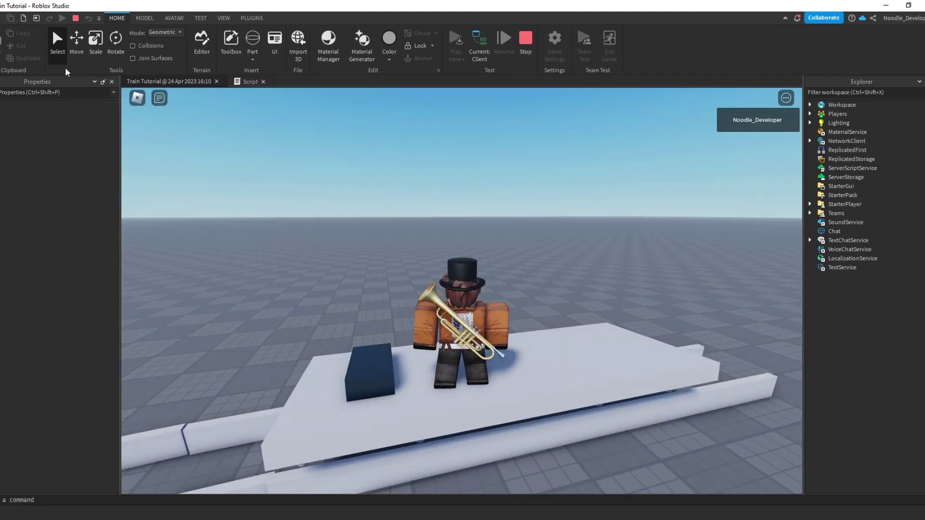
{"action": "right_click_drag", "start_coordinate": [386, 174], "coordinate": [512, 219]}
{"action": "key", "text": "w"}
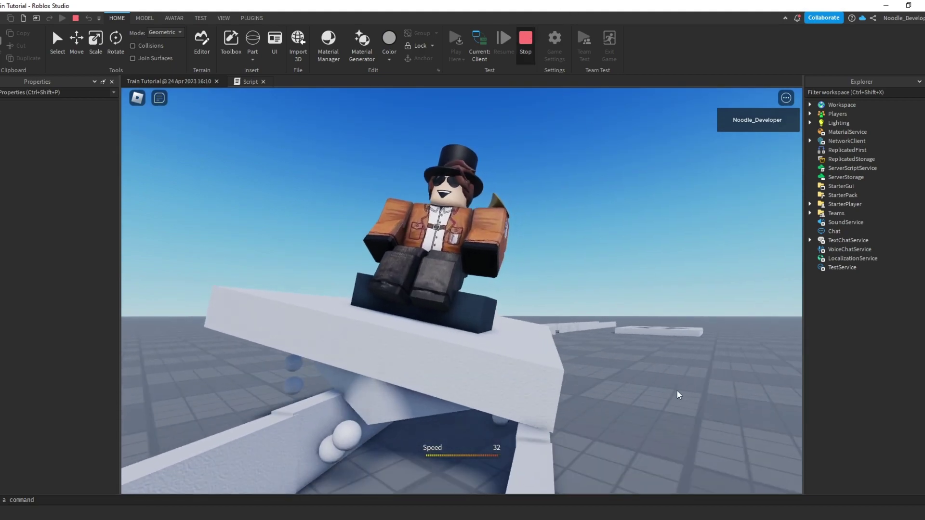
{"action": "key", "text": "shift+F5"}
Examine the train's position on the rails and the full run of curved track from above.
{"action": "right_click_drag", "start_coordinate": [665, 387], "coordinate": [597, 334]}
{"action": "scroll", "coordinate": [597, 334], "scroll_direction": "down", "scroll_amount": 6}
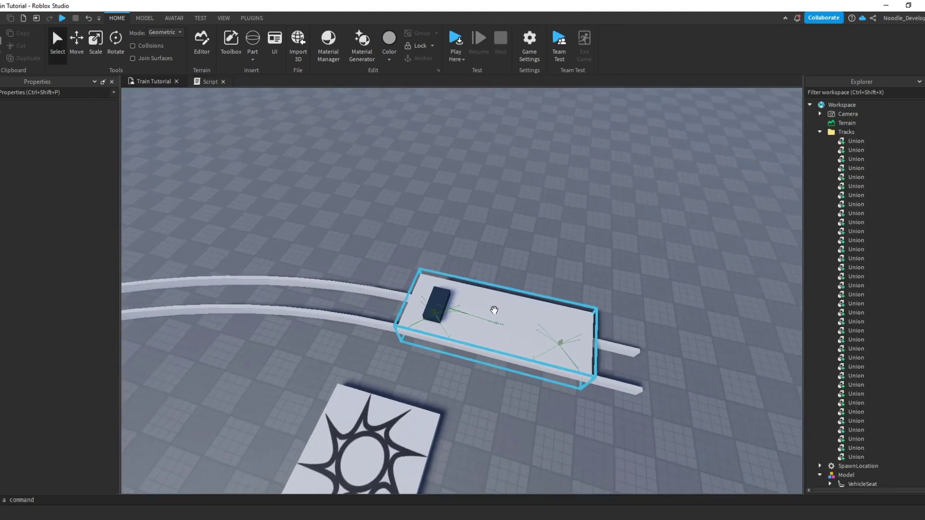
{"action": "scroll", "coordinate": [494, 309], "scroll_direction": "down", "scroll_amount": 5}
{"action": "key", "text": "ctrl+2"}
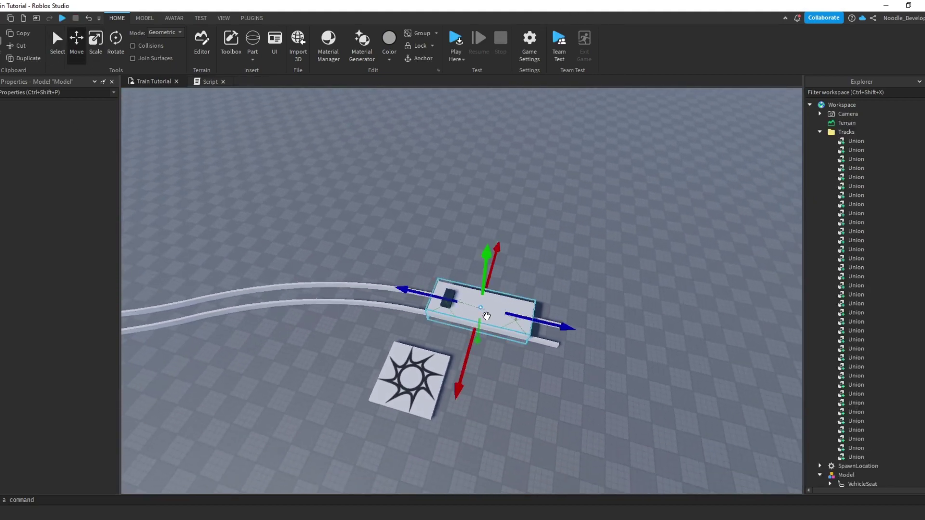
{"action": "left_click", "coordinate": [484, 325]}
{"action": "mouse_move", "coordinate": [484, 325]}
{"action": "left_mouse_down"}
{"action": "mouse_move", "coordinate": [479, 273]}
{"action": "mouse_move", "coordinate": [484, 309]}
{"action": "left_mouse_up"}
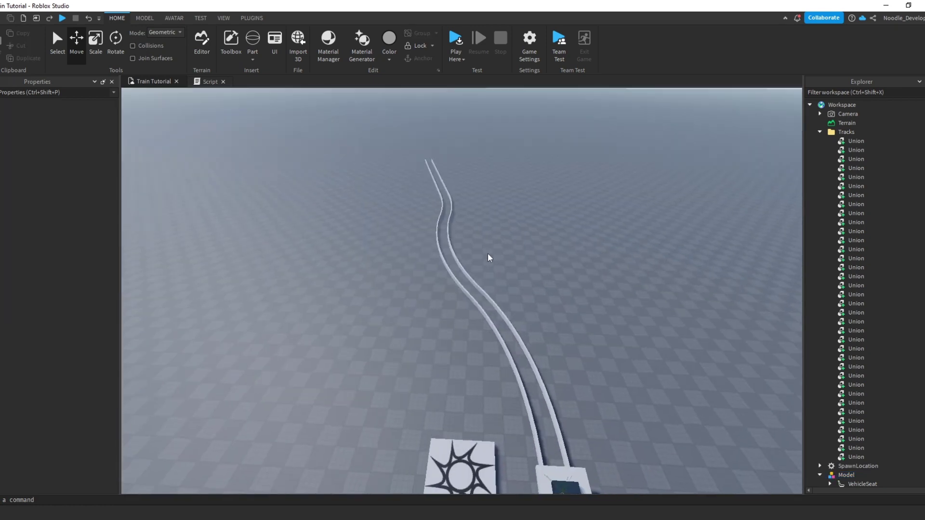
{"action": "key", "text": "s"}
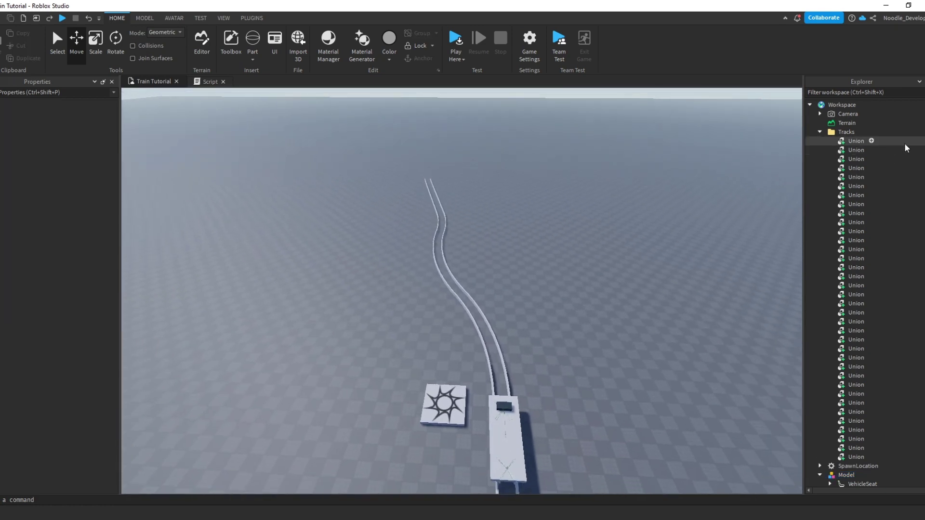
Select all the unions in the Tracks folder, turn on Anchored for them, and clear the selection.
{"action": "left_click_drag", "start_coordinate": [905, 144], "coordinate": [871, 409]}
{"action": "scroll", "coordinate": [894, 241], "scroll_direction": "up", "scroll_amount": 2}
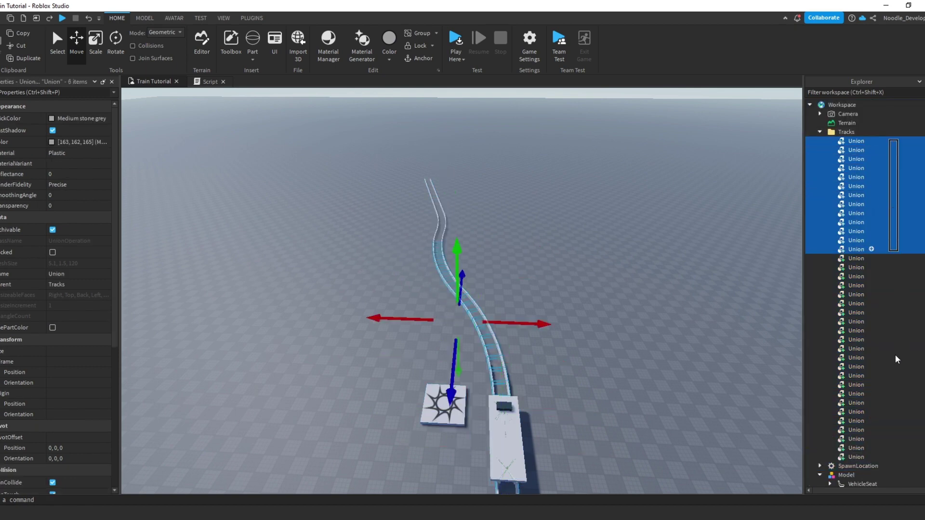
{"action": "left_click", "coordinate": [867, 466], "text": "ctrl"}
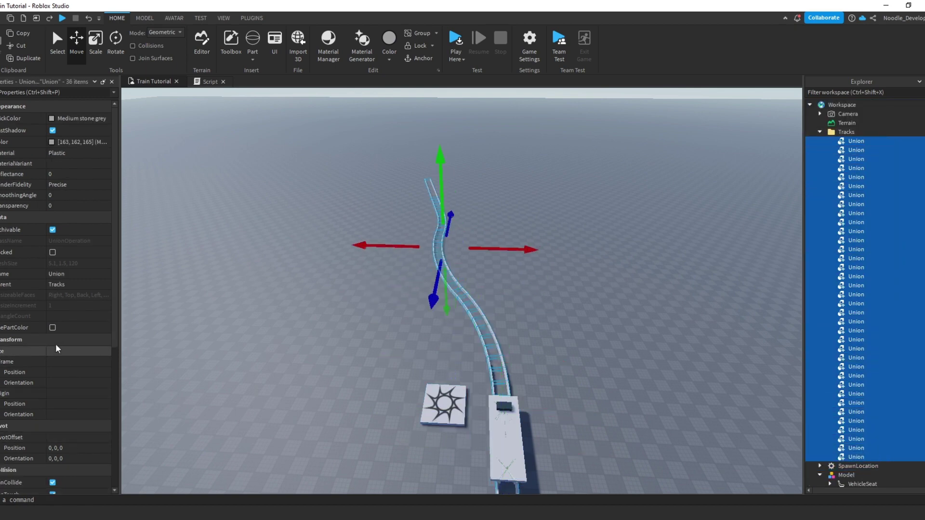
{"action": "scroll", "coordinate": [57, 348], "scroll_direction": "down", "scroll_amount": 4}
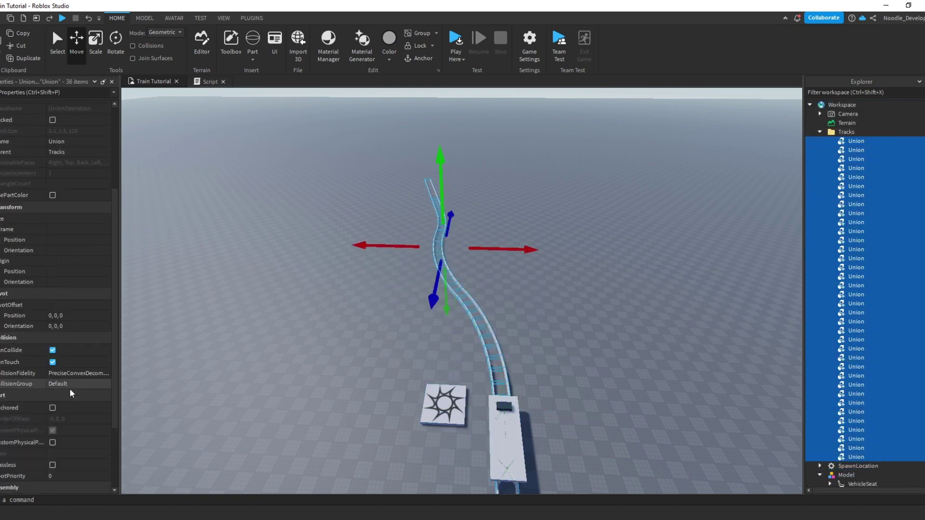
{"action": "left_click", "coordinate": [52, 408]}
{"action": "left_click", "coordinate": [563, 346]}
Play-test the train along the anchored curves from the vehicle seat, and stop the test.
{"action": "right_click_drag", "start_coordinate": [564, 345], "coordinate": [570, 351]}
{"action": "key", "text": "w"}
{"action": "key", "text": "F5"}
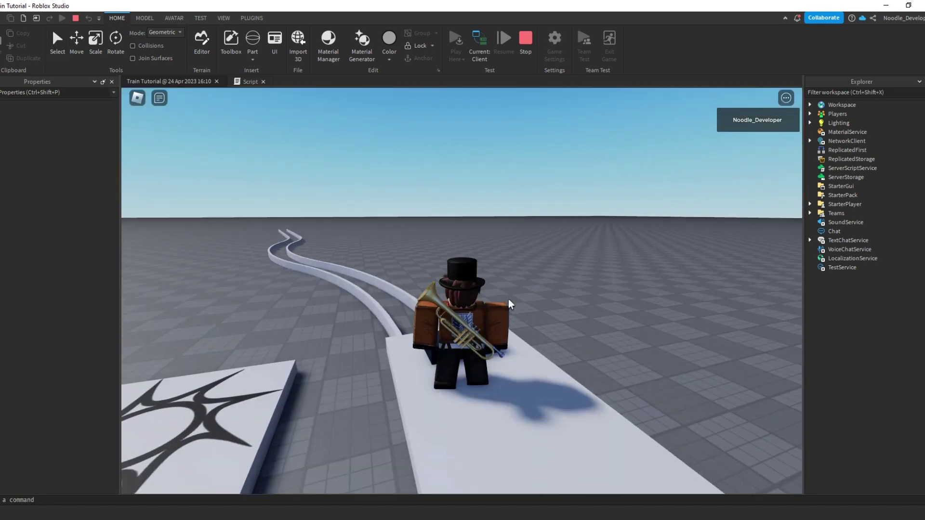
{"action": "key", "text": "w"}
{"action": "right_click_drag", "start_coordinate": [524, 303], "coordinate": [525, 302]}
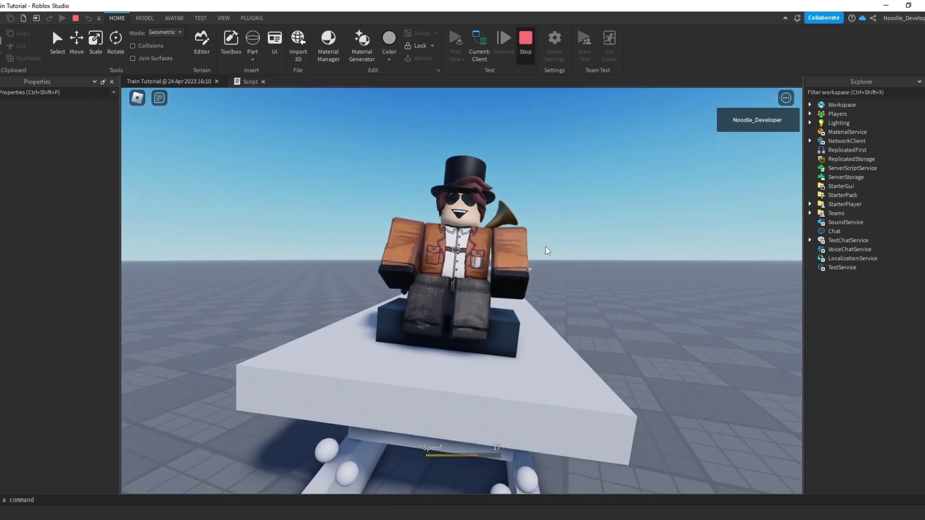
{"action": "key", "text": "shift+F5"}
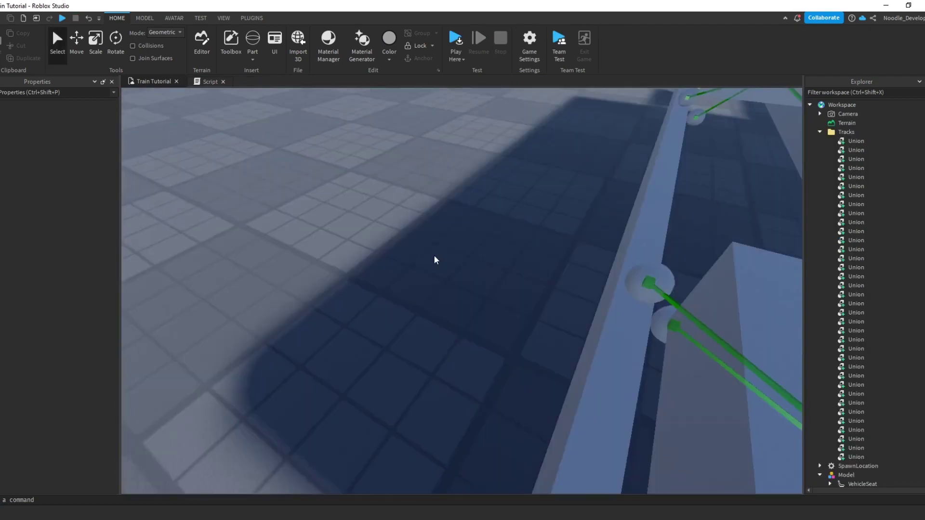
Select the eight wheel spheres along one side of both bogies.
{"action": "right_click_drag", "start_coordinate": [435, 257], "coordinate": [432, 265]}
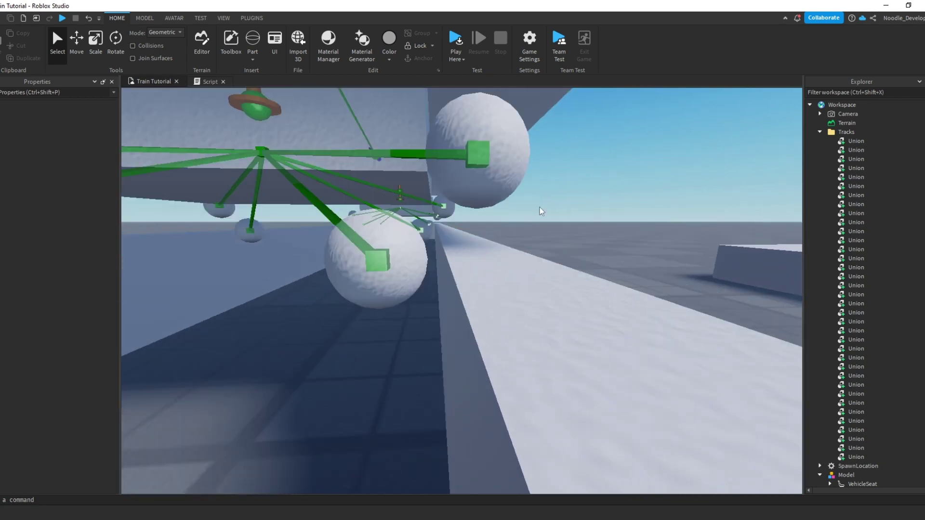
{"action": "left_click", "coordinate": [496, 169]}
{"action": "left_click", "coordinate": [407, 250], "text": "ctrl"}
{"action": "key", "text": "w"}
{"action": "right_click_drag", "start_coordinate": [424, 250], "coordinate": [421, 223]}
{"action": "key", "text": "s"}
{"action": "left_click", "coordinate": [412, 222], "text": "ctrl"}
{"action": "key", "text": "d"}
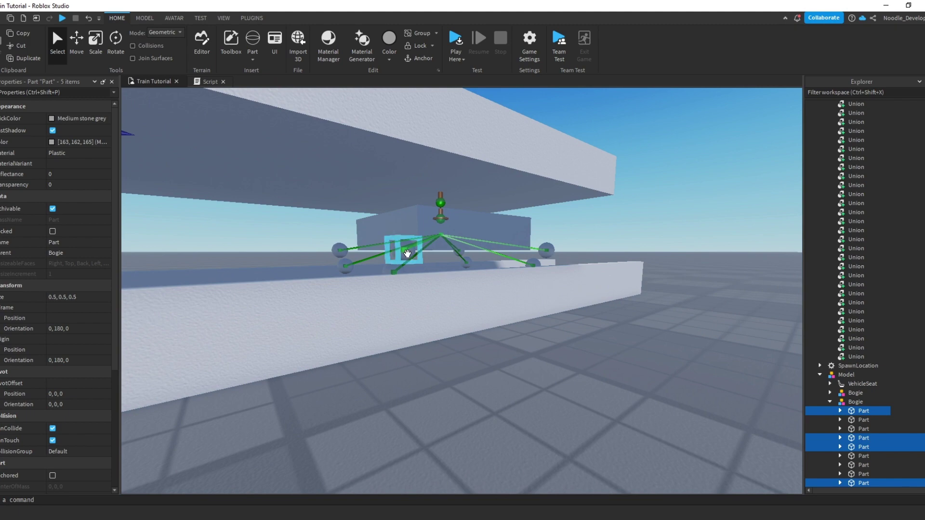
{"action": "left_click", "coordinate": [407, 254], "text": "ctrl"}
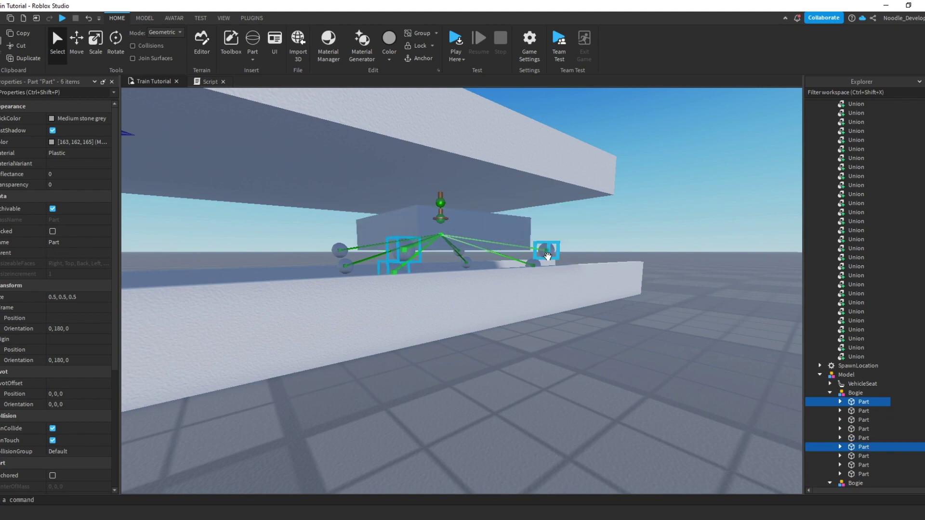
{"action": "left_click", "coordinate": [533, 262], "text": "ctrl"}
{"action": "key", "text": "a"}
{"action": "right_click_drag", "start_coordinate": [532, 263], "coordinate": [463, 265]}
Nudge the eight selected wheels sideways with the Move tool and inspect their clearance from the rail.
{"action": "key", "text": "ctrl+2"}
{"action": "key", "text": "a"}
{"action": "scroll", "coordinate": [429, 256], "scroll_direction": "up", "scroll_amount": 3}
{"action": "scroll", "coordinate": [429, 257], "scroll_direction": "down", "scroll_amount": 2}
{"action": "key", "text": "d"}
{"action": "key", "text": "a"}
{"action": "key", "text": "w"}
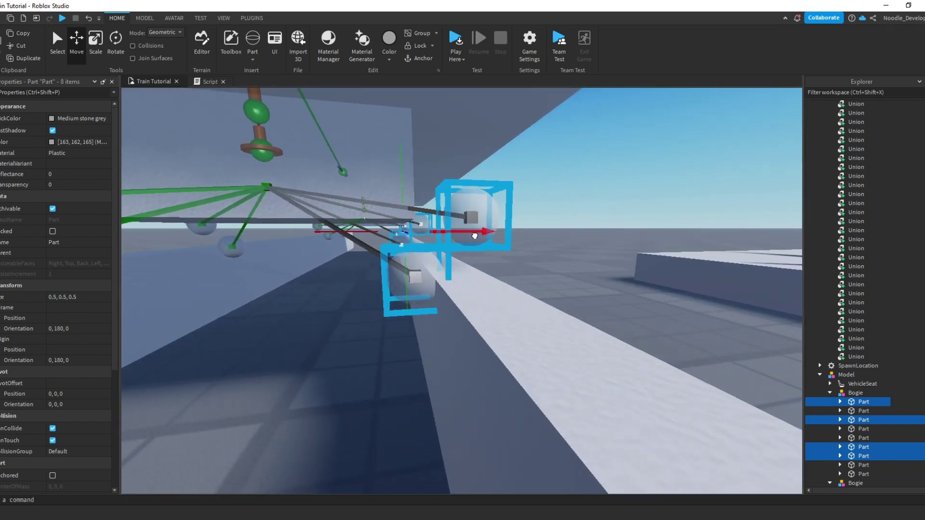
{"action": "left_click_drag", "start_coordinate": [472, 235], "coordinate": [475, 236]}
{"action": "key", "text": "d"}
{"action": "right_click_drag", "start_coordinate": [474, 236], "coordinate": [473, 236]}
{"action": "key", "text": "d"}
{"action": "key", "text": "w"}
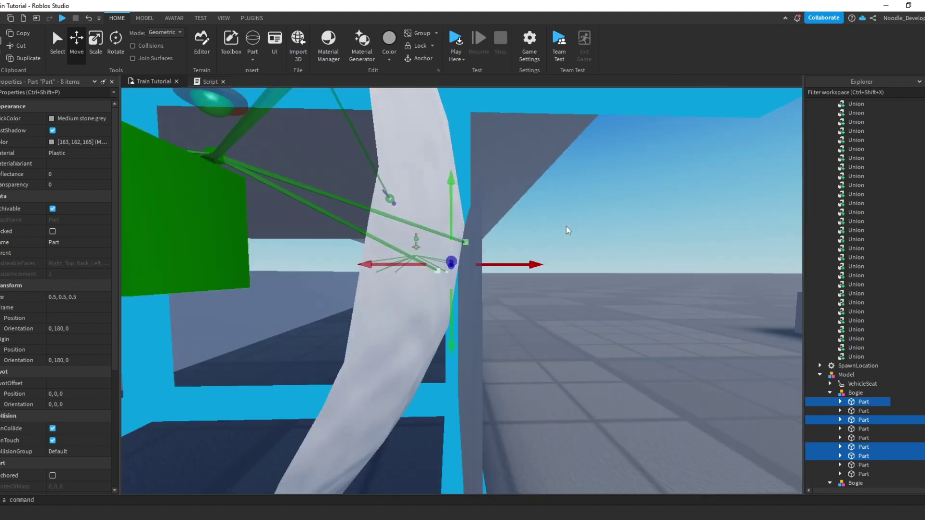
{"action": "key", "text": "e"}
{"action": "right_click_drag", "start_coordinate": [560, 231], "coordinate": [561, 230]}
{"action": "key", "text": "a"}
{"action": "key", "text": "q"}
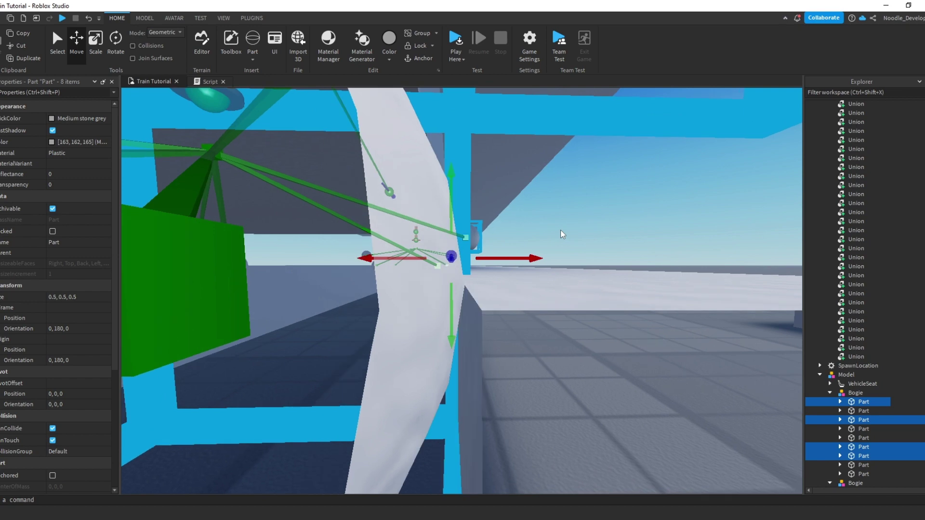
Set the move snap increment to 0.05 studs and fine-tune the selected wheels' sideways position against the rail.
{"action": "left_click", "coordinate": [144, 17]}
{"action": "double_click", "coordinate": [208, 50]}
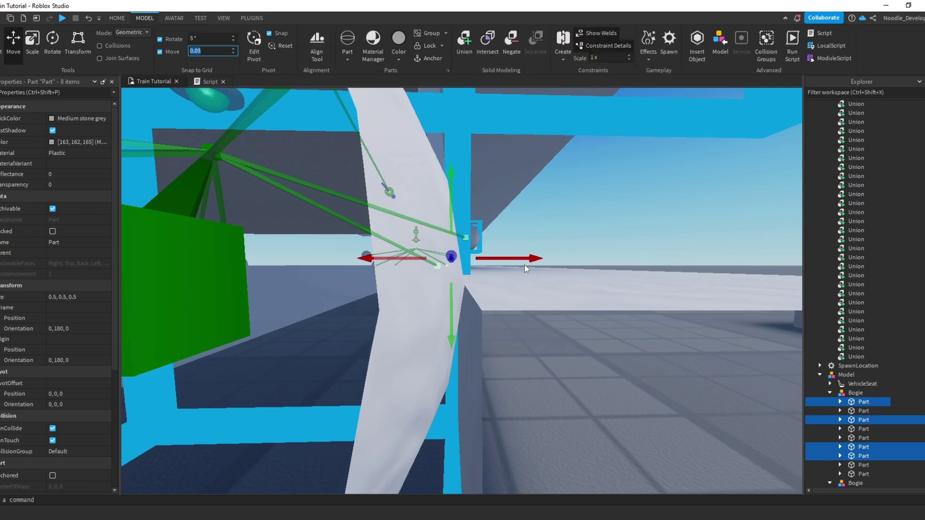
{"action": "left_click_drag", "start_coordinate": [525, 260], "coordinate": [523, 260]}
{"action": "key", "text": "s"}
{"action": "key", "text": "d"}
{"action": "right_click_drag", "start_coordinate": [541, 248], "coordinate": [540, 248]}
{"action": "key", "text": "a"}
{"action": "right_click_drag", "start_coordinate": [501, 280], "coordinate": [501, 280]}
{"action": "key", "text": "d"}
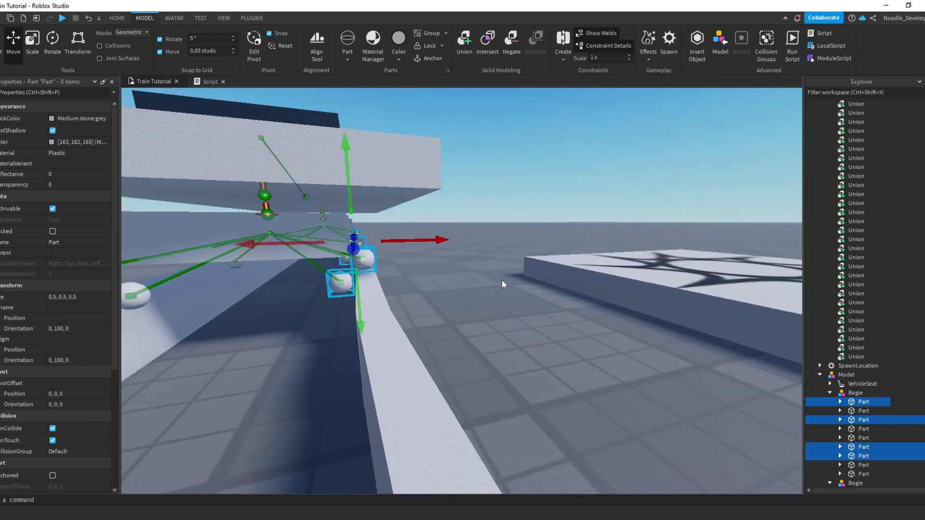
Select the straight track segment under the train and check its anchoring and how the wheels sit on it.
{"action": "left_click", "coordinate": [493, 222]}
{"action": "key", "text": "a"}
{"action": "left_click", "coordinate": [448, 281]}
{"action": "key", "text": "f"}
{"action": "right_click_drag", "start_coordinate": [445, 209], "coordinate": [445, 208]}
{"action": "key", "text": "w"}
{"action": "scroll", "coordinate": [73, 381], "scroll_direction": "down", "scroll_amount": 3}
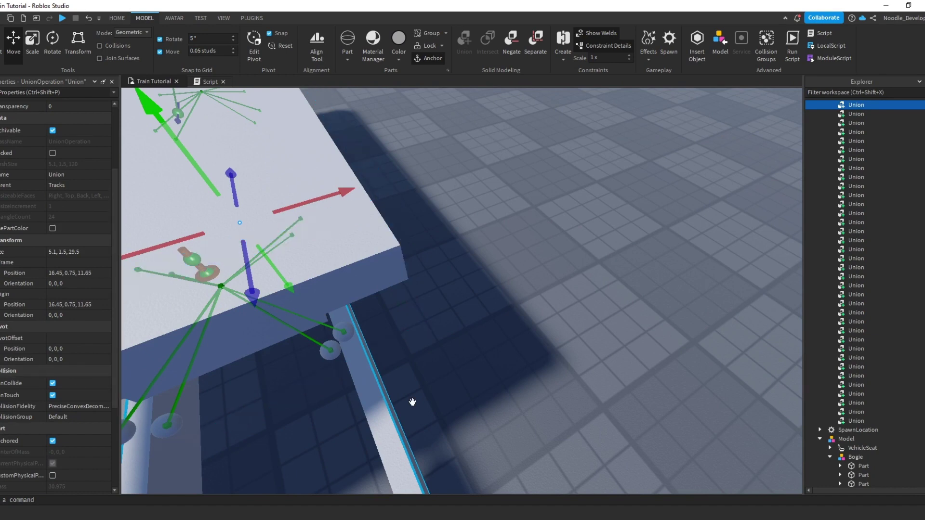
{"action": "left_click", "coordinate": [490, 398]}
{"action": "right_click_drag", "start_coordinate": [529, 394], "coordinate": [530, 393]}
{"action": "key", "text": "s"}
Play-test the train with the shifted wheels, view the bogie from below, and stop the test.
{"action": "left_click", "coordinate": [117, 18]}
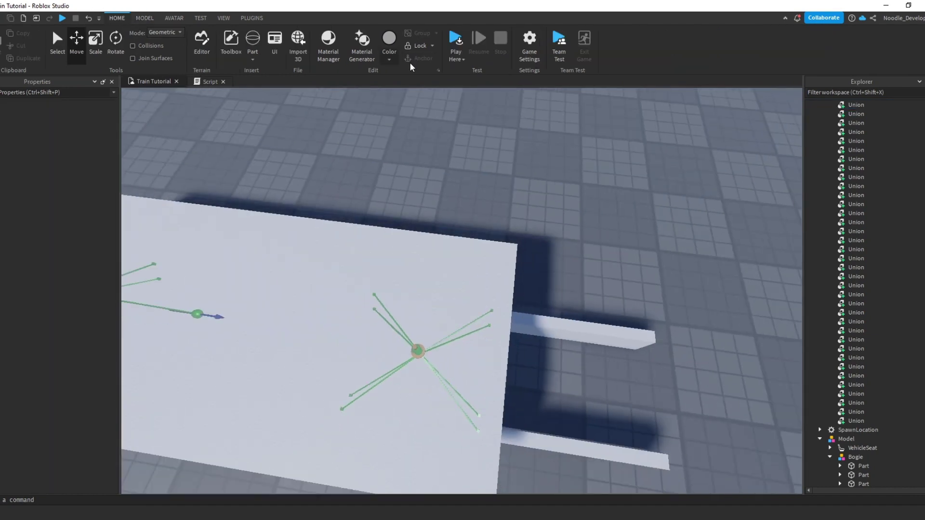
{"action": "left_click", "coordinate": [455, 40]}
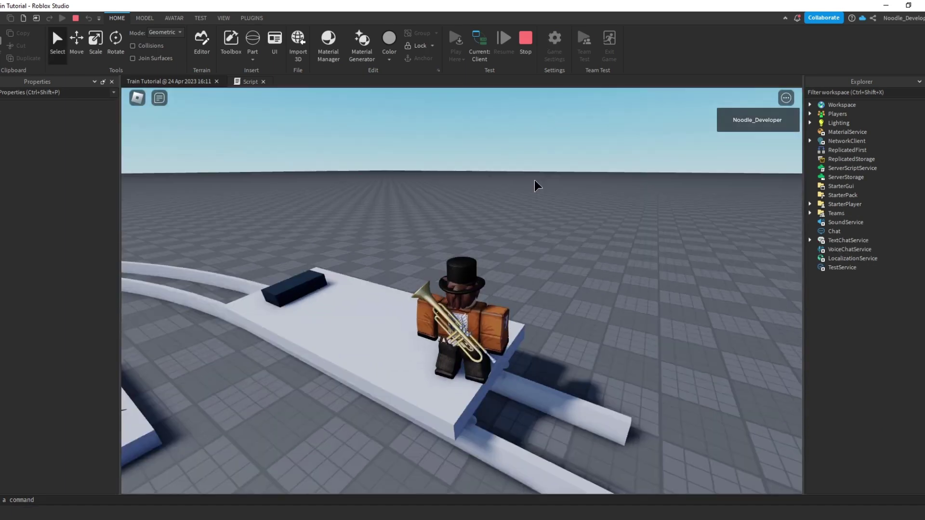
{"action": "key", "text": "w"}
{"action": "right_click_drag", "start_coordinate": [535, 181], "coordinate": [534, 181]}
{"action": "key", "text": "s"}
{"action": "key", "text": "space"}
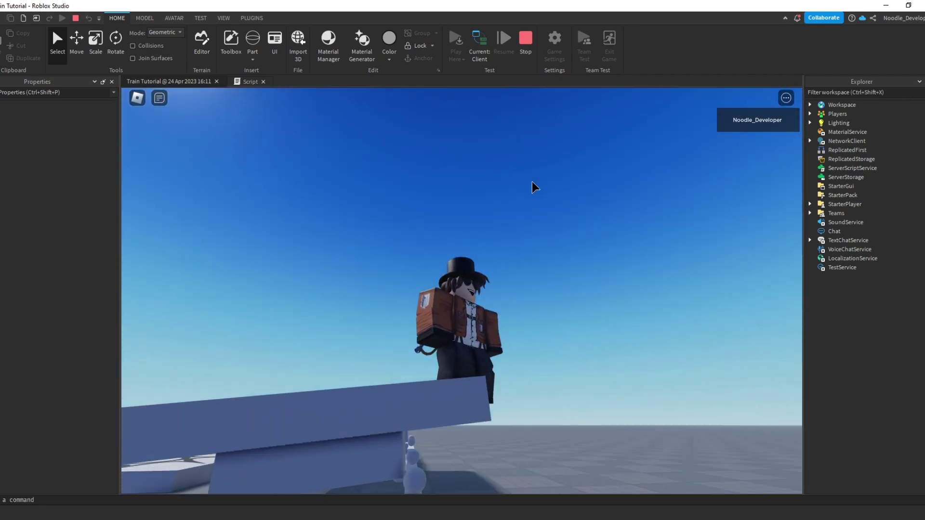
{"action": "key", "text": "shift+F5"}
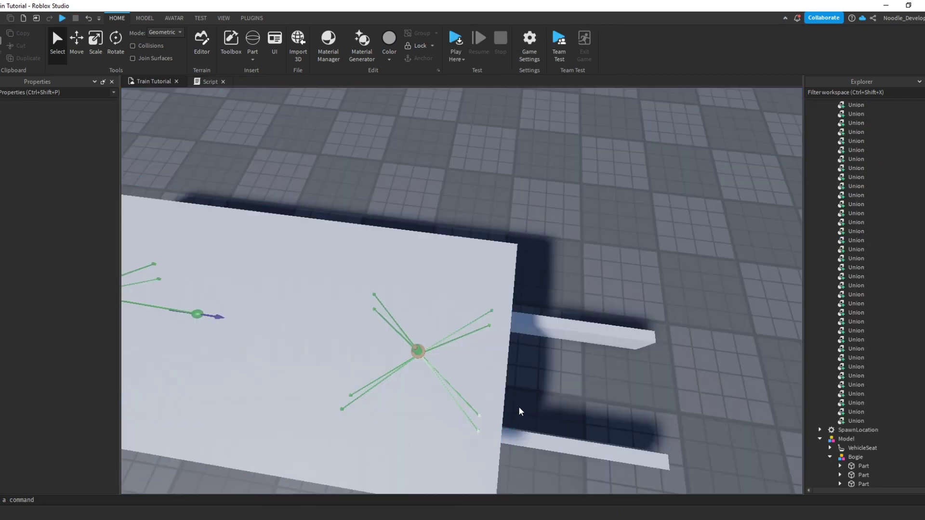
Select five wheels along one rail across both bogies, working from beneath the train deck.
{"action": "key", "text": "w"}
{"action": "right_click_drag", "start_coordinate": [529, 364], "coordinate": [528, 364]}
{"action": "scroll", "coordinate": [528, 367], "scroll_direction": "up", "scroll_amount": 6}
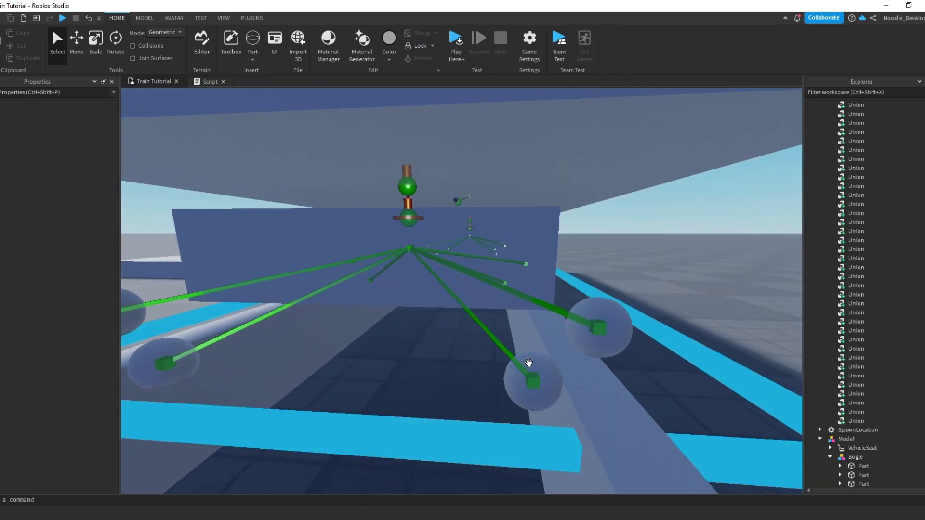
{"action": "left_click", "coordinate": [529, 368]}
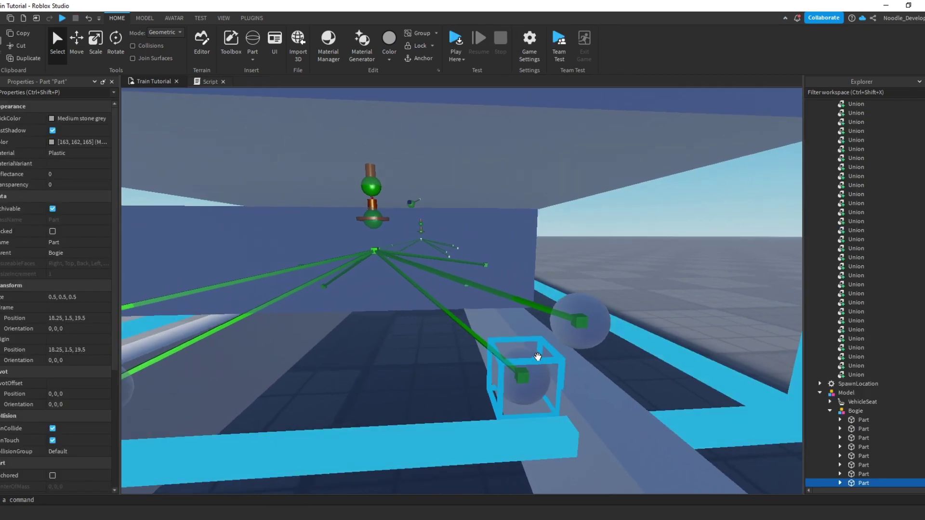
{"action": "scroll", "coordinate": [537, 356], "scroll_direction": "up", "scroll_amount": 3}
{"action": "scroll", "coordinate": [536, 353], "scroll_direction": "down", "scroll_amount": 2}
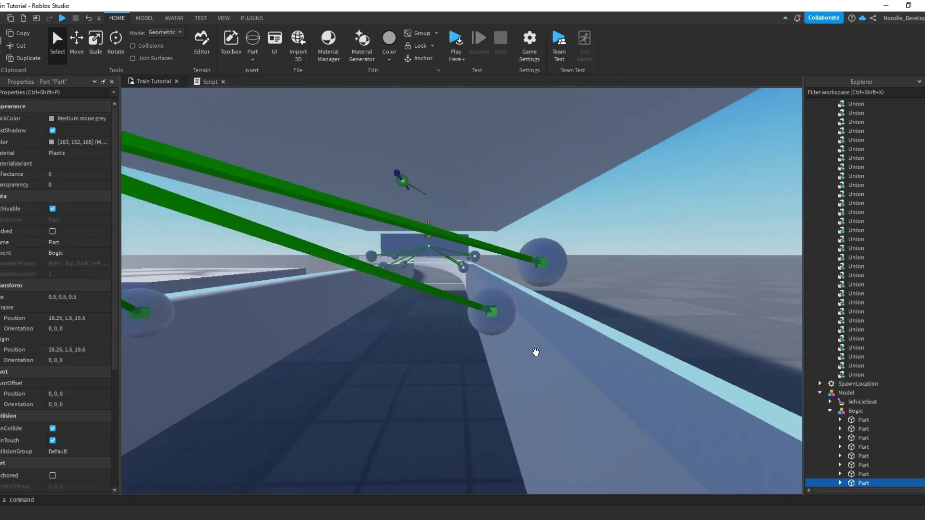
{"action": "left_click", "coordinate": [509, 319], "text": "ctrl"}
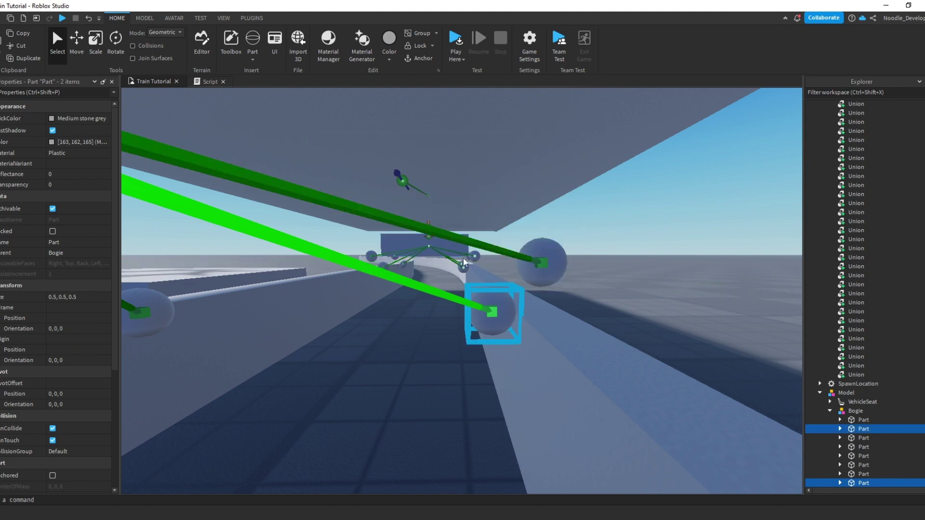
{"action": "left_click", "coordinate": [505, 268], "text": "ctrl"}
{"action": "left_click", "coordinate": [468, 264], "text": "ctrl"}
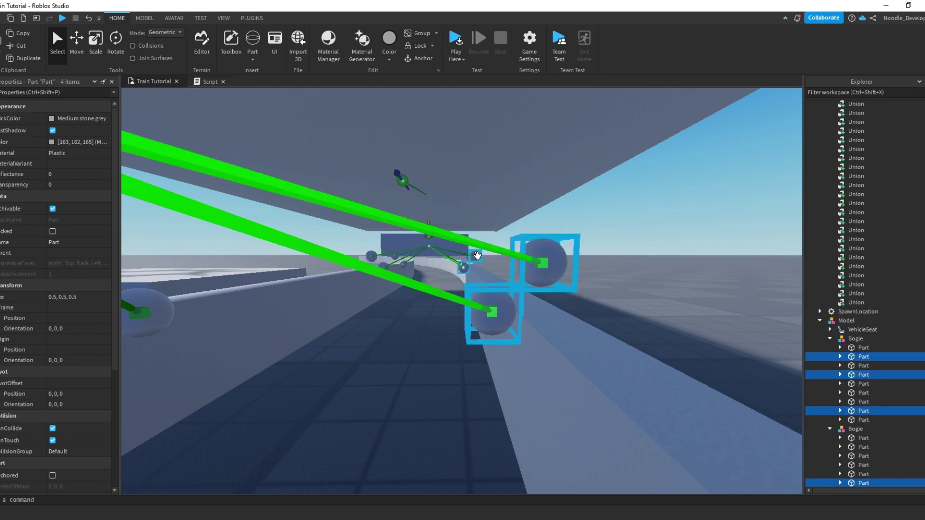
{"action": "left_click", "coordinate": [477, 256], "text": "ctrl"}
Add the remaining wheels on the same side to complete the eight-wheel selection and activate the Move tool.
{"action": "scroll", "coordinate": [479, 260], "scroll_direction": "up", "scroll_amount": 4}
{"action": "mouse_move", "coordinate": [478, 258]}
{"action": "right_mouse_down"}
{"action": "mouse_move", "coordinate": [490, 254]}
{"action": "mouse_move", "coordinate": [482, 254]}
{"action": "right_mouse_up"}
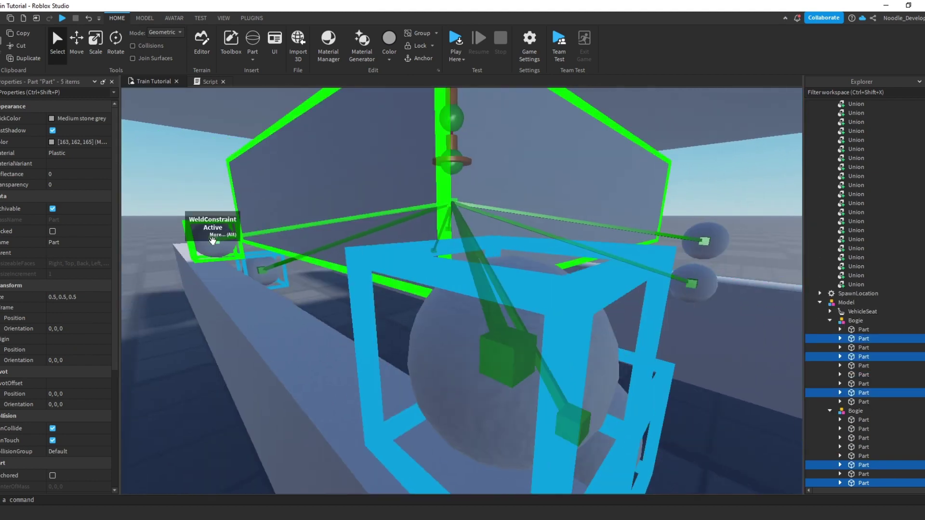
{"action": "left_click", "coordinate": [193, 236], "text": "ctrl"}
{"action": "right_click_drag", "start_coordinate": [270, 235], "coordinate": [262, 233]}
{"action": "scroll", "coordinate": [262, 233], "scroll_direction": "up", "scroll_amount": 3}
{"action": "left_click", "coordinate": [291, 236], "text": "ctrl"}
{"action": "left_click", "coordinate": [246, 186], "text": "ctrl"}
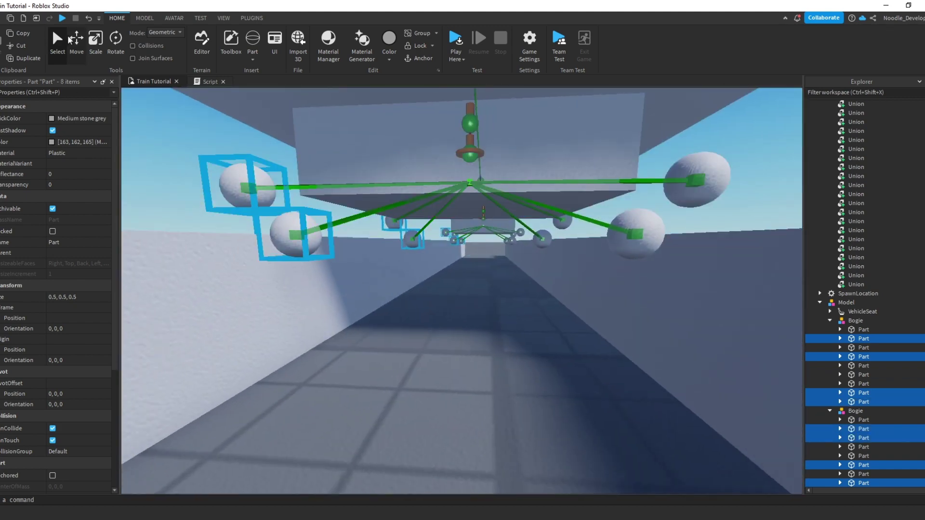
{"action": "left_click", "coordinate": [68, 37]}
{"action": "right_click_drag", "start_coordinate": [496, 248], "coordinate": [492, 192]}
{"action": "key", "text": "s"}
Play-test the train, seating the avatar in the vehicle seat and driving forward along the track.
{"action": "left_click", "coordinate": [456, 41]}
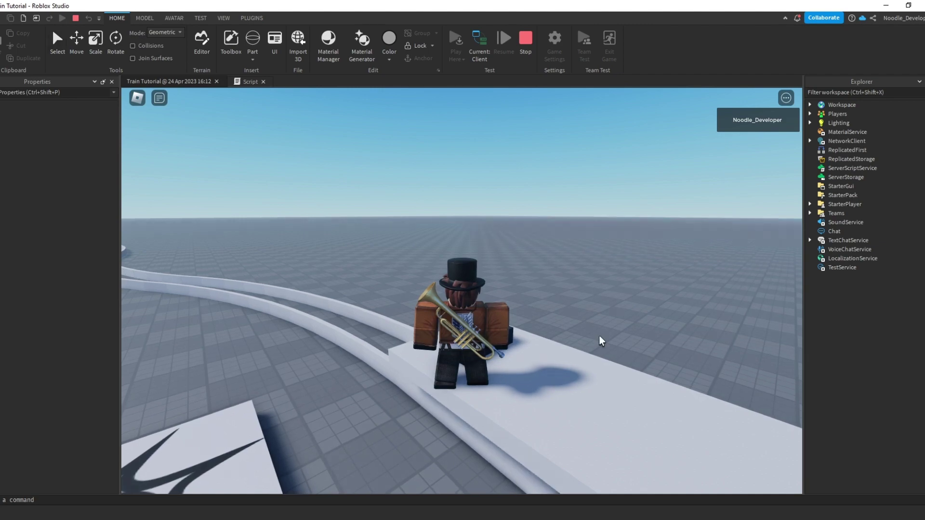
{"action": "key", "text": "w"}
{"action": "right_click_drag", "start_coordinate": [625, 344], "coordinate": [625, 344]}
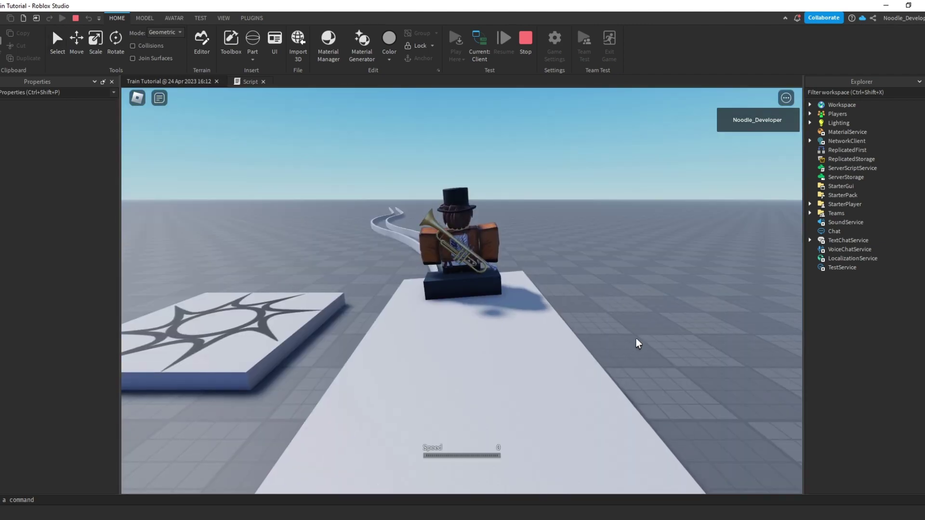
{"action": "key", "text": "w"}
{"action": "right_click_drag", "start_coordinate": [636, 338], "coordinate": [636, 339]}
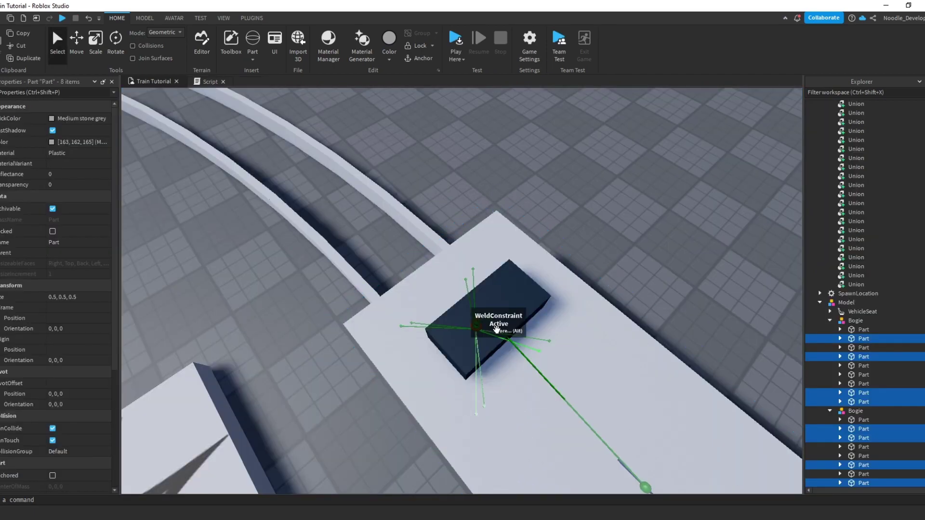
Select all 36 track unions in the Tracks folder and separate them into individual parts.
{"action": "right_click_drag", "start_coordinate": [452, 211], "coordinate": [510, 159]}
{"action": "scroll", "coordinate": [452, 209], "scroll_direction": "up", "scroll_amount": 2}
{"action": "left_click", "coordinate": [457, 204]}
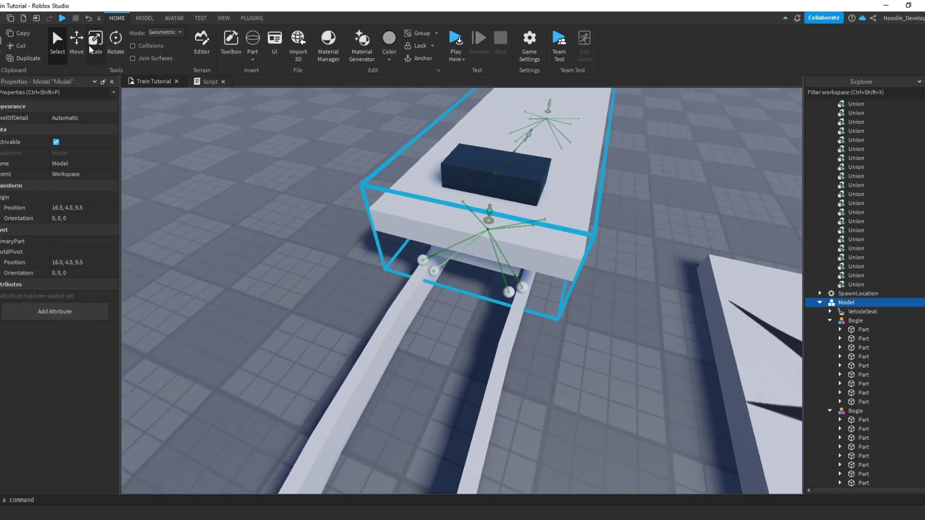
{"action": "right_click_drag", "start_coordinate": [418, 317], "coordinate": [418, 318]}
{"action": "left_click_drag", "start_coordinate": [909, 286], "coordinate": [869, 142]}
{"action": "left_click", "coordinate": [145, 18]}
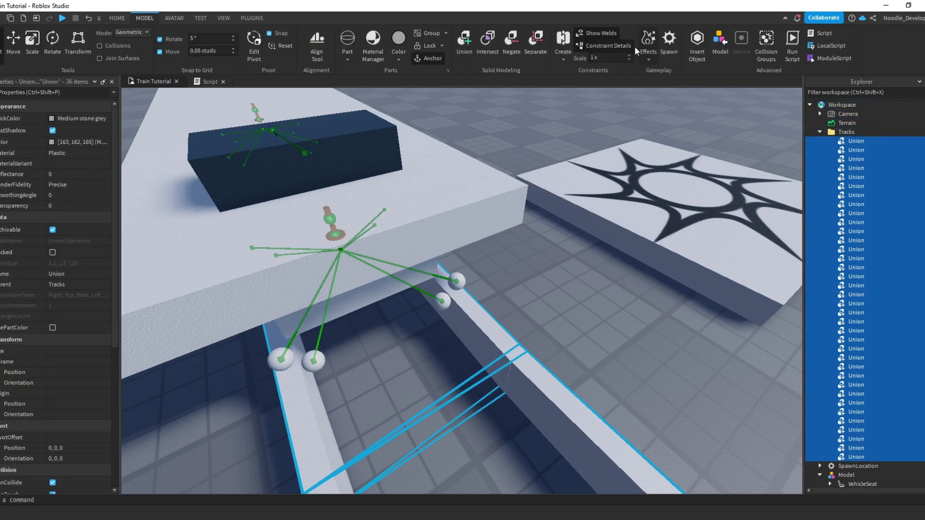
{"action": "left_click", "coordinate": [542, 53]}
{"action": "left_click", "coordinate": [537, 179]}
{"action": "mouse_move", "coordinate": [537, 180]}
{"action": "right_mouse_down"}
{"action": "mouse_move", "coordinate": [540, 188]}
{"action": "mouse_move", "coordinate": [527, 174]}
{"action": "right_mouse_up"}
Play-test the train on the separated track parts, drive it forward from the seat, and stop the test.
{"action": "right_click_drag", "start_coordinate": [447, 209], "coordinate": [449, 210]}
{"action": "left_click", "coordinate": [116, 18]}
{"action": "right_click_drag", "start_coordinate": [469, 162], "coordinate": [474, 166]}
{"action": "left_click", "coordinate": [457, 39]}
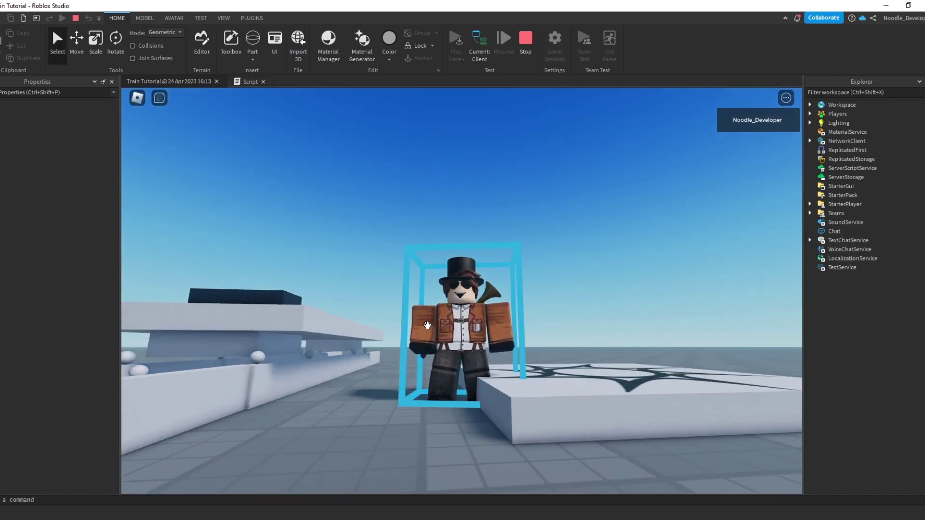
{"action": "right_click_drag", "start_coordinate": [428, 325], "coordinate": [427, 326]}
{"action": "key", "text": "space"}
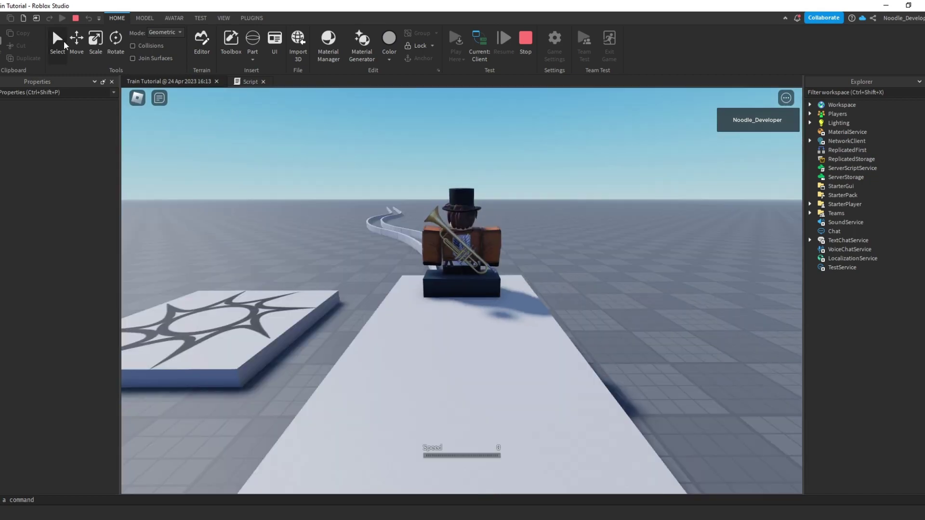
{"action": "left_click", "coordinate": [63, 42]}
{"action": "right_click_drag", "start_coordinate": [434, 247], "coordinate": [434, 247]}
{"action": "key", "text": "w"}
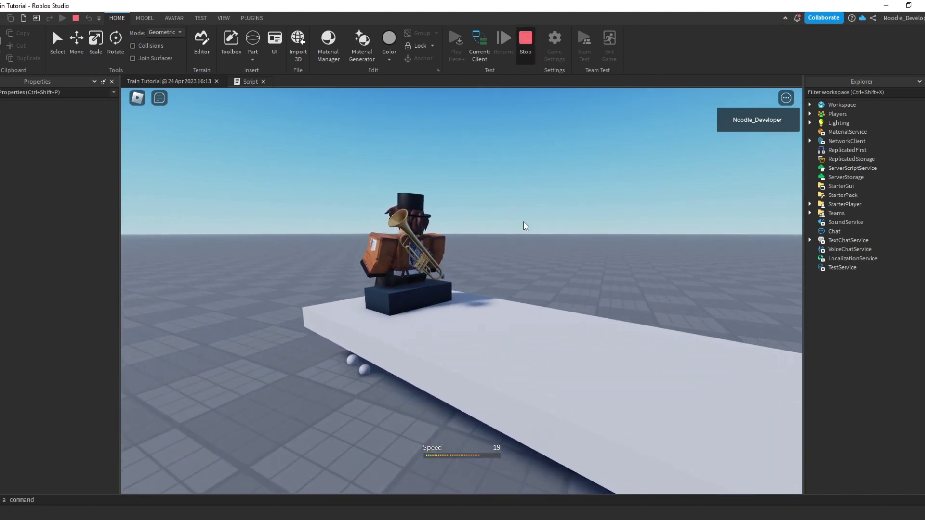
{"action": "key", "text": "shift+F5"}
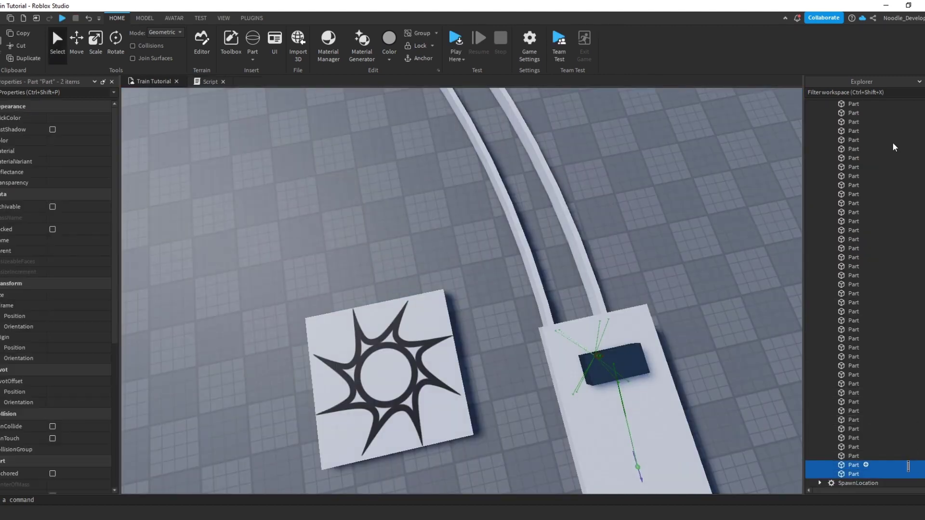
Select all 72 parts in the Tracks folder, anchor them, and clear the selection.
{"action": "key", "text": "ctrl+a"}
{"action": "left_click", "coordinate": [883, 123], "text": "ctrl"}
{"action": "left_click", "coordinate": [865, 132], "text": "ctrl"}
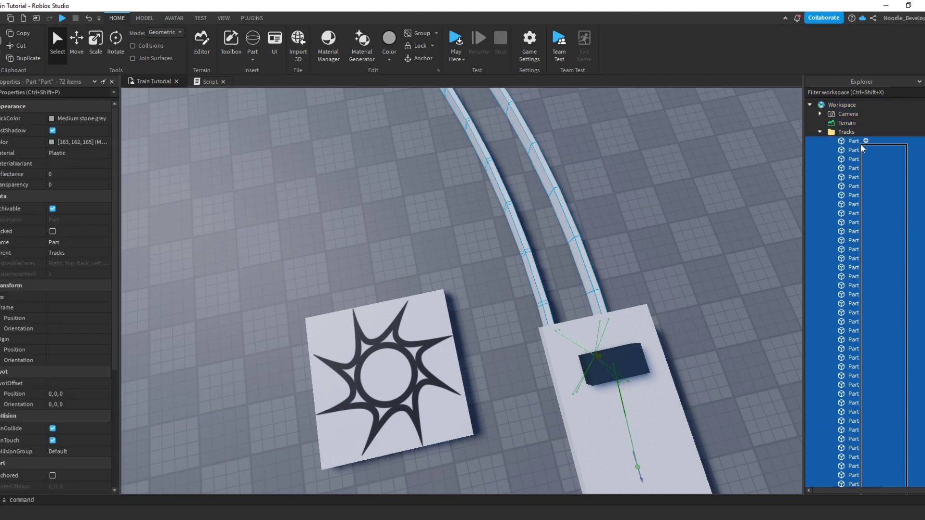
{"action": "left_click", "coordinate": [91, 477]}
{"action": "left_click", "coordinate": [367, 224]}
{"action": "key", "text": "d"}
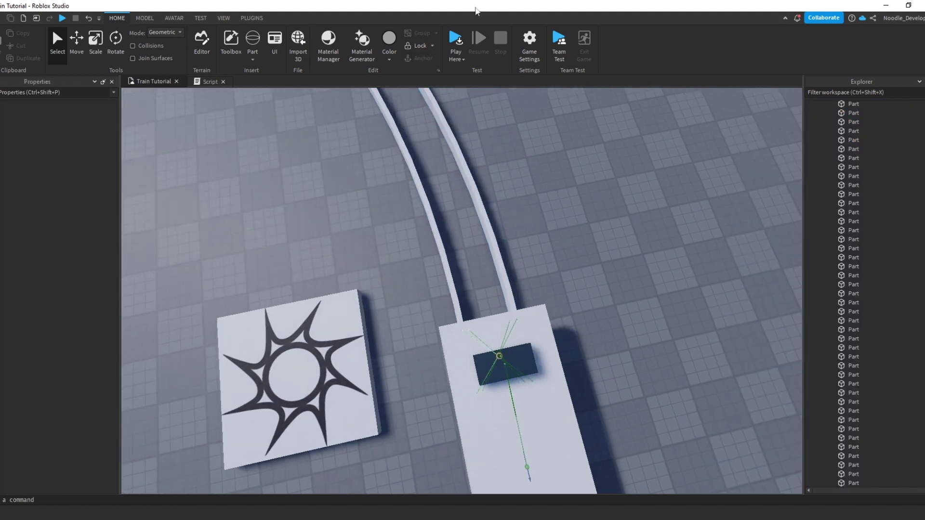
Play-test the train on the anchored rails, driving through the curves to the far straight, and end the test.
{"action": "left_click", "coordinate": [454, 47]}
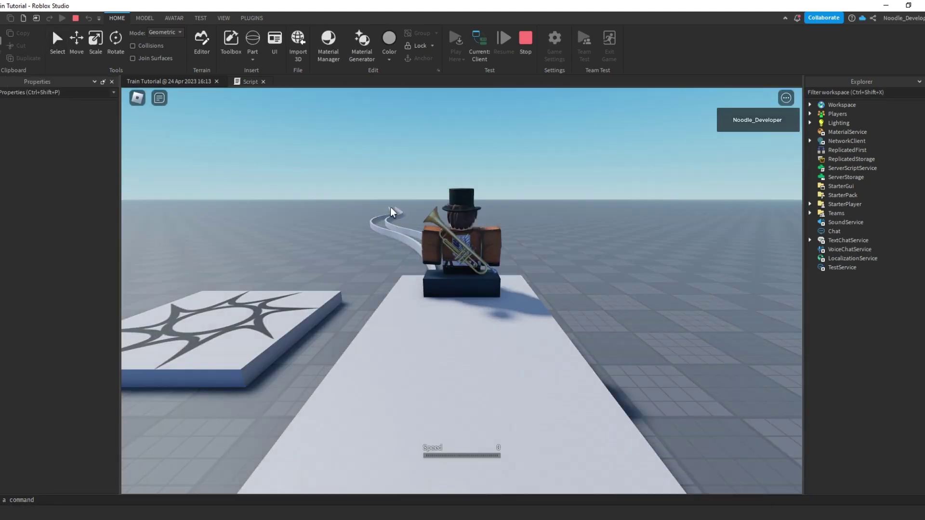
{"action": "key", "text": "w"}
{"action": "right_click_drag", "start_coordinate": [432, 215], "coordinate": [432, 216]}
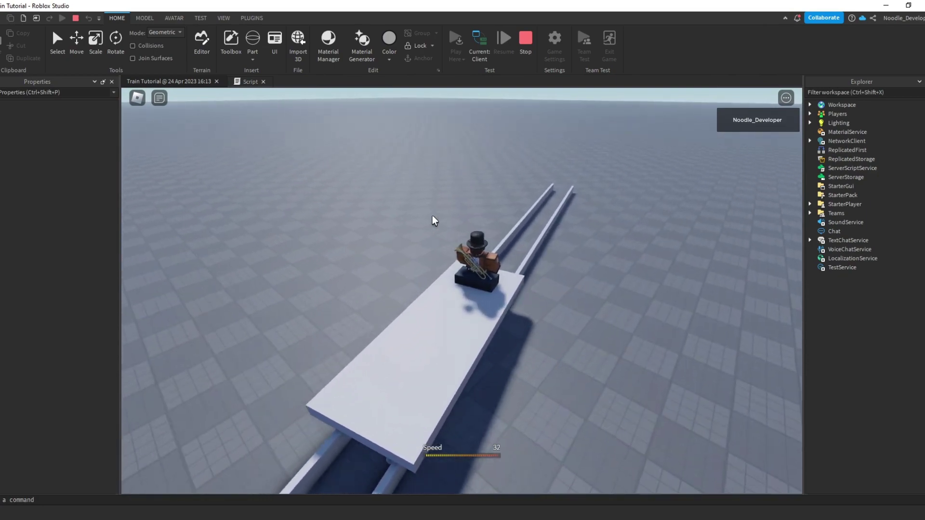
{"action": "right_click_drag", "start_coordinate": [433, 215], "coordinate": [433, 216]}
{"action": "right_click_drag", "start_coordinate": [464, 179], "coordinate": [464, 180]}
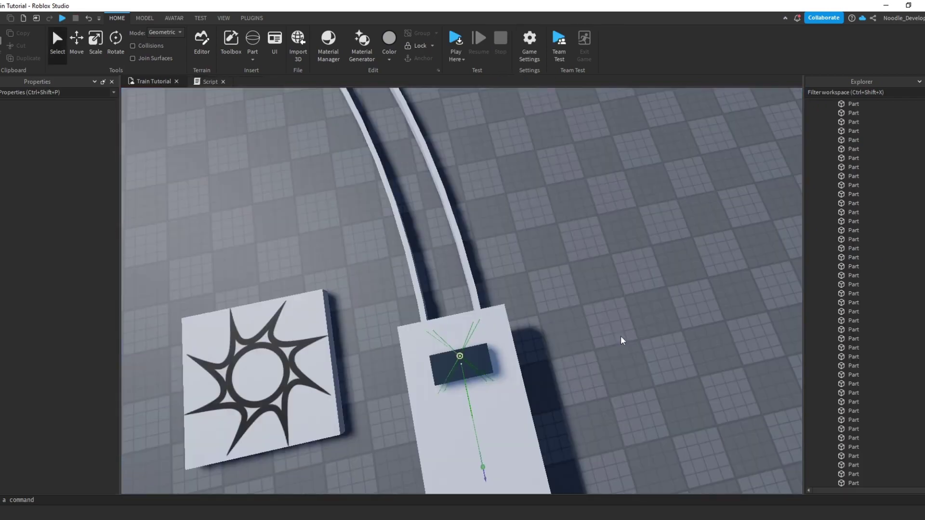
Select the two straight rail segments at the far end of the track and launch Archimedes.
{"action": "right_click_drag", "start_coordinate": [606, 332], "coordinate": [605, 332]}
{"action": "key", "text": "w"}
{"action": "right_click_drag", "start_coordinate": [518, 291], "coordinate": [517, 291]}
{"action": "key", "text": "w"}
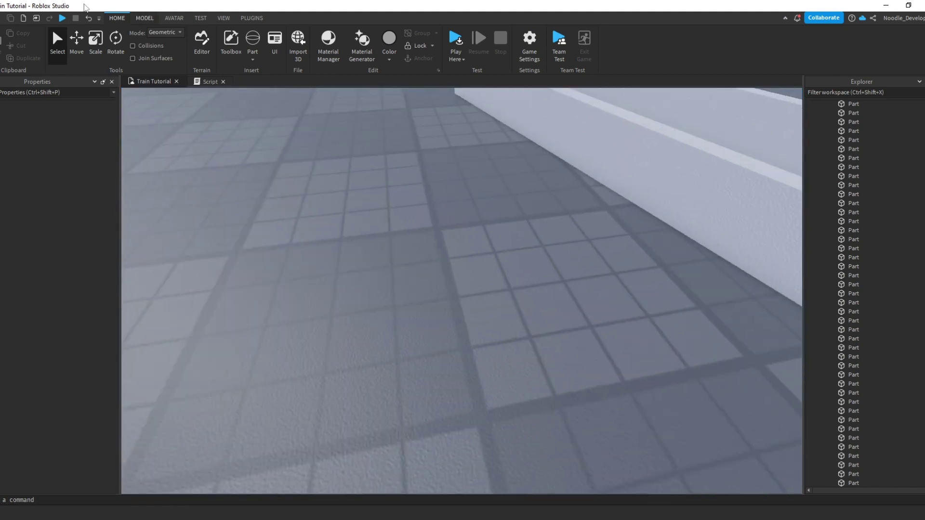
{"action": "right_click_drag", "start_coordinate": [440, 211], "coordinate": [441, 211]}
{"action": "scroll", "coordinate": [441, 211], "scroll_direction": "down", "scroll_amount": 3}
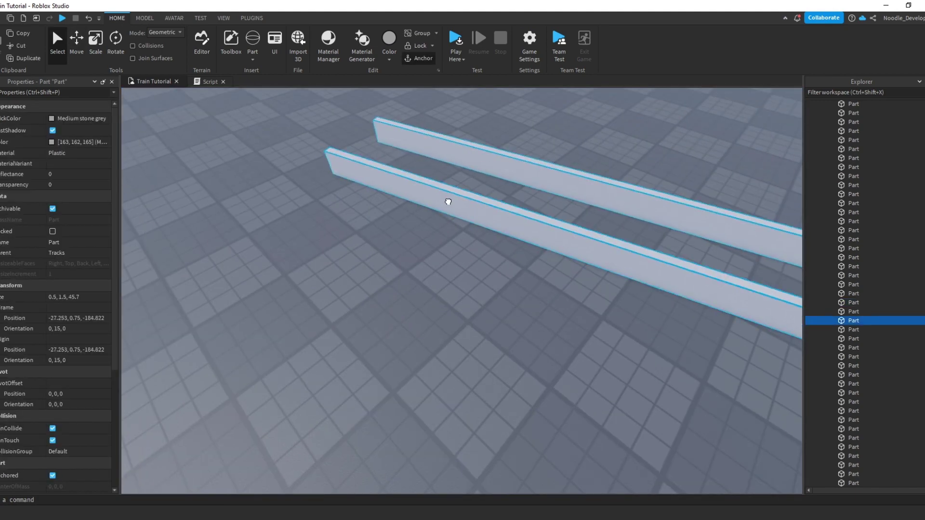
{"action": "scroll", "coordinate": [450, 197], "scroll_direction": "down", "scroll_amount": 10}
{"action": "left_click", "coordinate": [251, 18]}
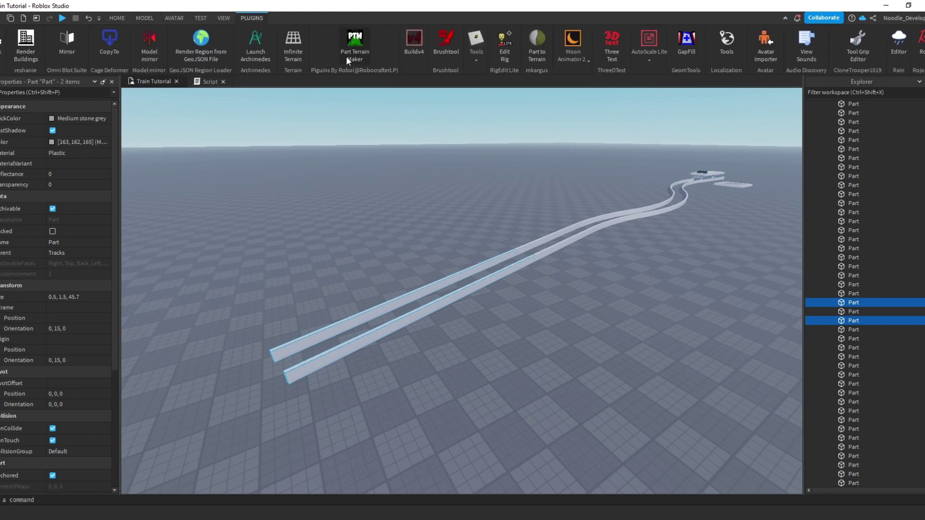
{"action": "left_click", "coordinate": [263, 44]}
Render successive rising segments for both rails in Archimedes with Z pitch, a 3° angle and Flip Axis, up to a 15° incline.
{"action": "key", "text": "w"}
{"action": "right_click_drag", "start_coordinate": [317, 296], "coordinate": [328, 299]}
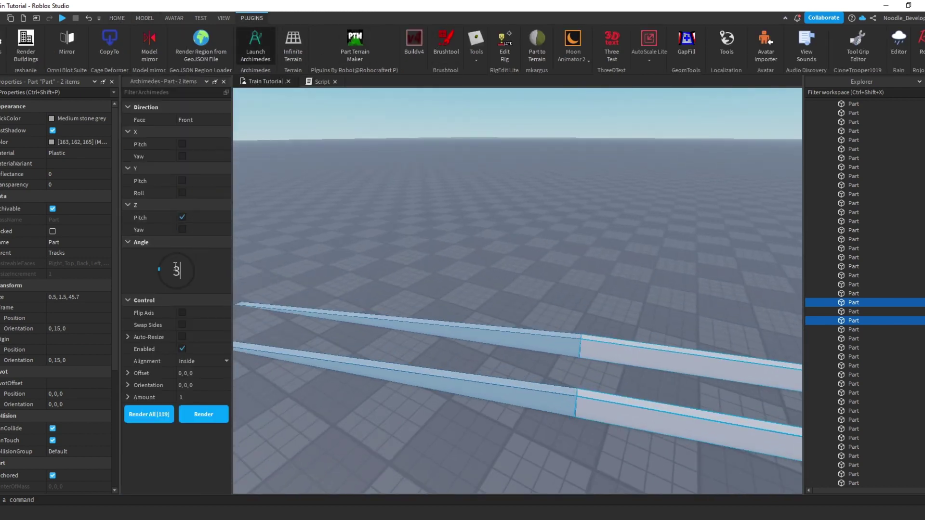
{"action": "left_click", "coordinate": [182, 313]}
{"action": "left_click", "coordinate": [223, 420]}
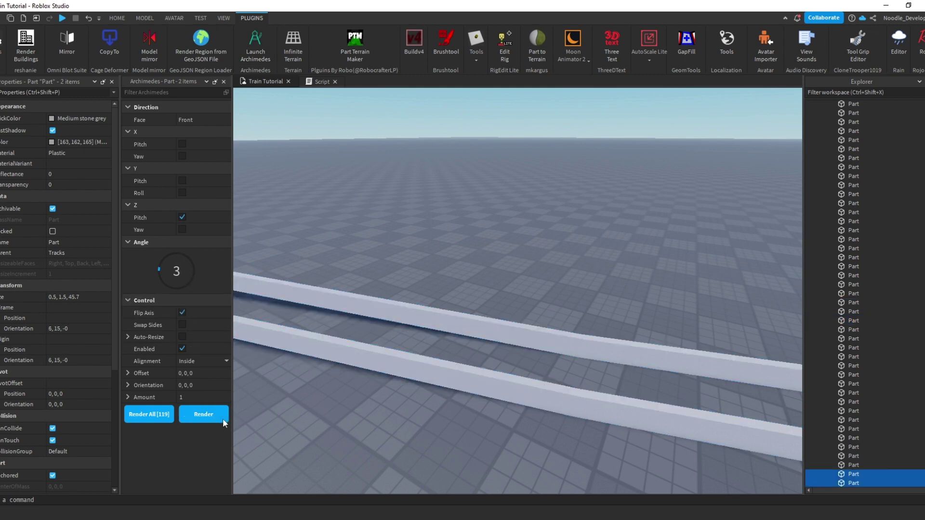
{"action": "left_click", "coordinate": [223, 419]}
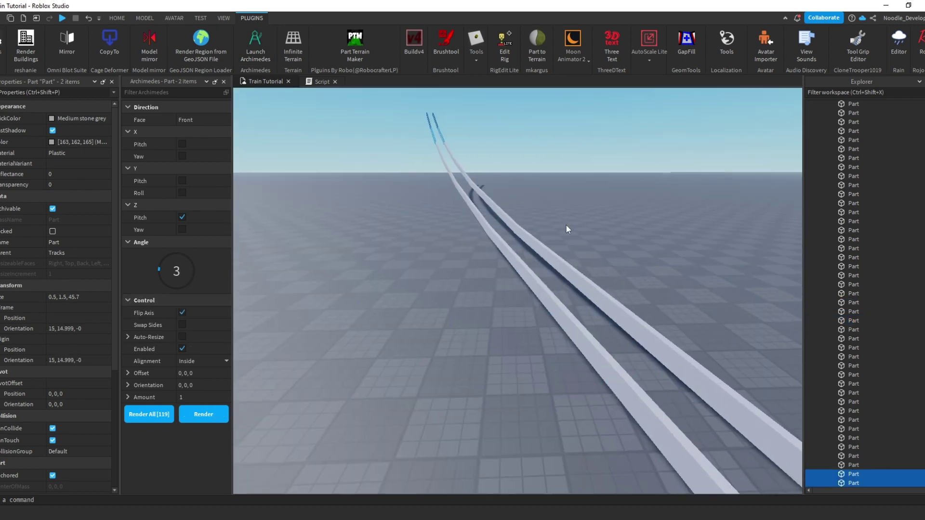
{"action": "left_click", "coordinate": [566, 225]}
{"action": "key", "text": "d"}
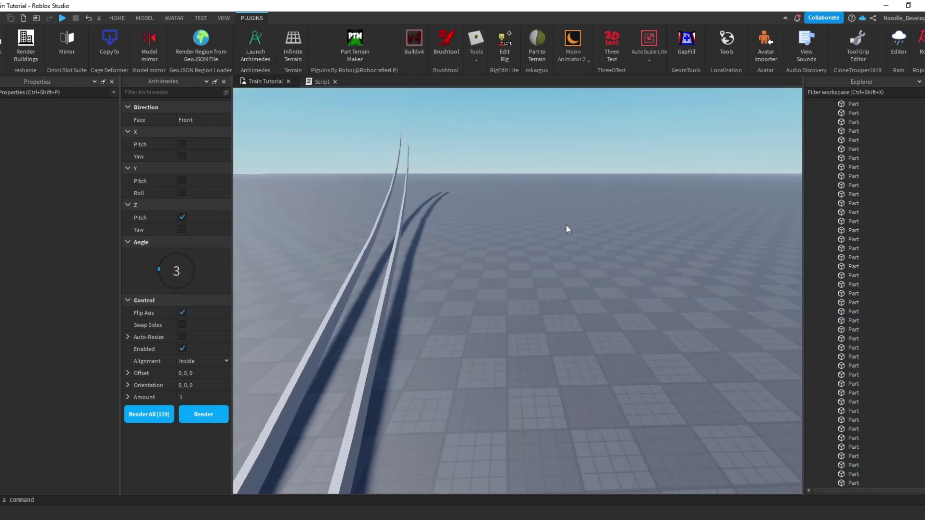
Start a play-test, close the Terrain Editor, and drive the train from its seat towards the new incline.
{"action": "right_click_drag", "start_coordinate": [566, 225], "coordinate": [561, 216]}
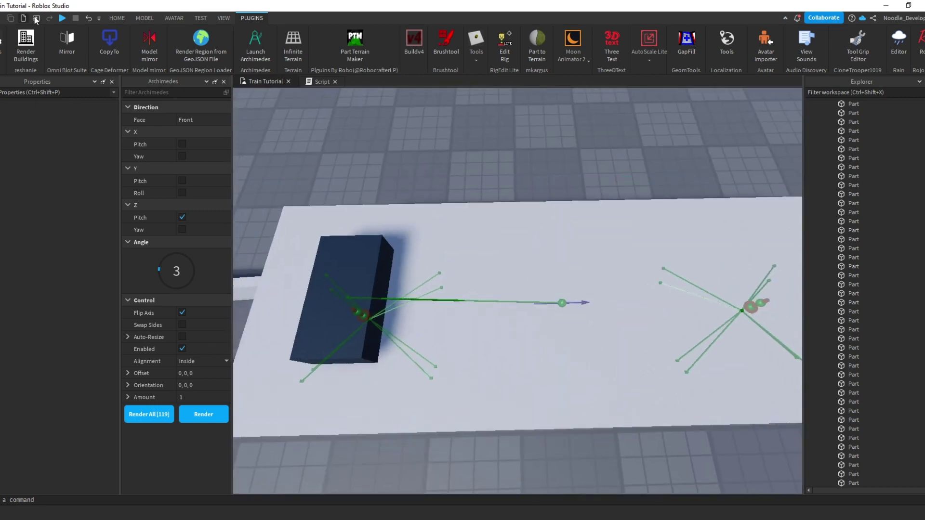
{"action": "left_click", "coordinate": [117, 18]}
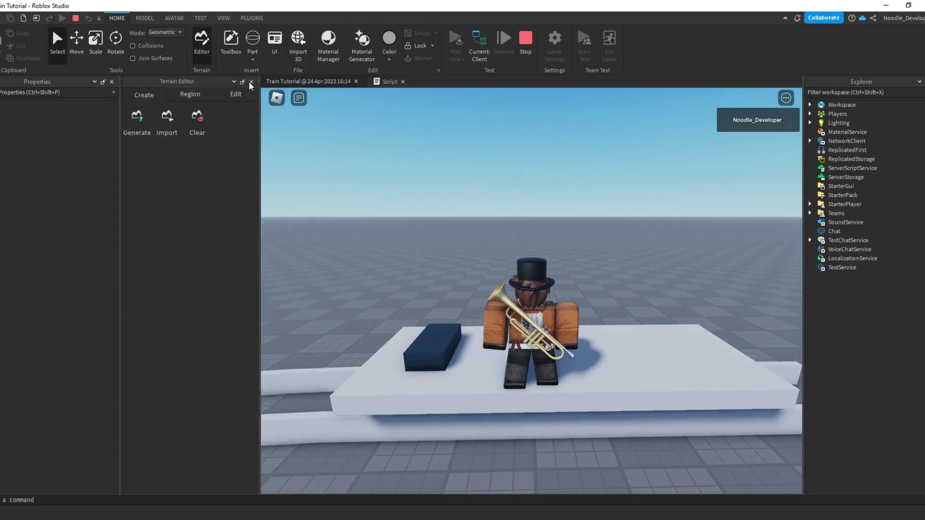
{"action": "left_click", "coordinate": [250, 82]}
{"action": "right_click_drag", "start_coordinate": [428, 327], "coordinate": [428, 328]}
{"action": "key", "text": "w"}
{"action": "right_click_drag", "start_coordinate": [481, 241], "coordinate": [482, 241]}
{"action": "key", "text": "w"}
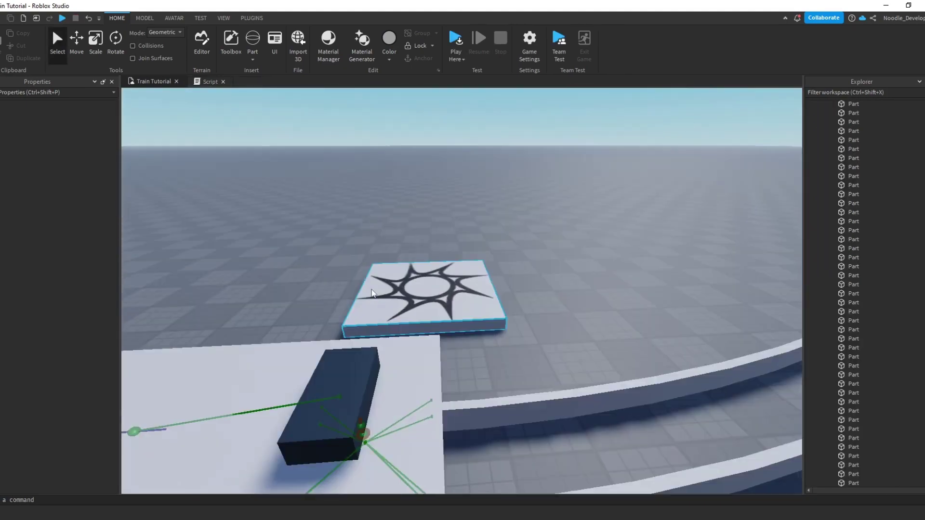
Examine the train on the straight track and follow the rails to inspect the underside of the raised end.
{"action": "key", "text": "s"}
{"action": "right_click_drag", "start_coordinate": [371, 293], "coordinate": [371, 292]}
{"action": "key", "text": "d"}
{"action": "key", "text": "w"}
{"action": "right_click_drag", "start_coordinate": [540, 306], "coordinate": [539, 302]}
{"action": "key", "text": "w"}
{"action": "key", "text": "s"}
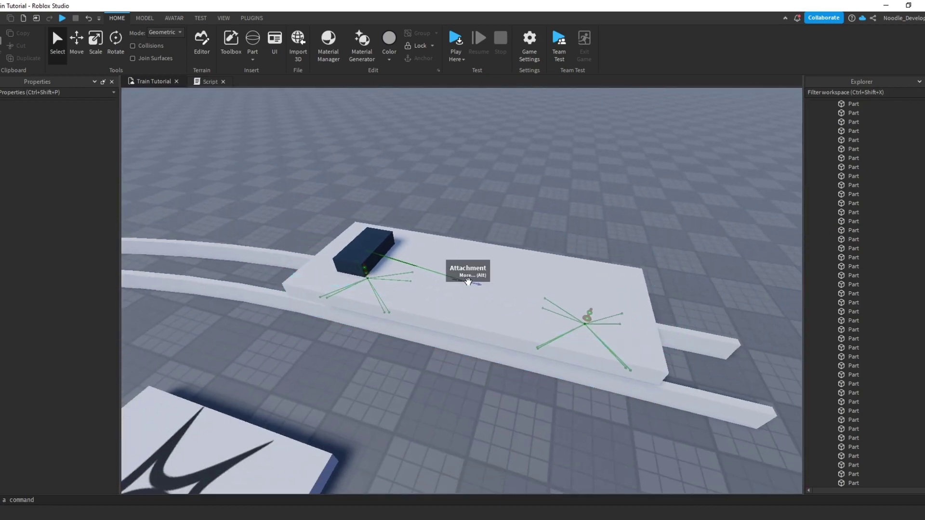
{"action": "right_click_drag", "start_coordinate": [469, 281], "coordinate": [471, 281]}
{"action": "key", "text": "w"}
{"action": "right_click_drag", "start_coordinate": [385, 207], "coordinate": [383, 207]}
{"action": "key", "text": "w"}
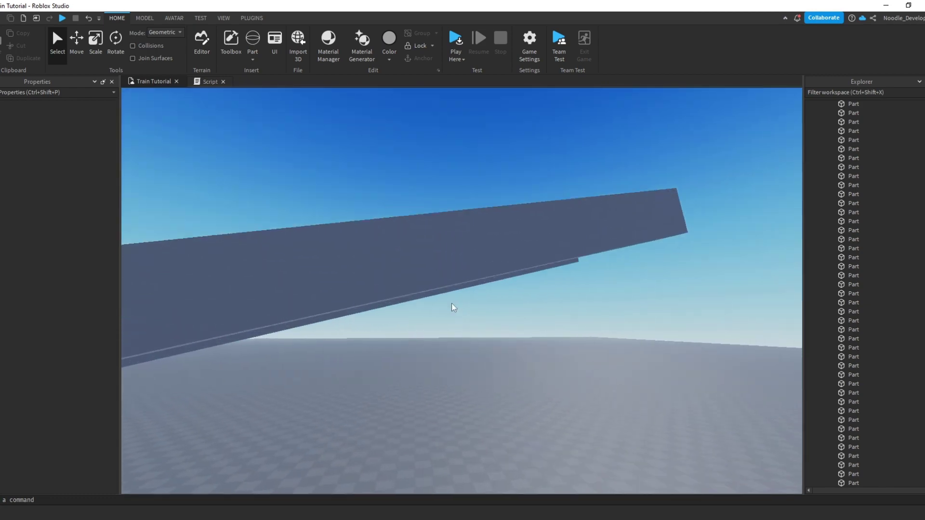
{"action": "right_click_drag", "start_coordinate": [454, 302], "coordinate": [452, 302]}
{"action": "key", "text": "s"}
Select the raised end segments and then the wider run of incline rails to review the slope, and clear the selection.
{"action": "left_click", "coordinate": [461, 254]}
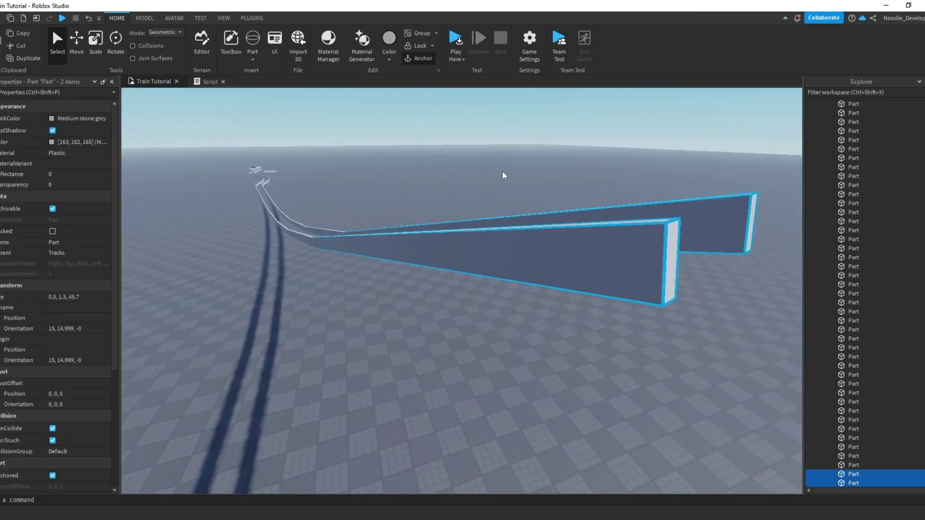
{"action": "key", "text": "d"}
{"action": "right_click_drag", "start_coordinate": [502, 172], "coordinate": [503, 194]}
{"action": "key", "text": "s"}
{"action": "key", "text": "a"}
{"action": "key", "text": "s"}
{"action": "key", "text": "a"}
{"action": "right_click_drag", "start_coordinate": [438, 195], "coordinate": [431, 185]}
{"action": "left_click_drag", "start_coordinate": [430, 178], "coordinate": [517, 359]}
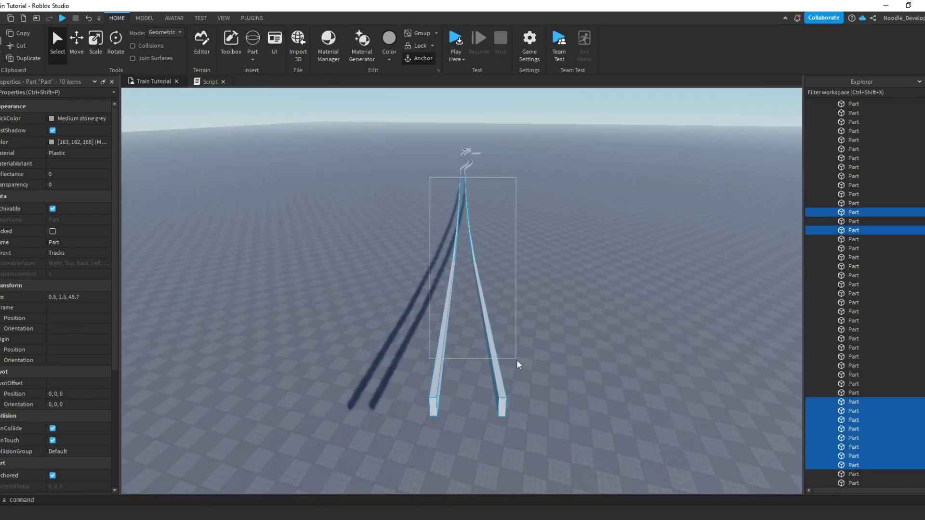
{"action": "left_click", "coordinate": [553, 452]}
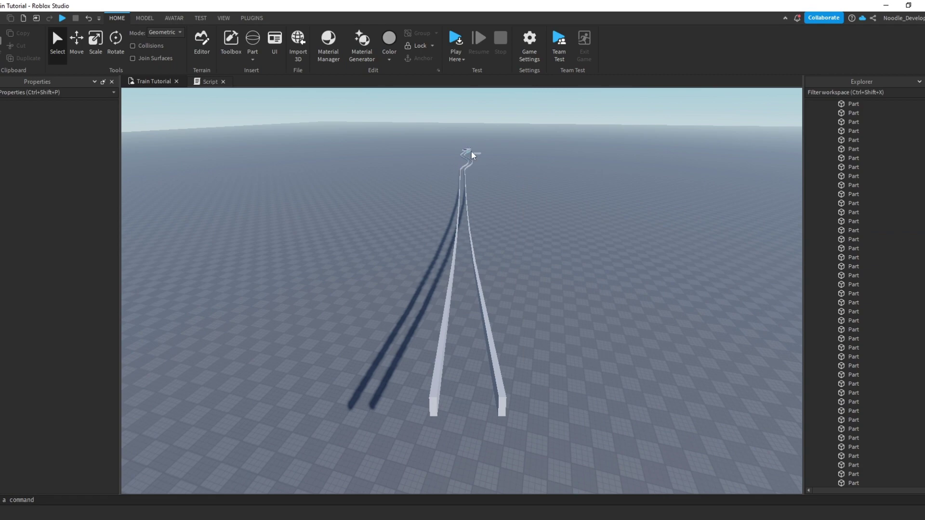
Focus on the train model, inspect its bogies from the side and rear, and clear the selection.
{"action": "left_click", "coordinate": [467, 147]}
{"action": "key", "text": "f"}
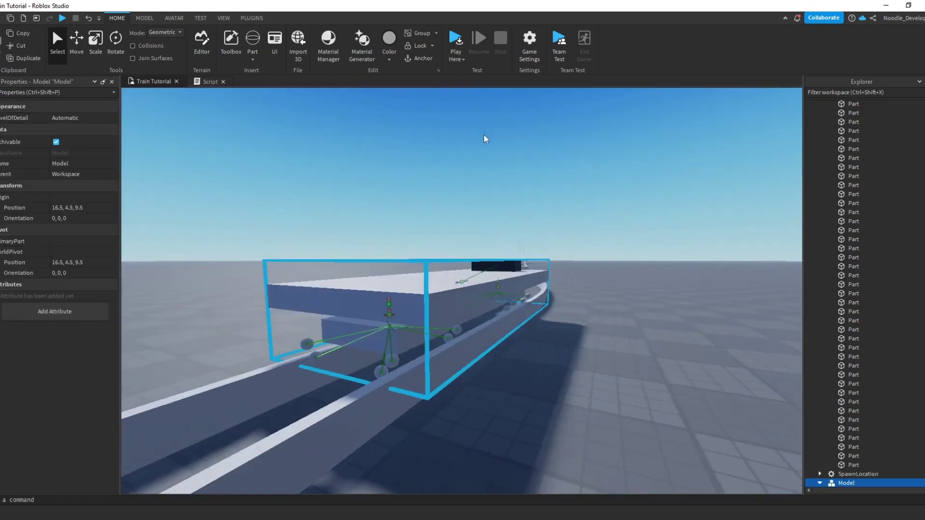
{"action": "right_click_drag", "start_coordinate": [484, 135], "coordinate": [483, 135]}
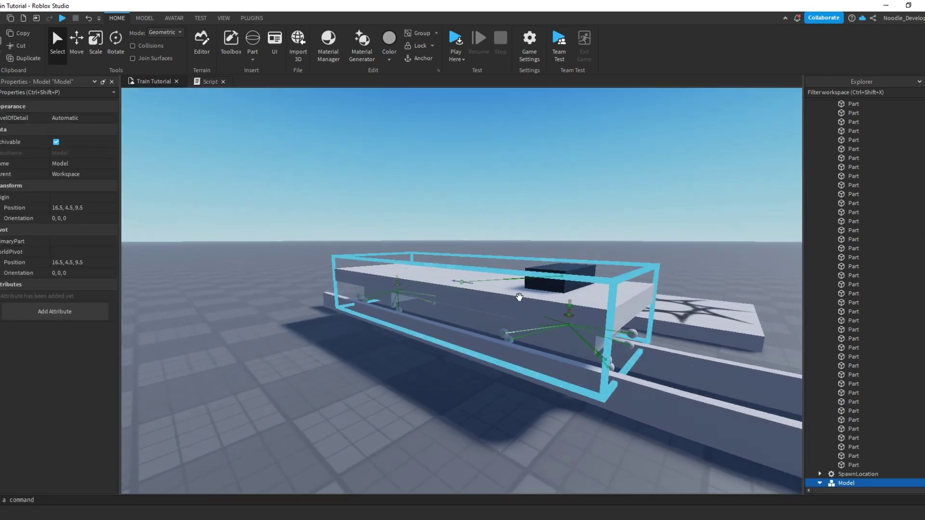
{"action": "left_click", "coordinate": [497, 250]}
{"action": "right_click_drag", "start_coordinate": [496, 250], "coordinate": [496, 249]}
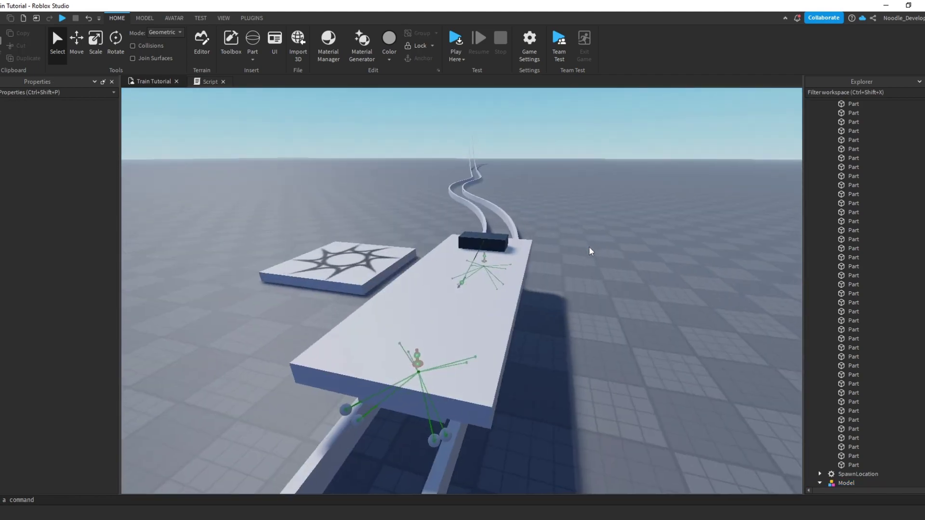